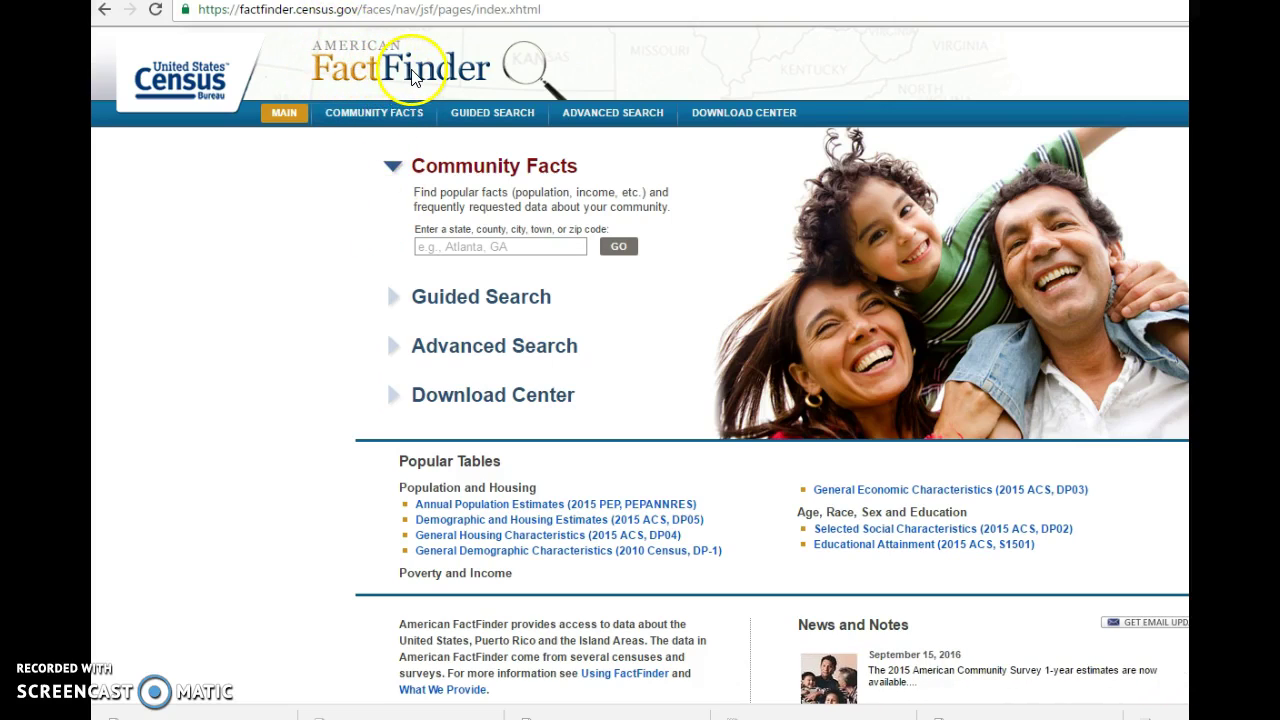
Open the advanced search across all data and bring up its geography selection
left_click(450, 345)
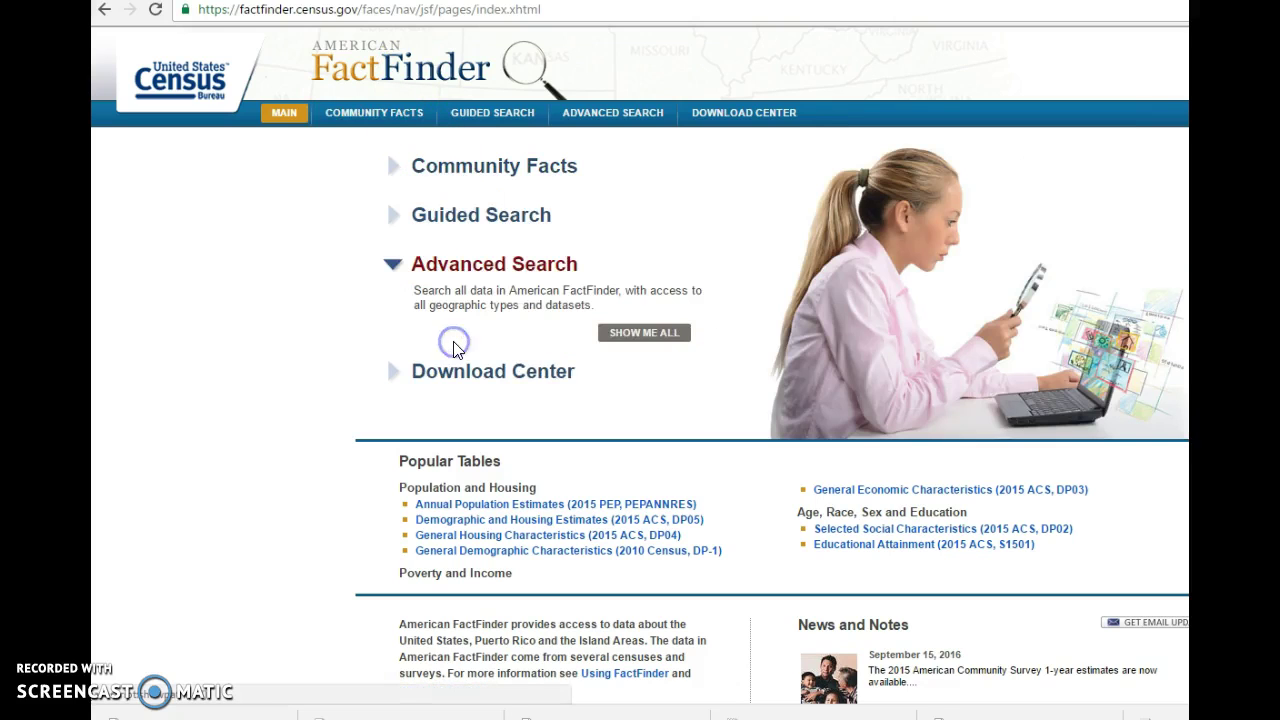
left_click(656, 334)
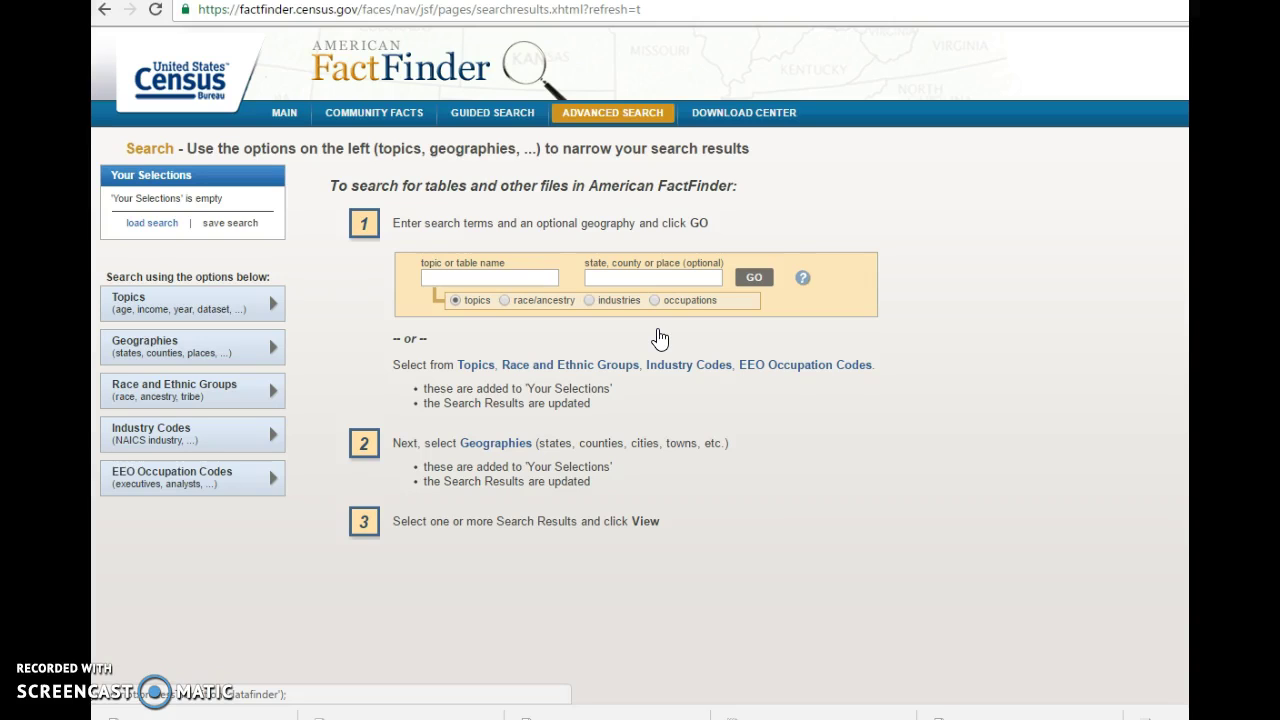
left_click(178, 349)
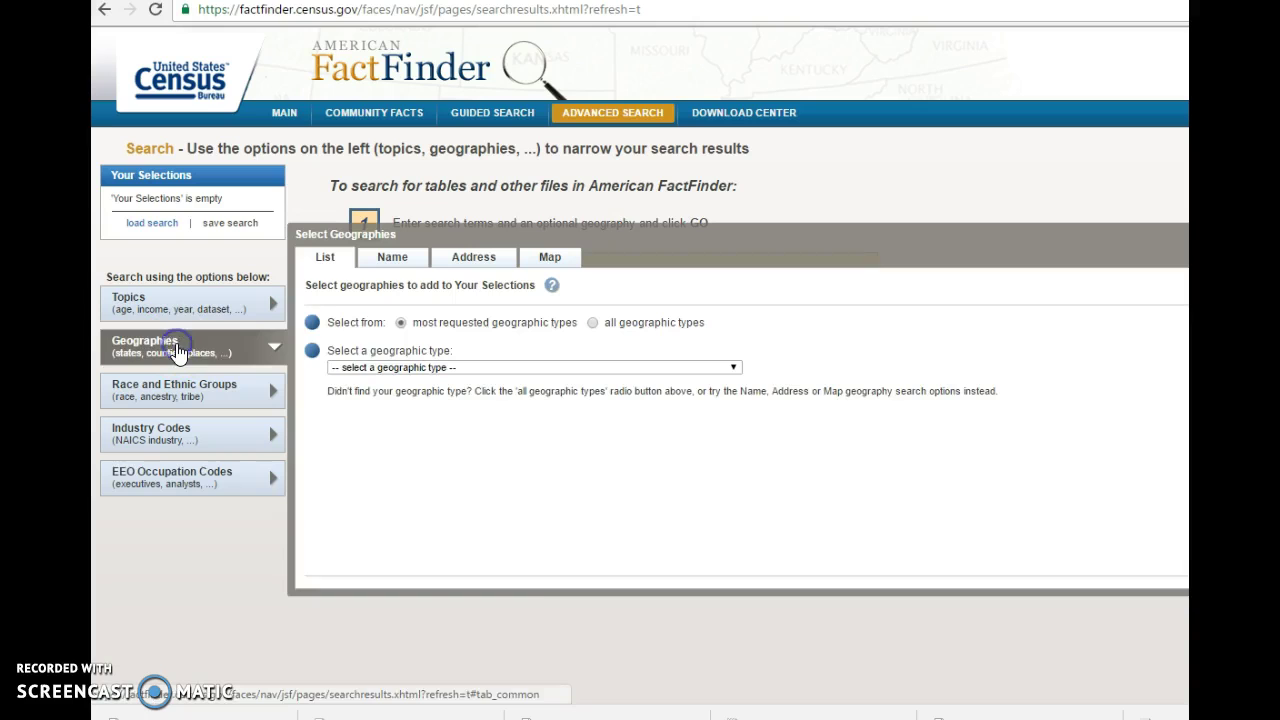
Add All Counties within Ohio, using geographic type County - 050, to the search selections and close the geography selection
left_click(427, 367)
left_click(412, 445)
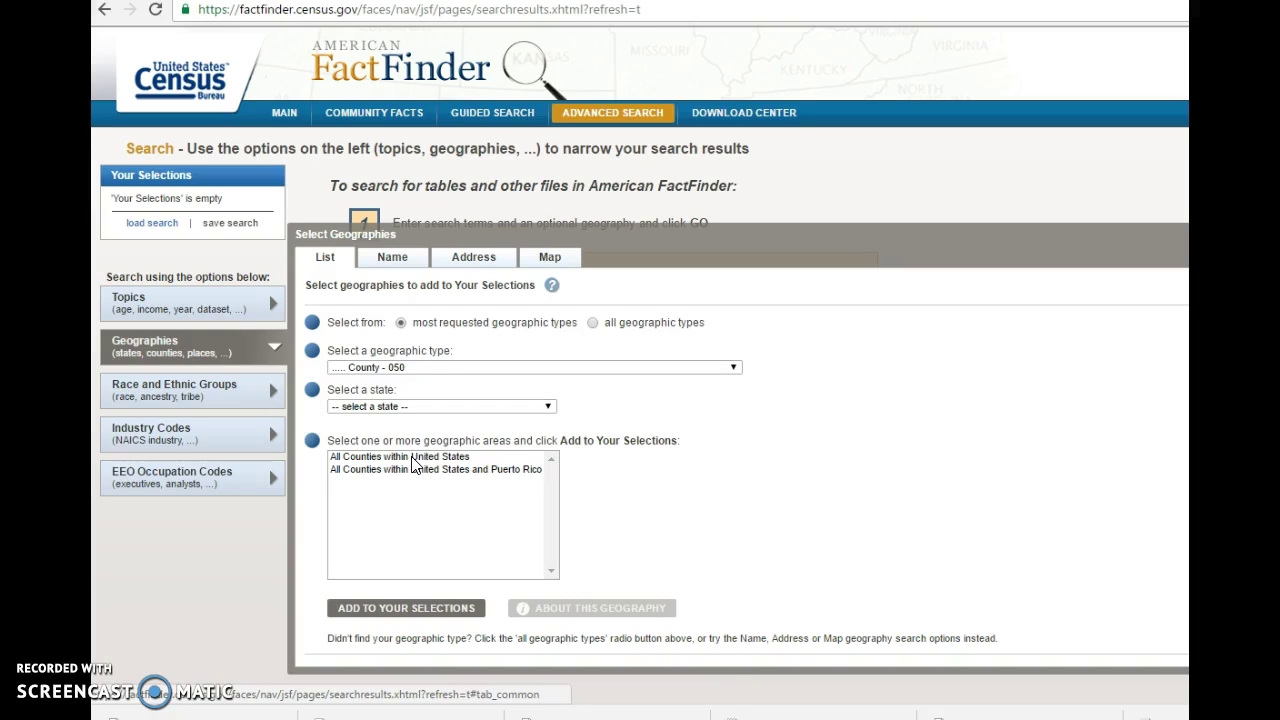
left_click(424, 406)
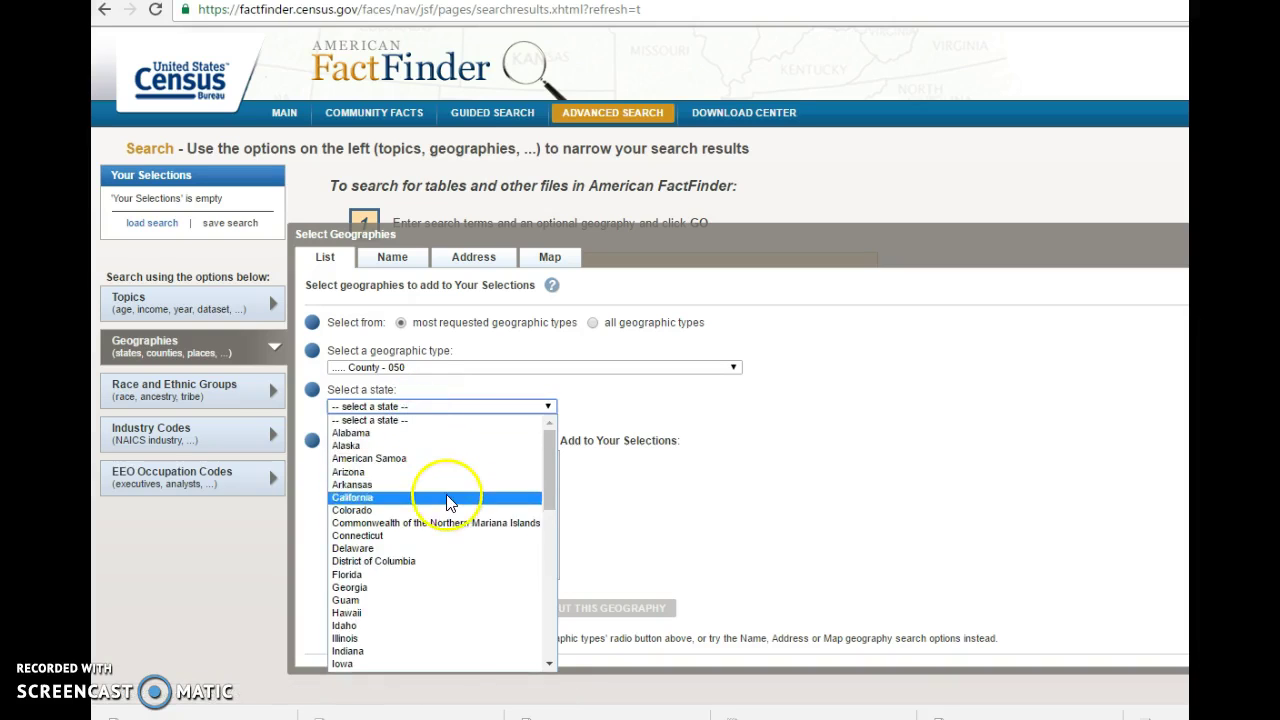
scroll(449, 500, "down", 10)
left_click(436, 447)
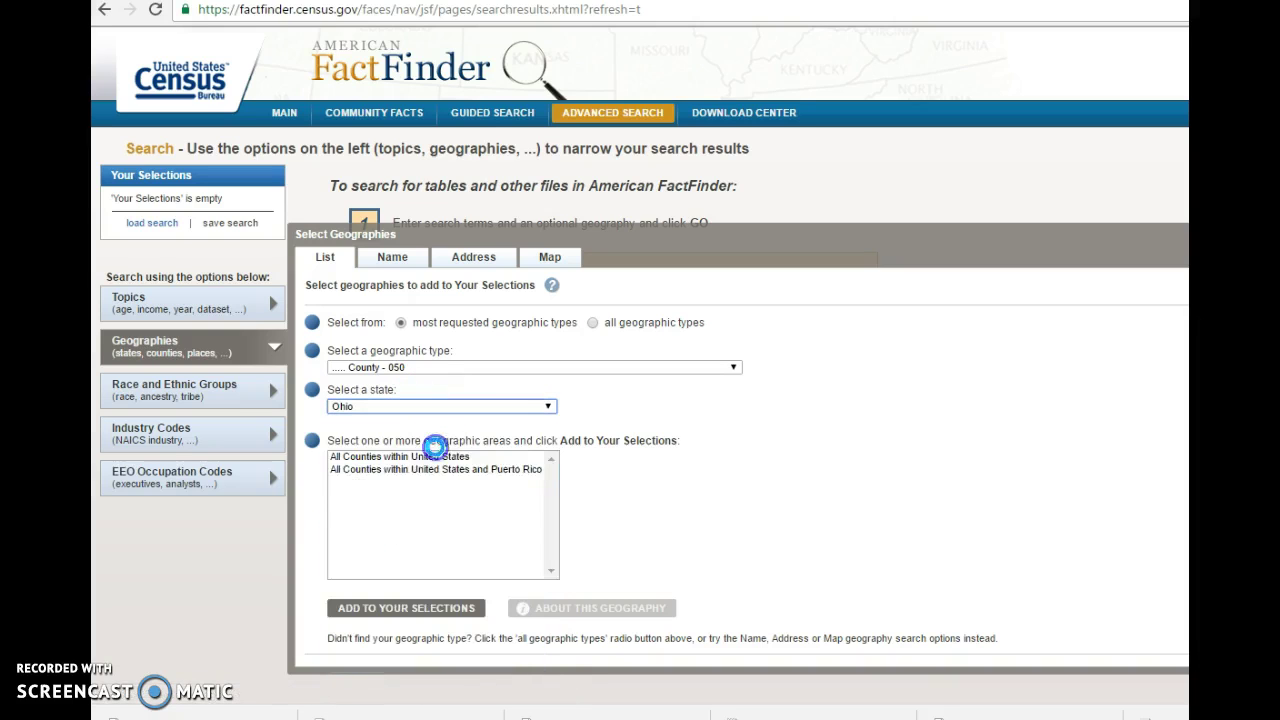
left_click(403, 457)
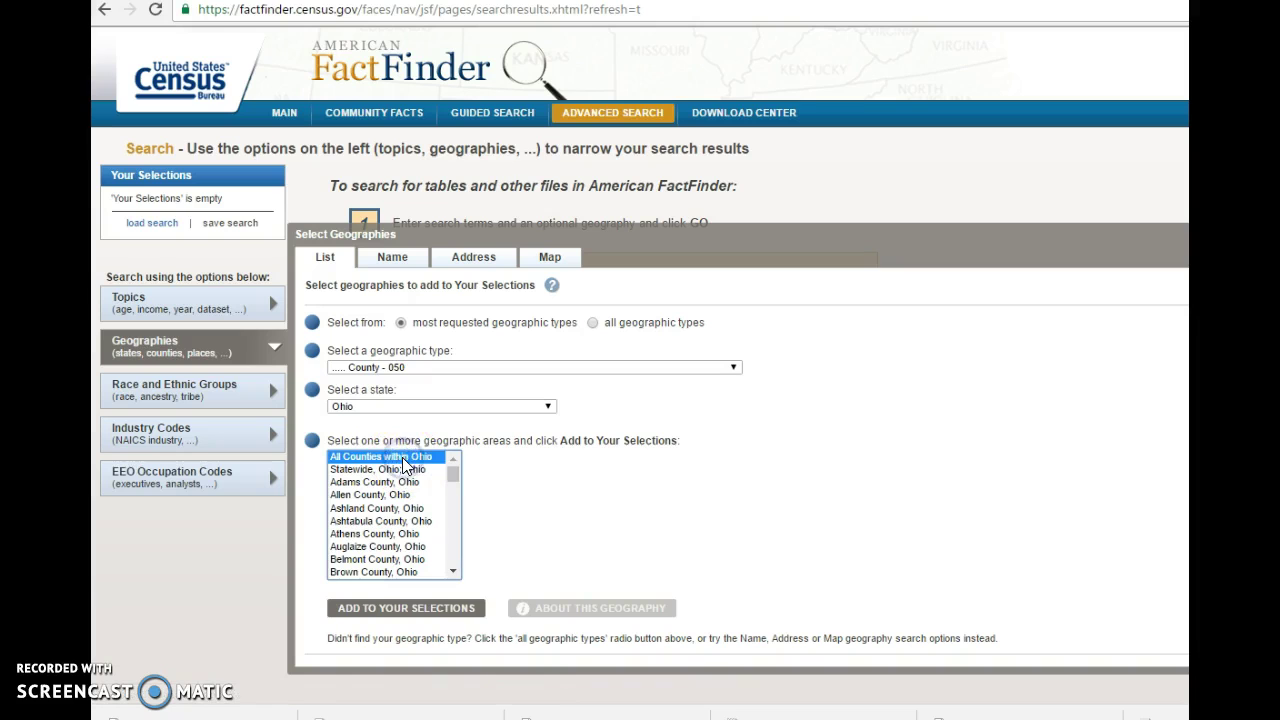
left_click(452, 603)
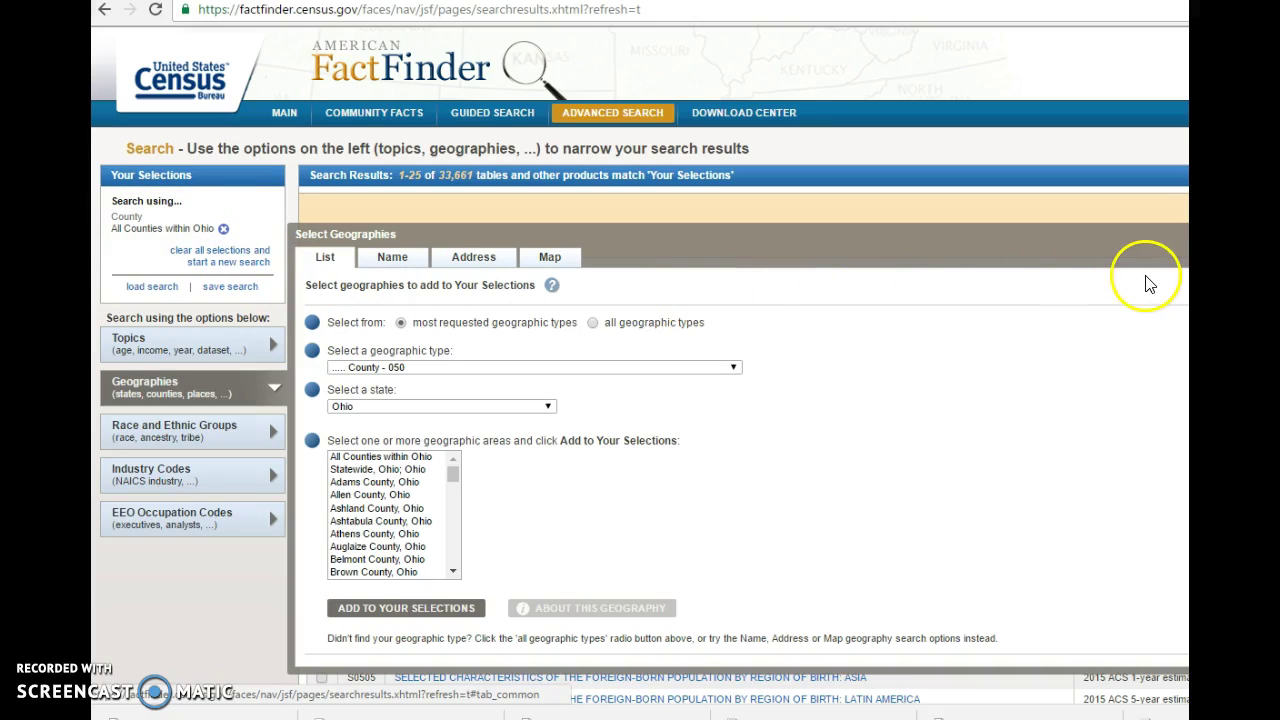
left_click(1183, 234)
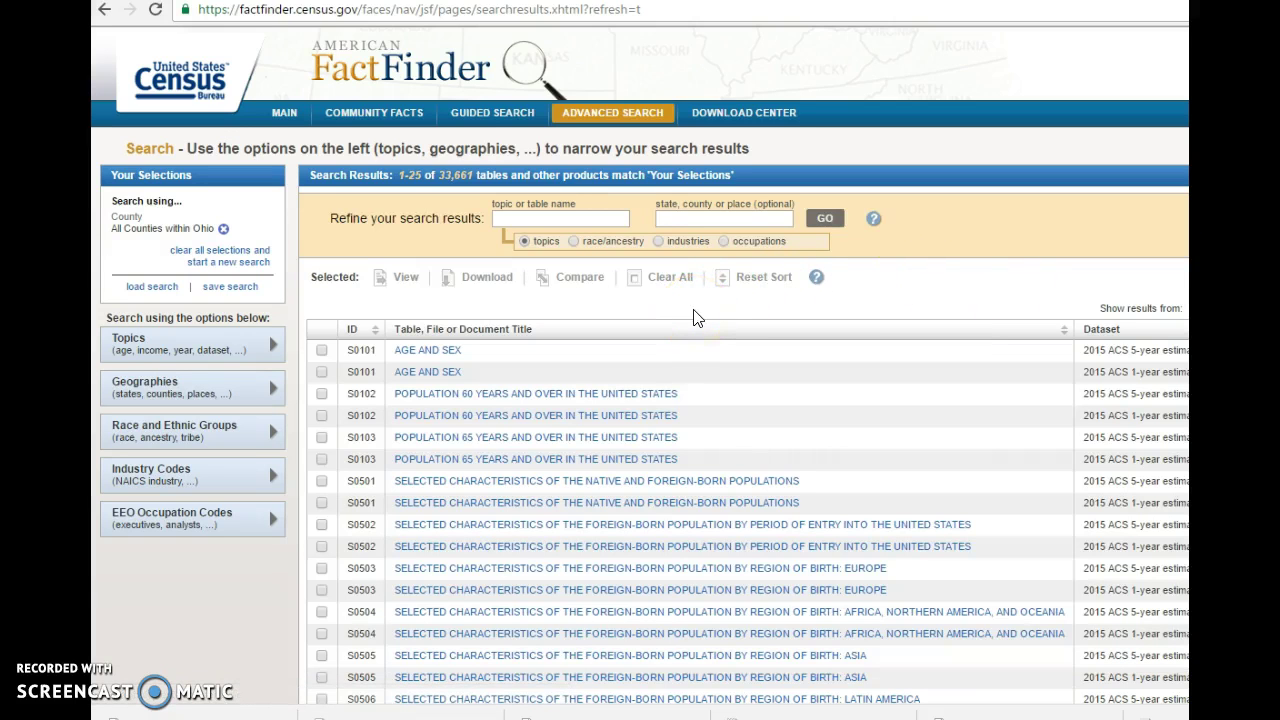
Search for "population" and open the table Annual Estimates of the Resident Population: April 1, 2010 to July 1, 2015
left_click(567, 217)
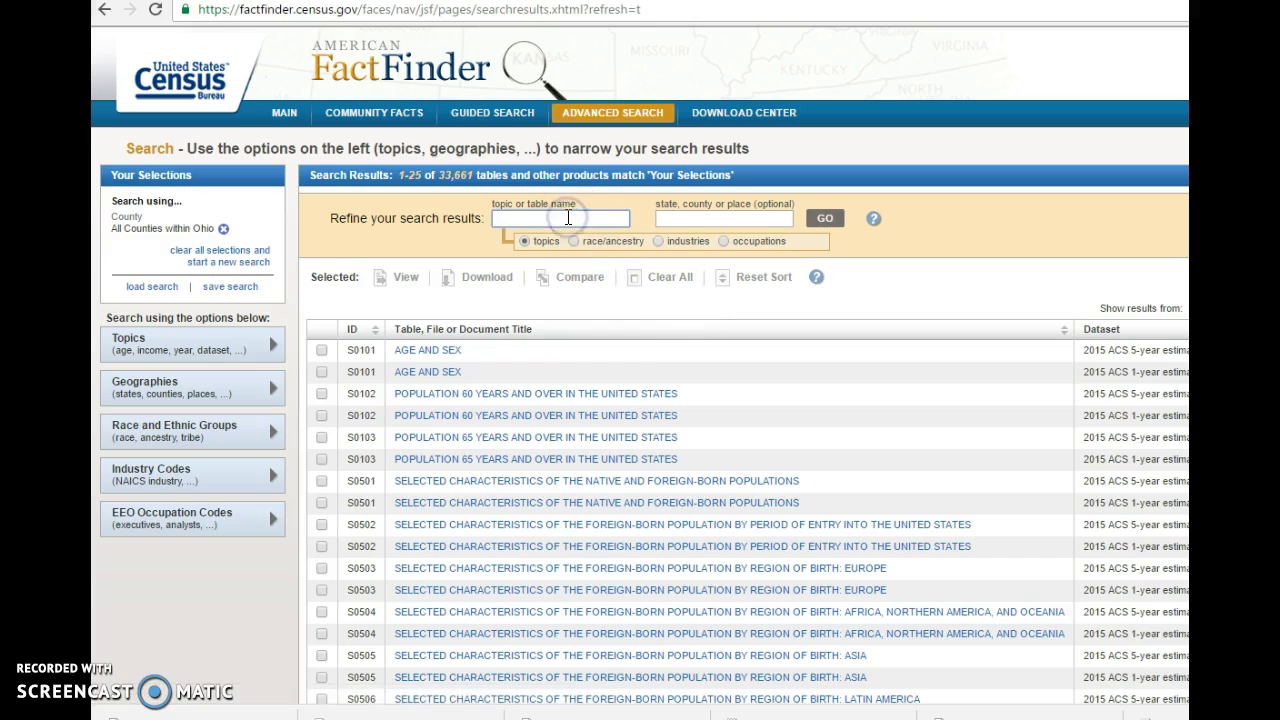
type("population")
key("Return")
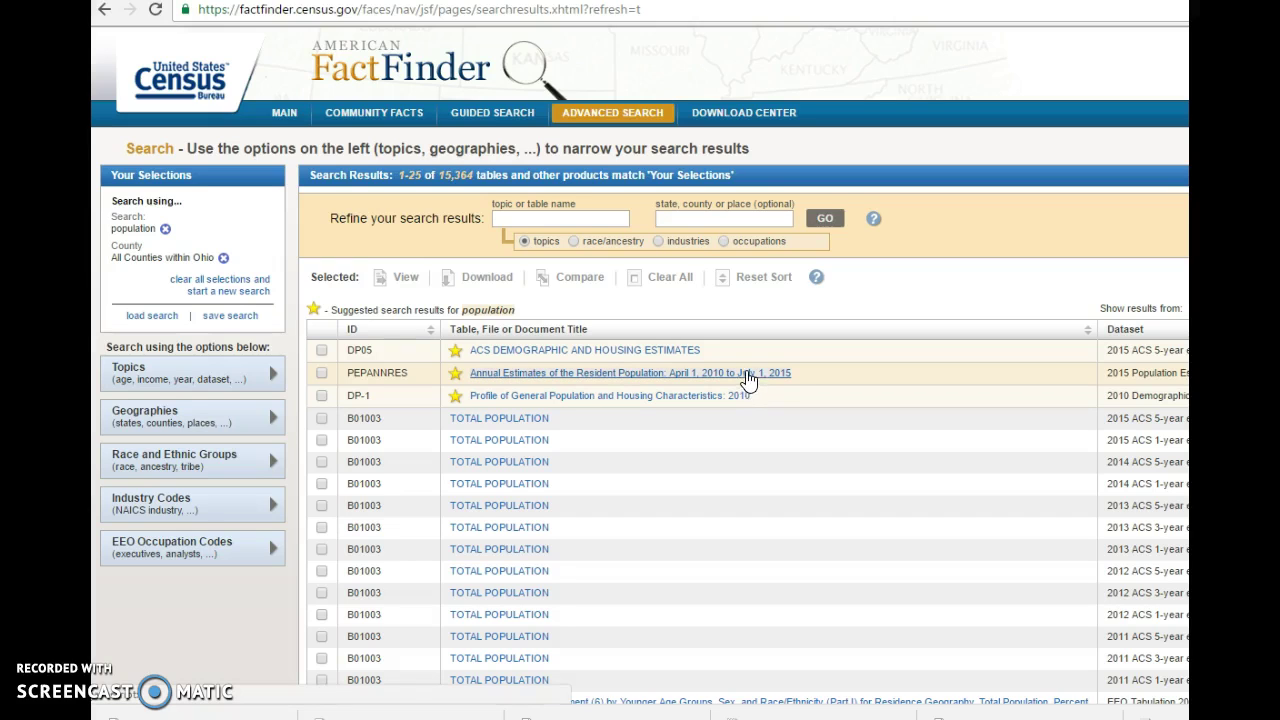
left_click(507, 378)
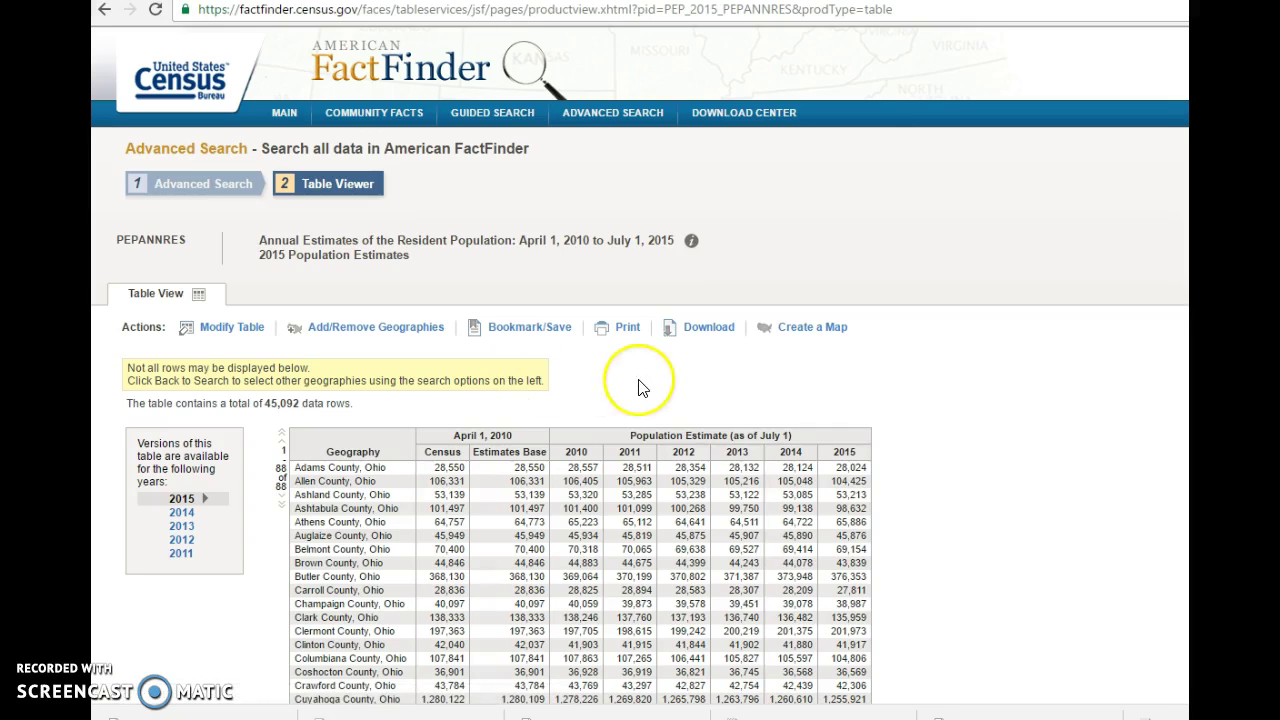
Examine the Ohio county rows and the 2015 estimate column from the first county to the last
scroll(642, 388, "down", 5)
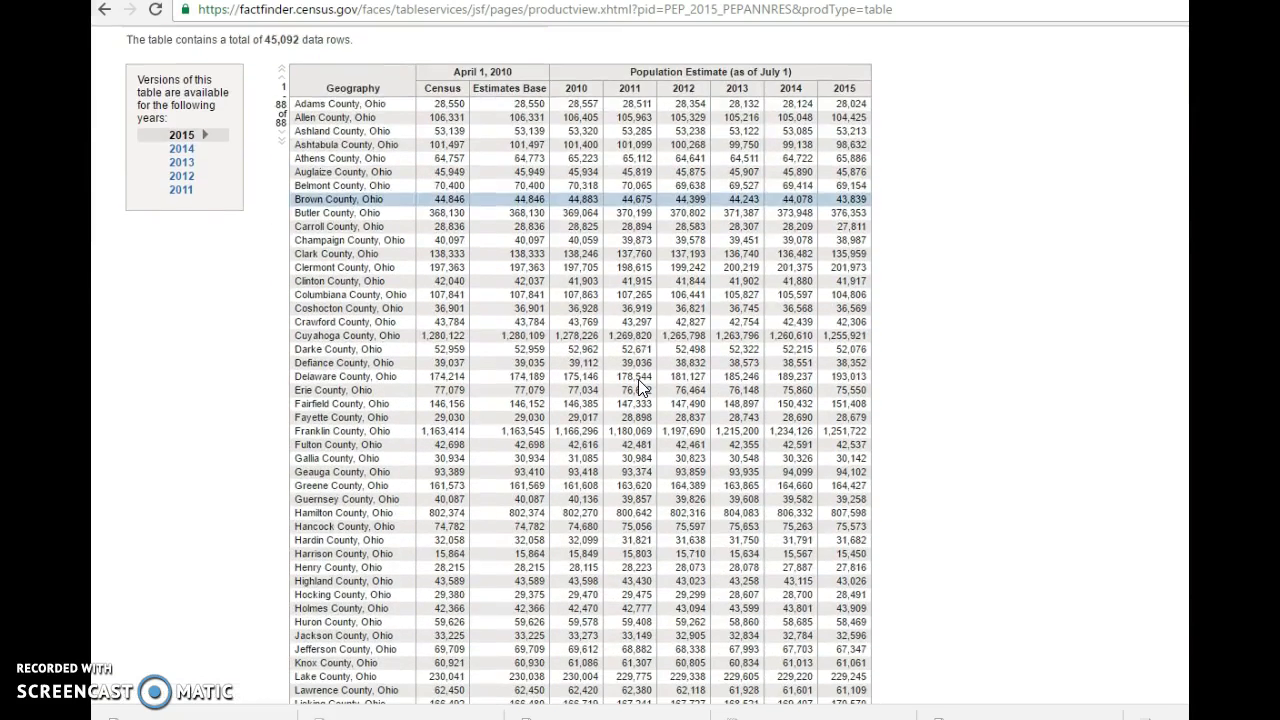
left_click(358, 162)
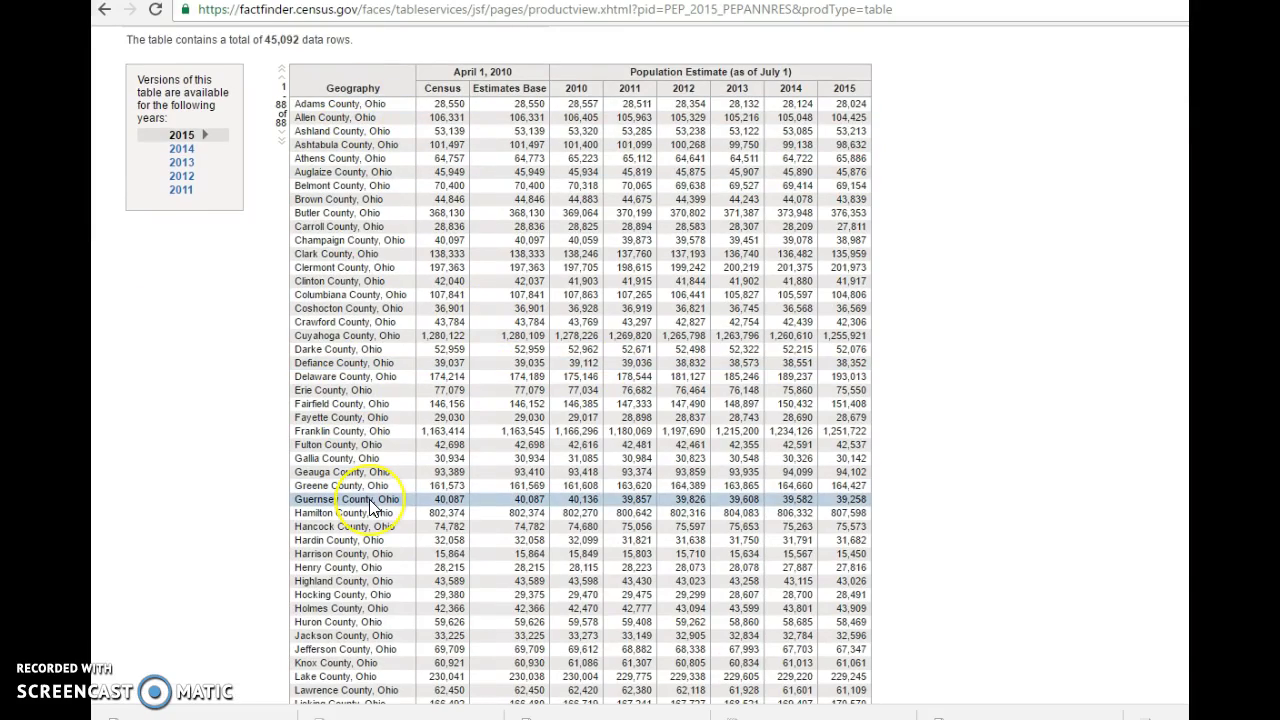
scroll(372, 508, "down", 2)
scroll(372, 495, "up", 5)
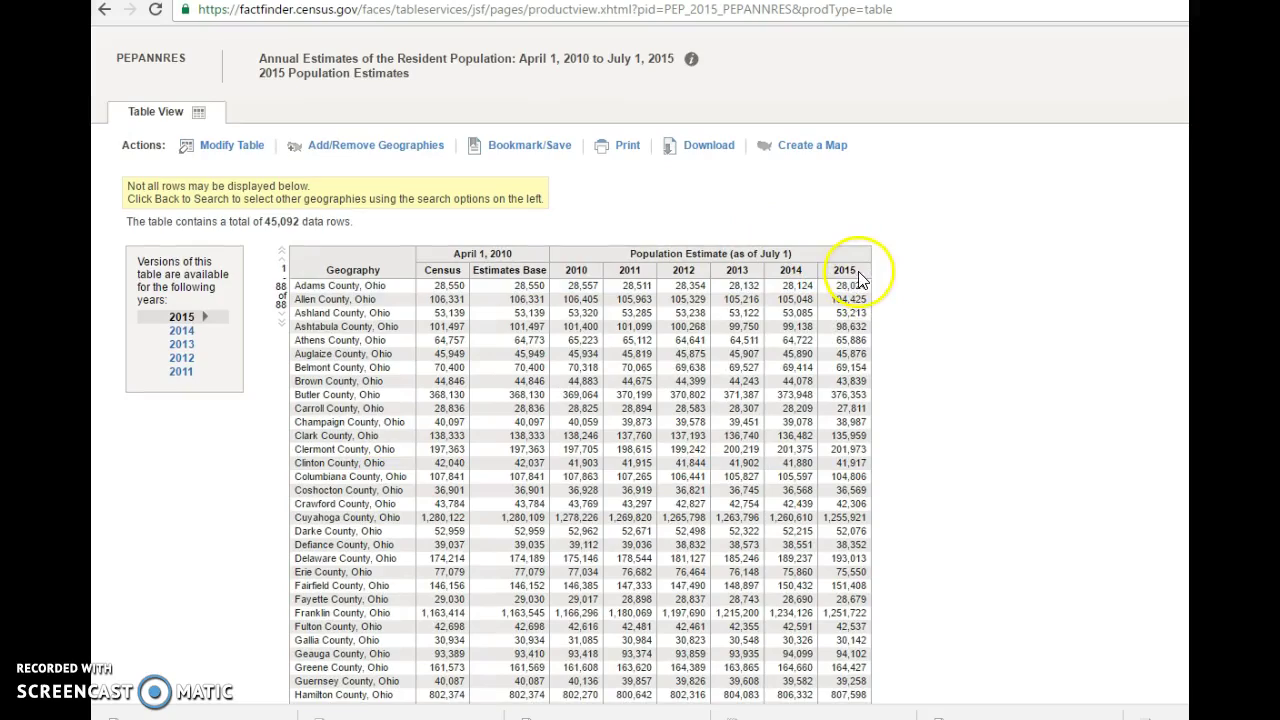
scroll(855, 348, "down", 8)
scroll(855, 352, "down", 5)
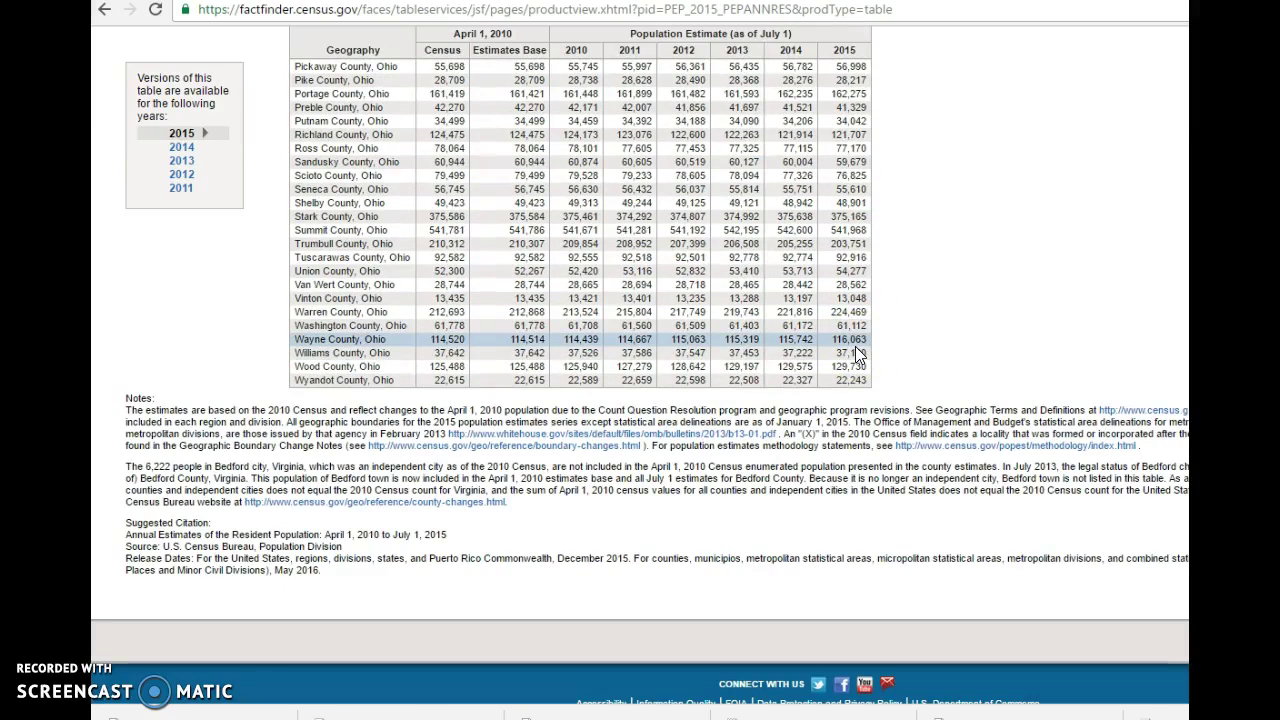
left_click(857, 388)
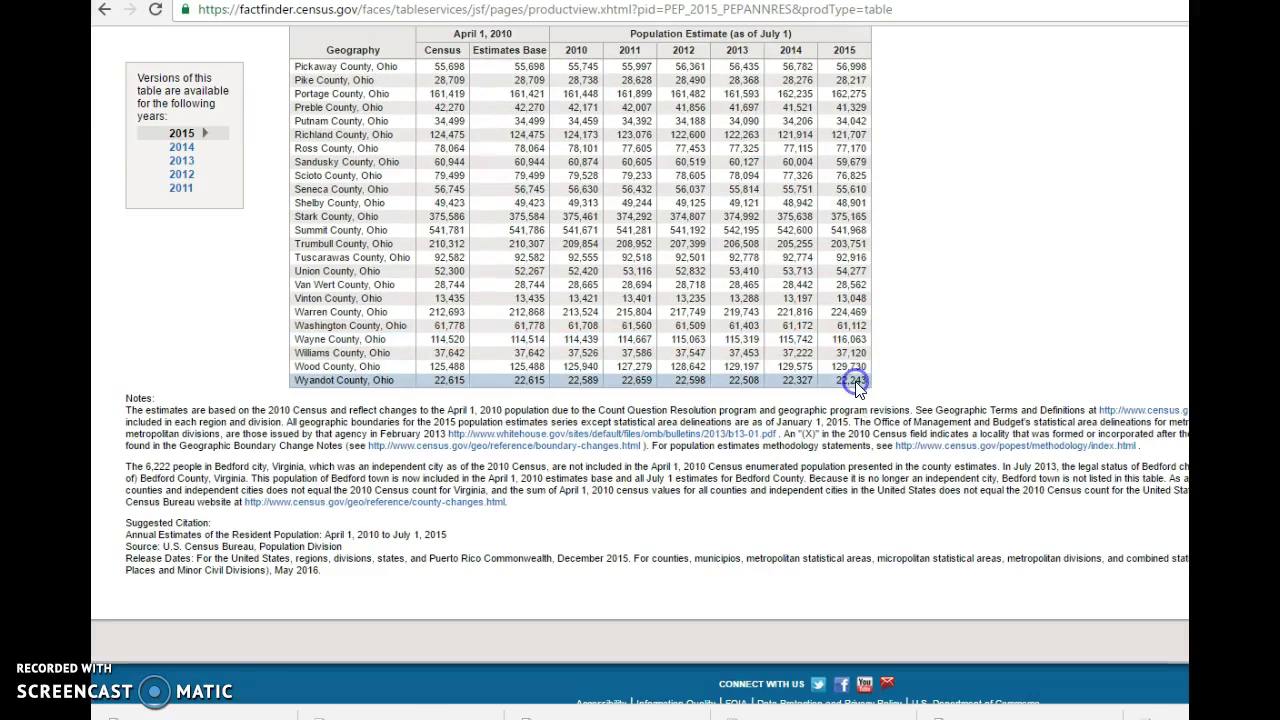
scroll(425, 175, "up", 10)
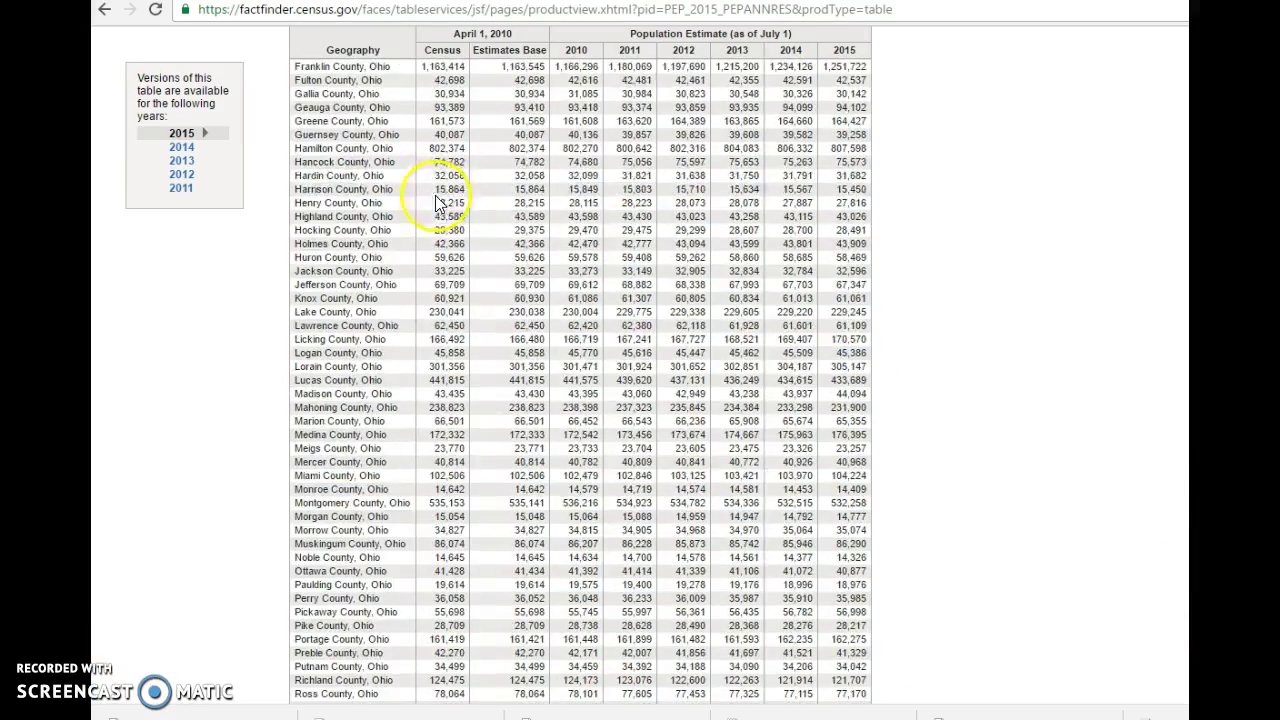
Copy all Ohio county rows from the census table and paste them into the W4 sheet in Google Sheets, starting at G2
scroll(408, 175, "up", 3)
left_click_drag(368, 103, 867, 608)
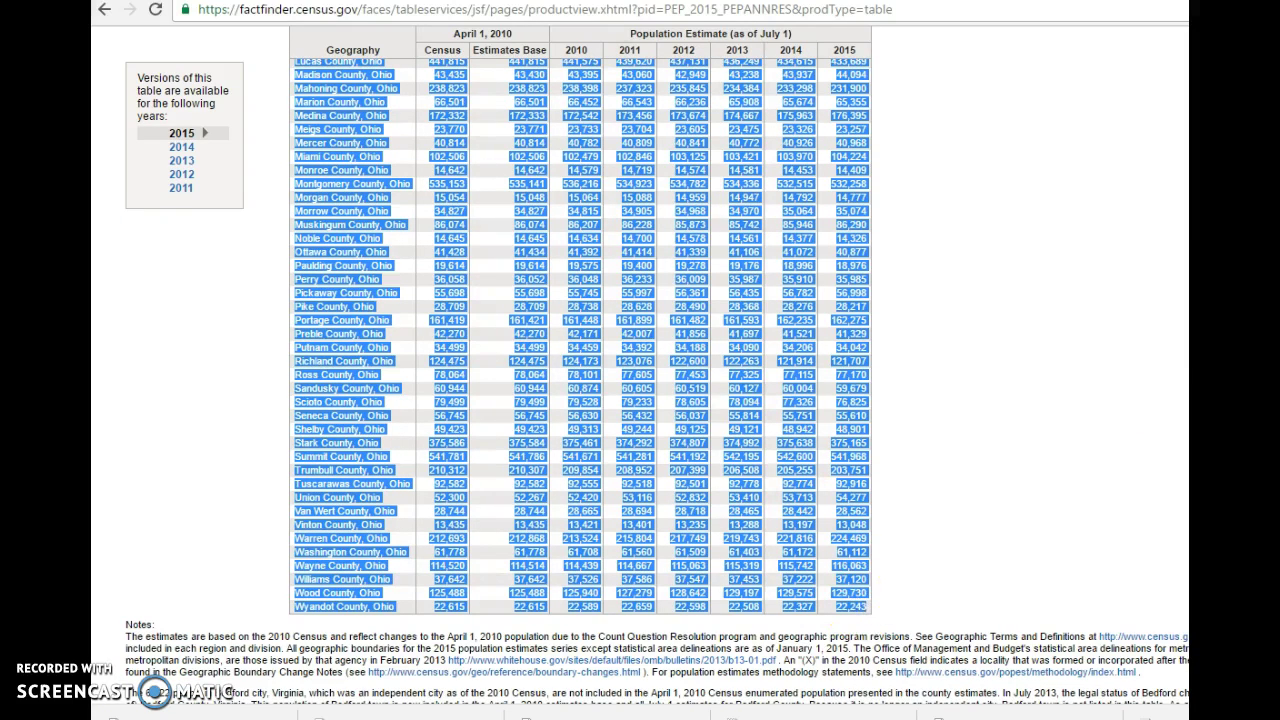
key("ctrl+Tab")
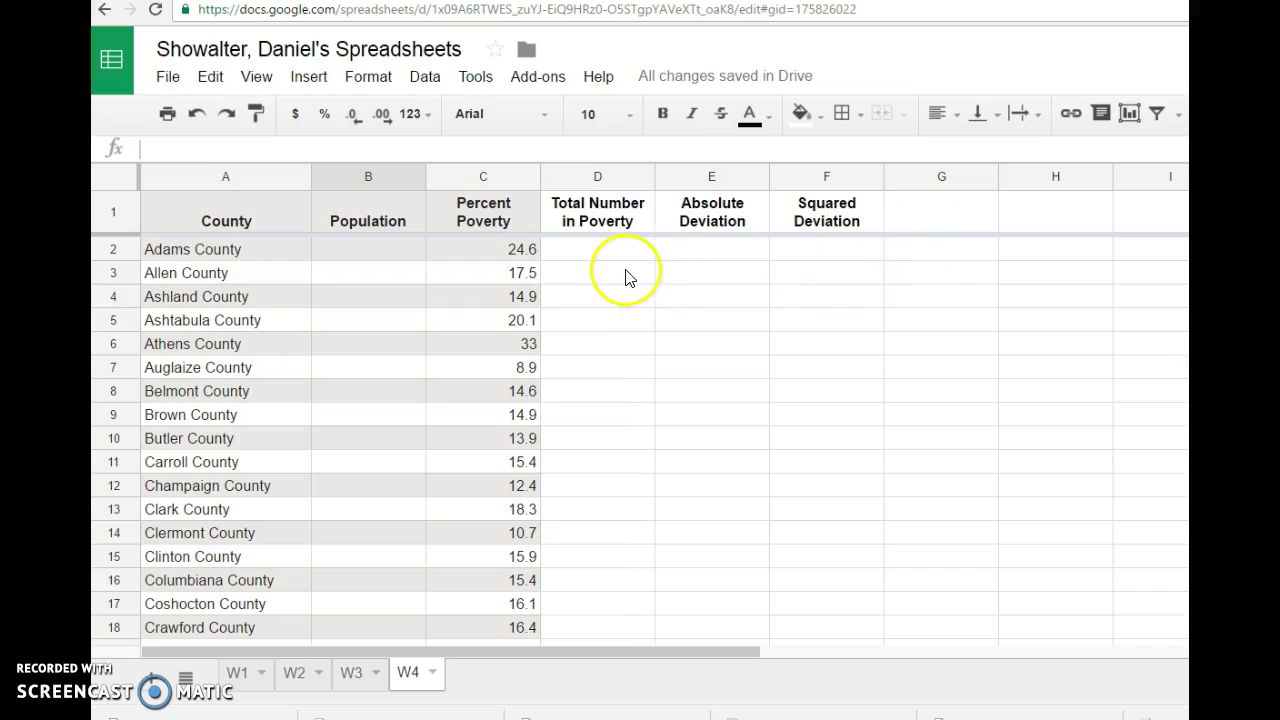
left_click(926, 257)
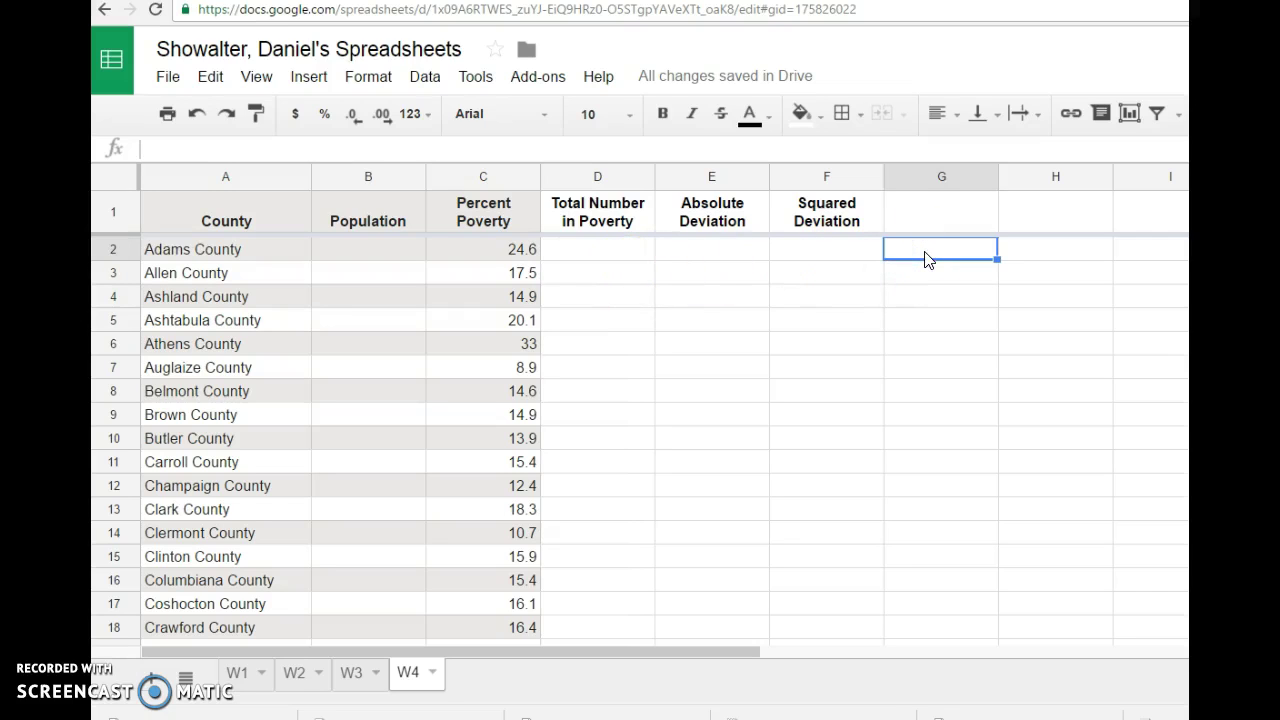
key("ctrl+v")
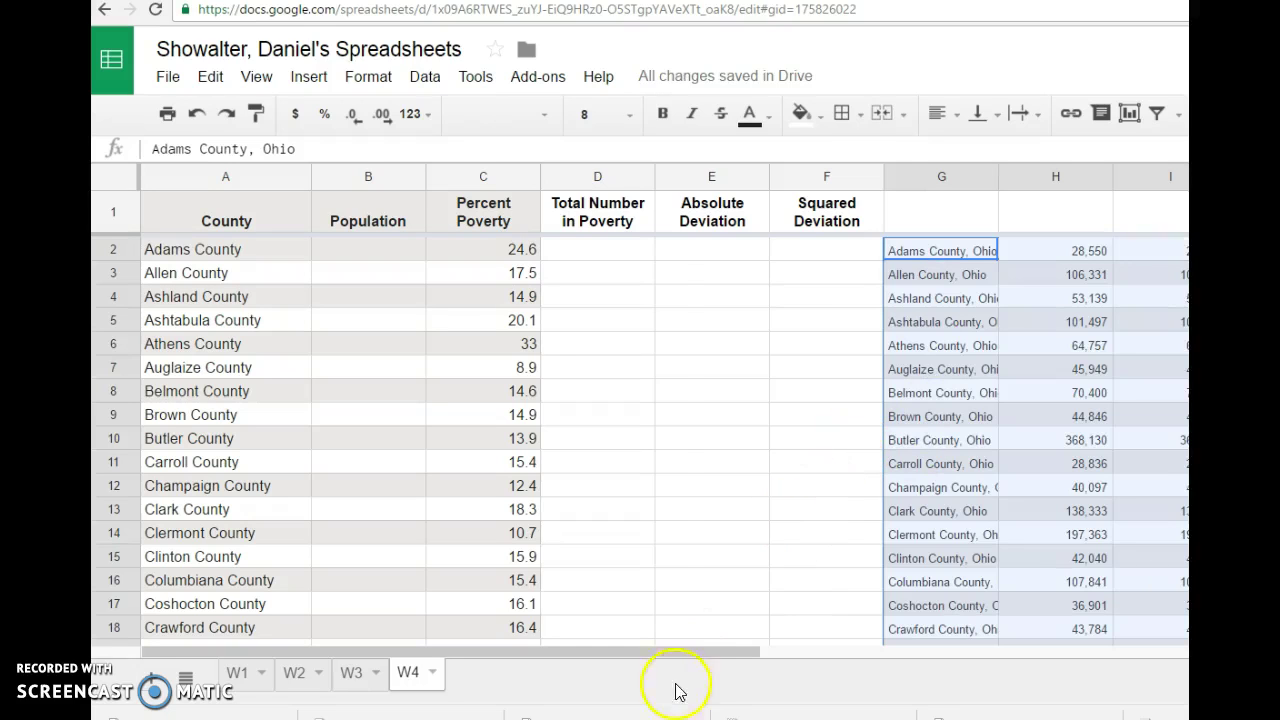
Compare the pasted columns with the census table's year headings to identify which one holds the 2015 estimates
left_click_drag(673, 657, 915, 650)
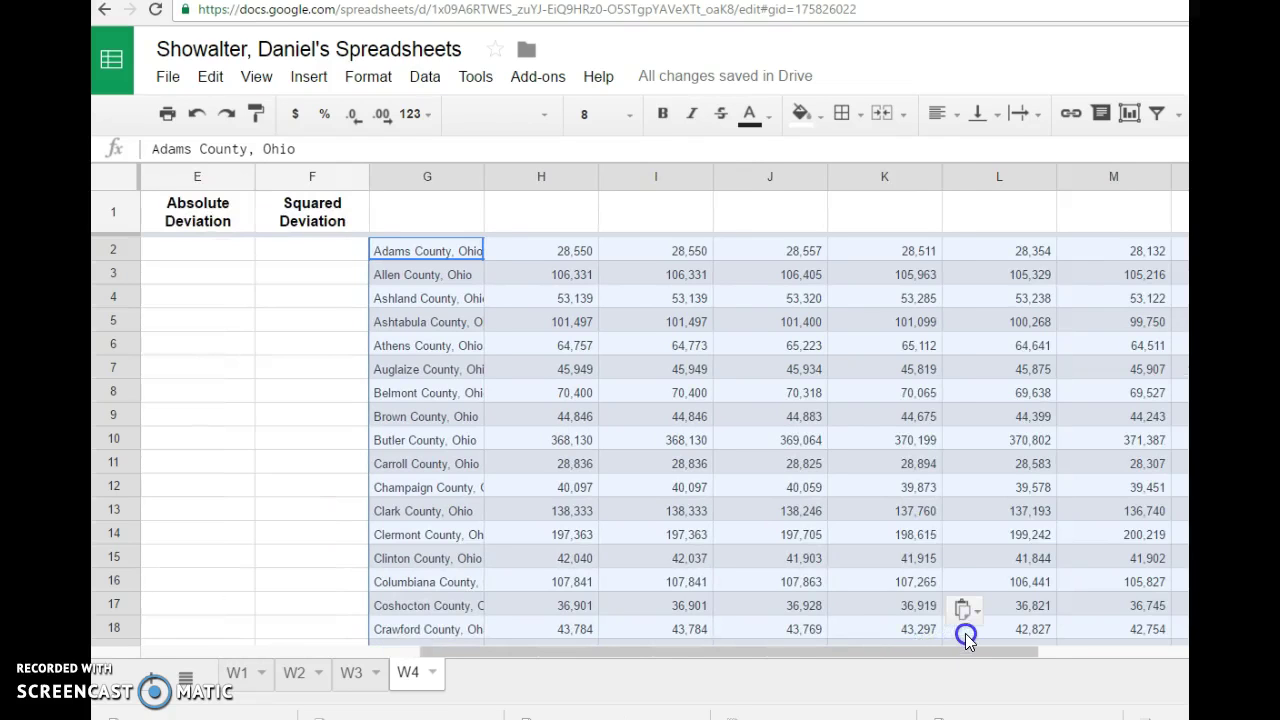
left_click_drag(915, 650, 971, 640)
key("ctrl+Tab")
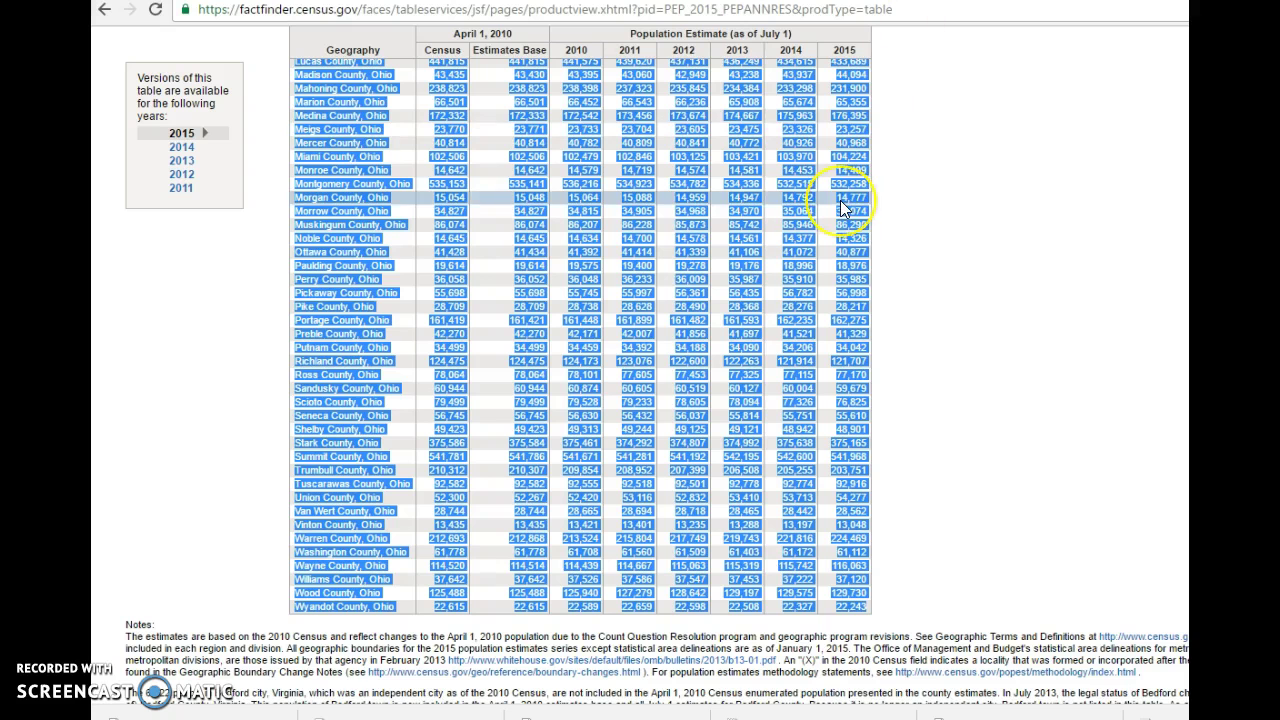
scroll(840, 200, "up", 5)
scroll(838, 132, "up", 3)
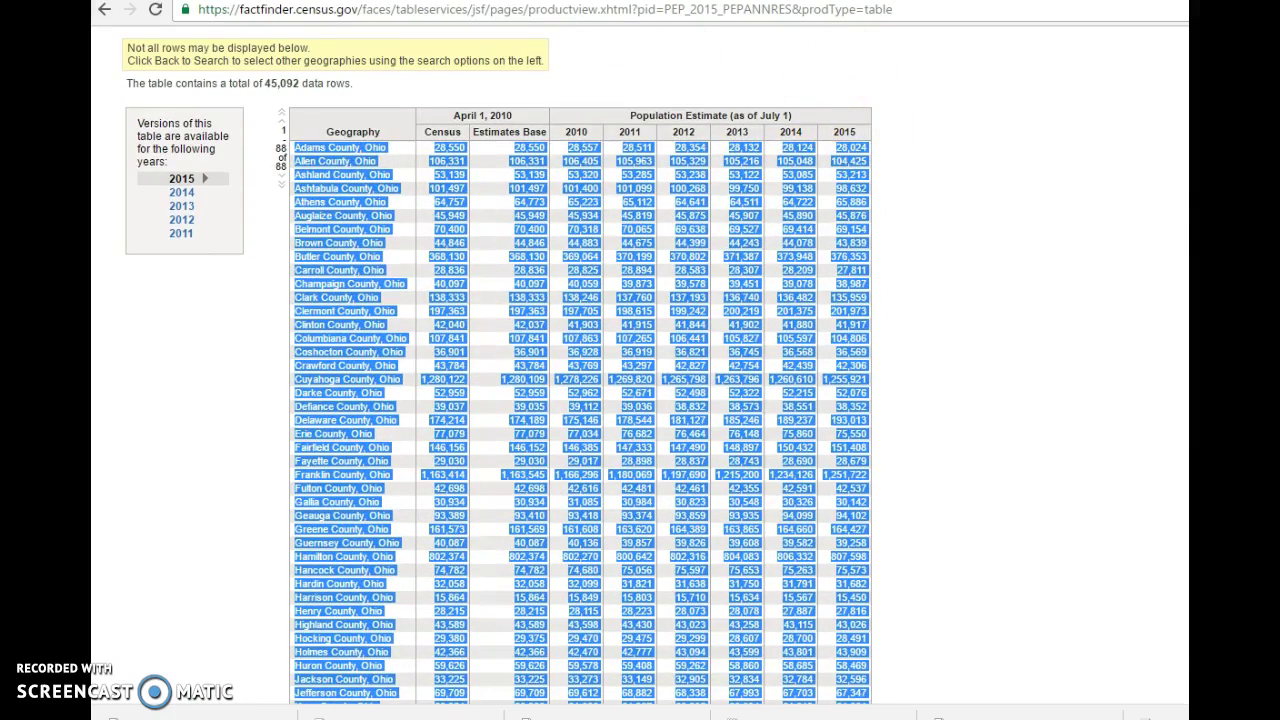
key("ctrl+c")
key("ctrl+shift+Tab")
key("ctrl+v")
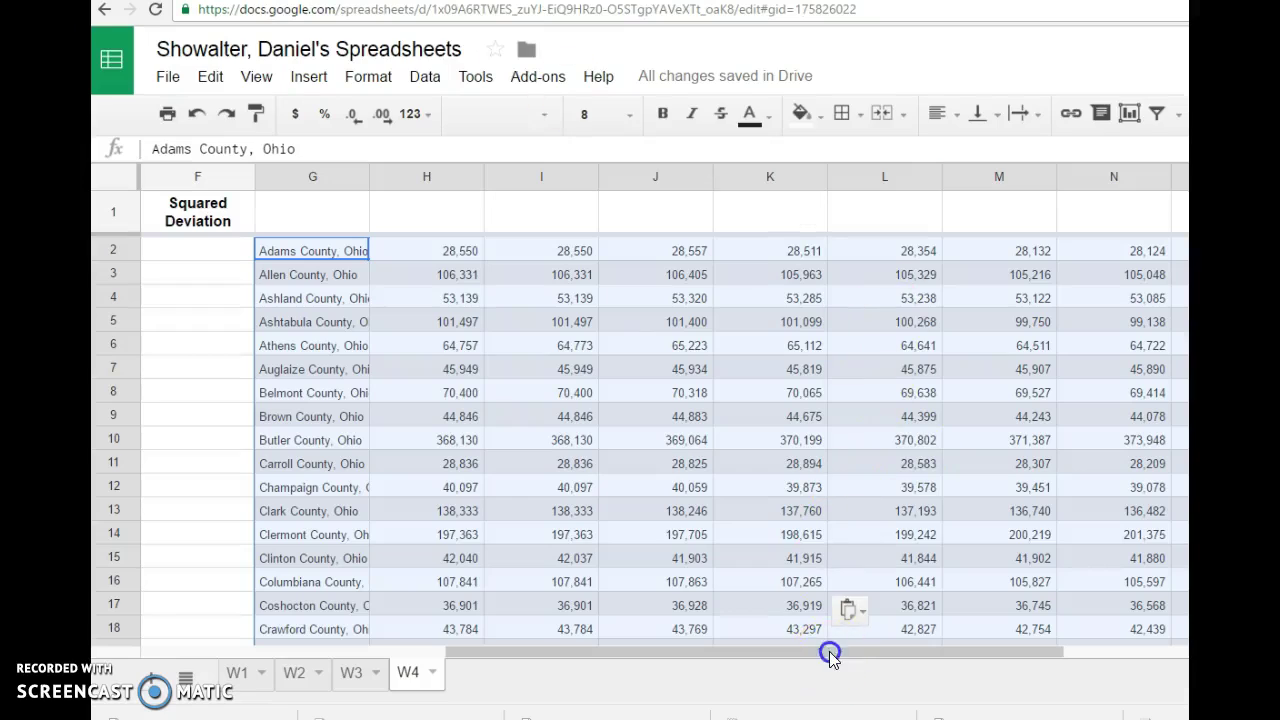
Select the 2015 population values in O2:O89 of the W4 sheet
left_click_drag(830, 655, 997, 660)
left_click(885, 252)
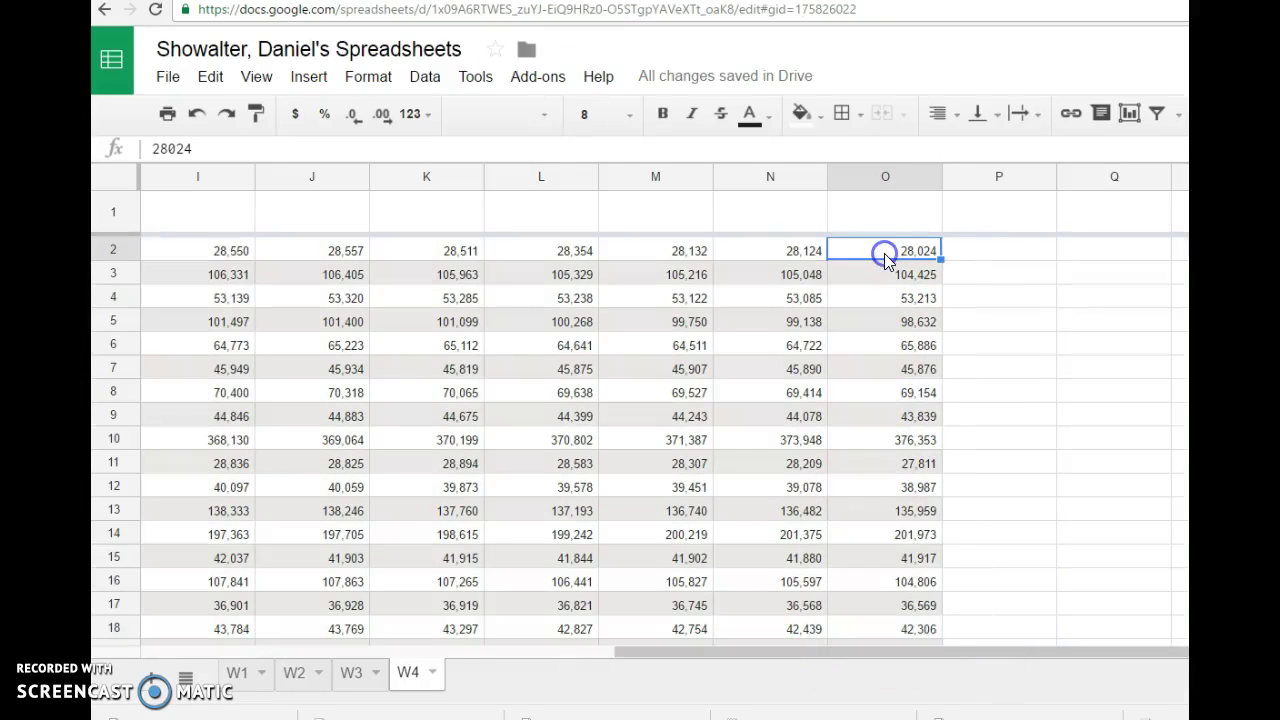
left_click_drag(918, 656, 877, 642)
scroll(978, 455, "down", 8)
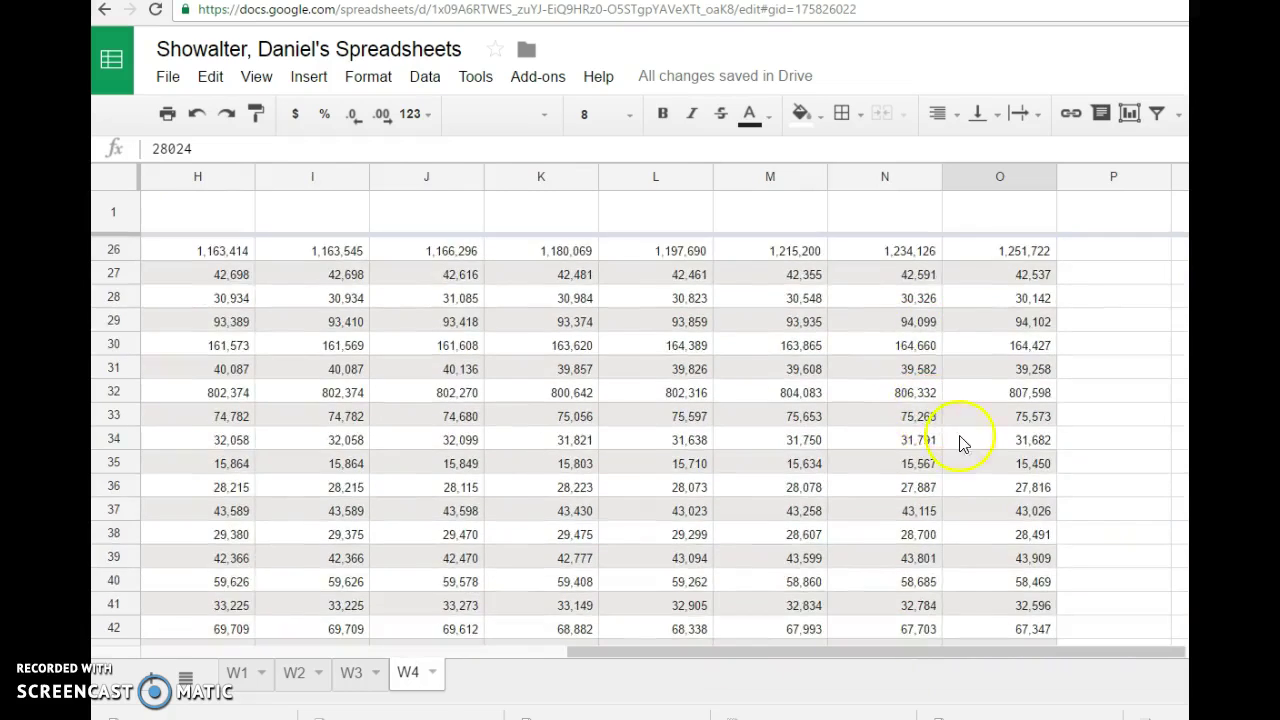
scroll(978, 455, "down", 20)
scroll(1025, 470, "up", 3)
left_click(1022, 418, "shift")
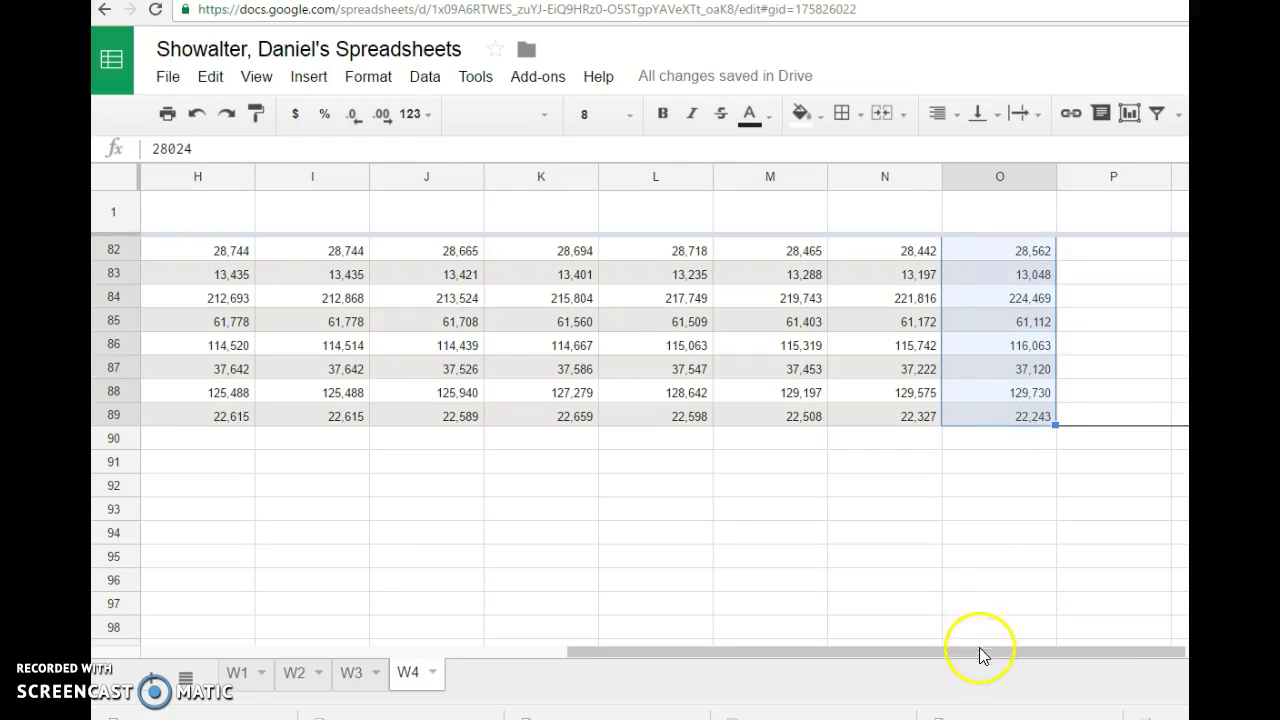
scroll(1014, 606, "up", 10)
scroll(1018, 606, "up", 15)
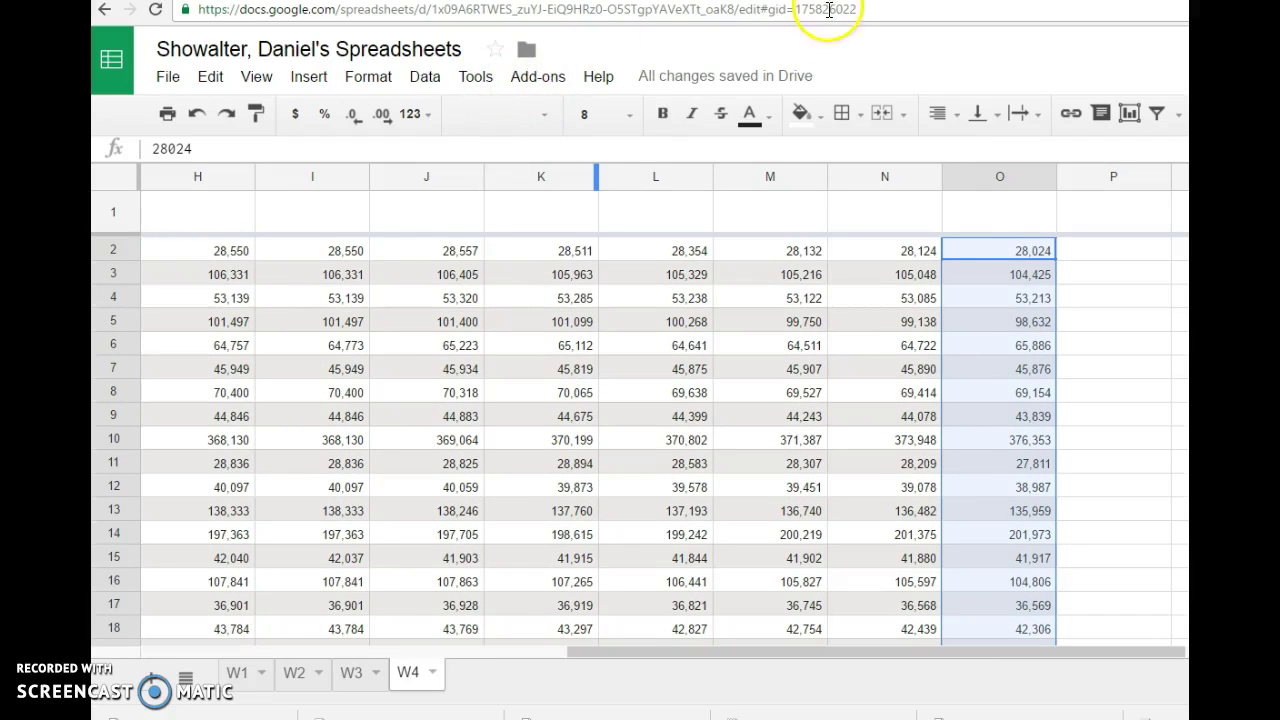
Switch back to the census table and review its county rows and year columns down to Wyandot County
left_click(914, 0)
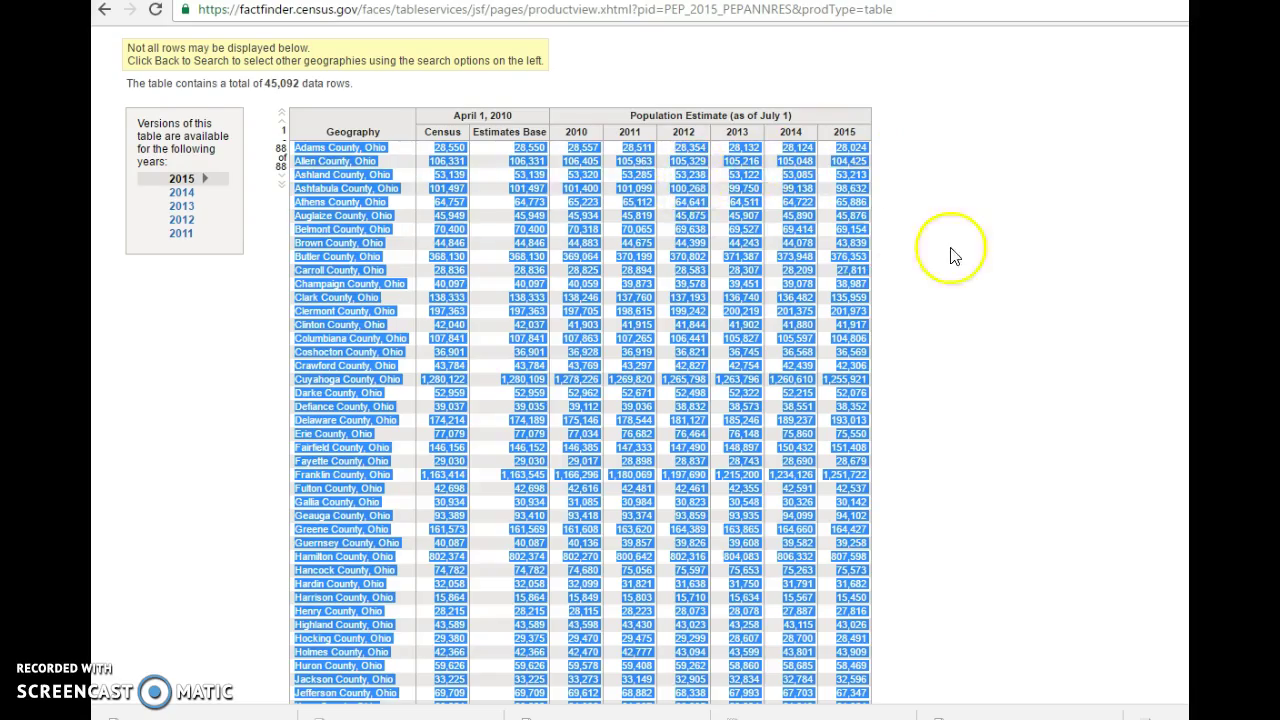
scroll(980, 254, "down", 5)
scroll(986, 257, "down", 5)
scroll(986, 257, "up", 3)
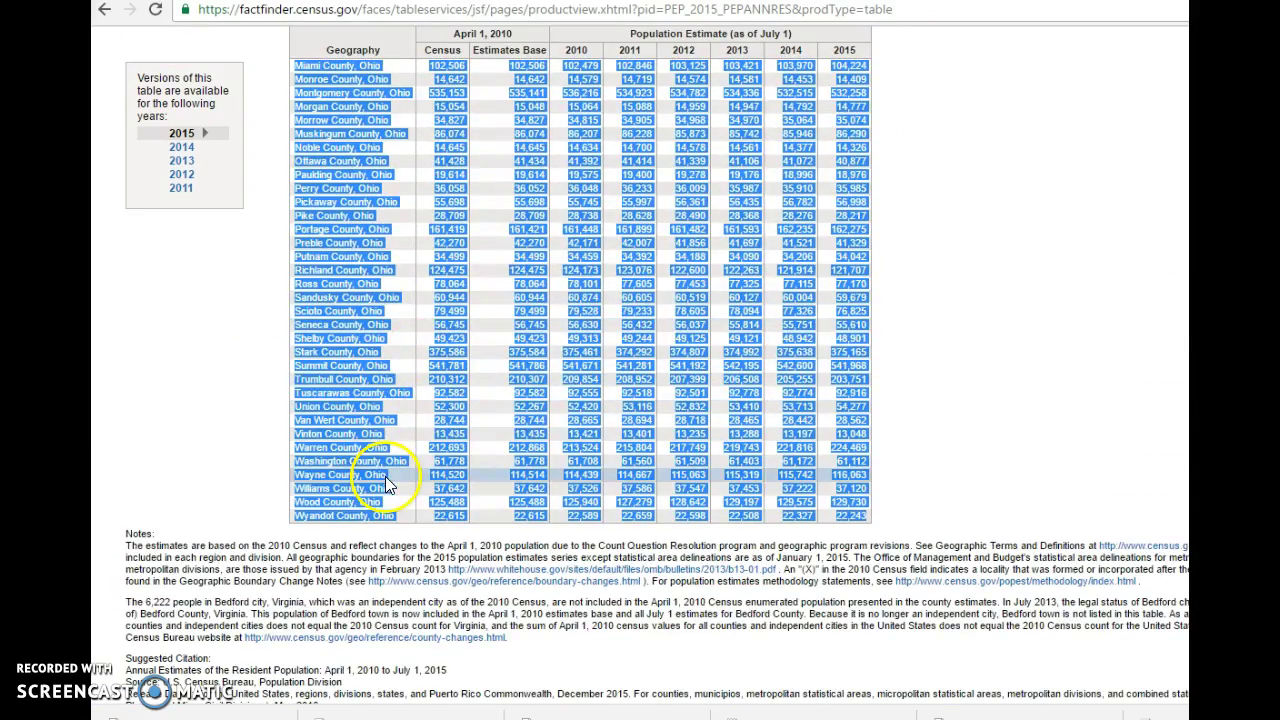
scroll(740, 447, "up", 10)
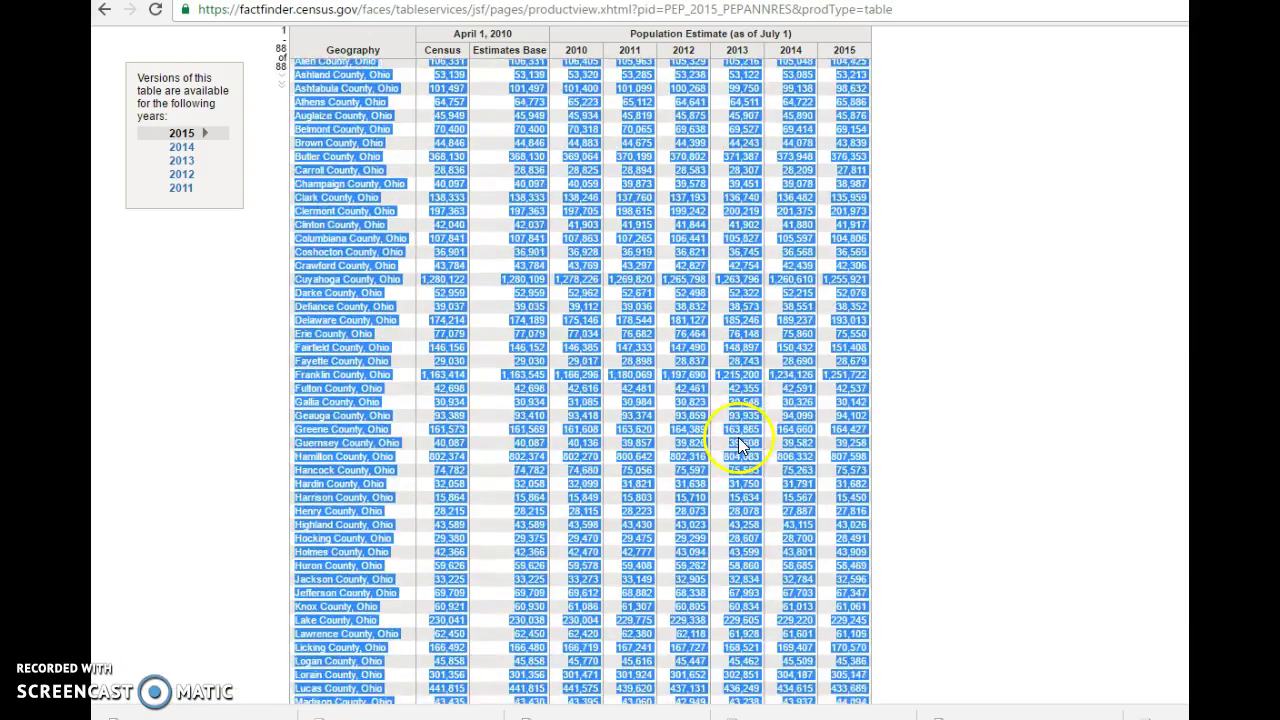
scroll(740, 447, "up", 1)
Return to the W4 sheet and try pasting the copied census data into the Population column at B2
key("ctrl+Tab")
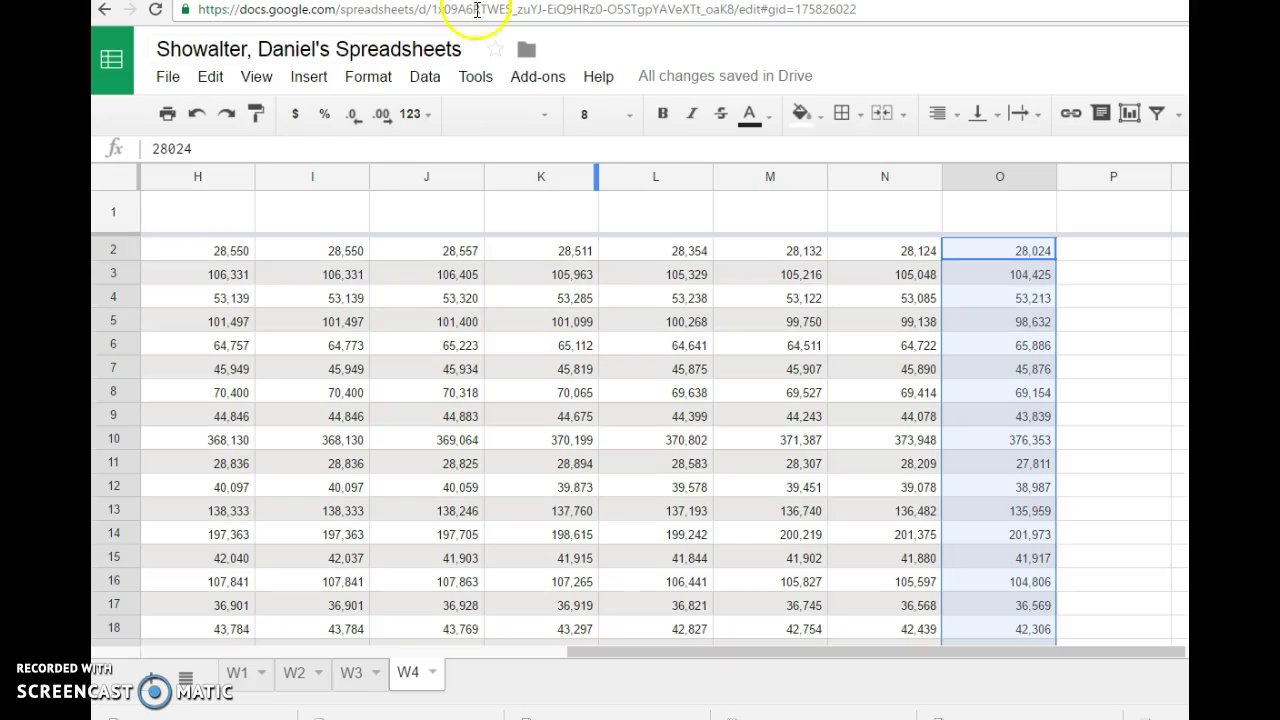
left_click_drag(820, 672, 414, 669)
left_click(367, 248)
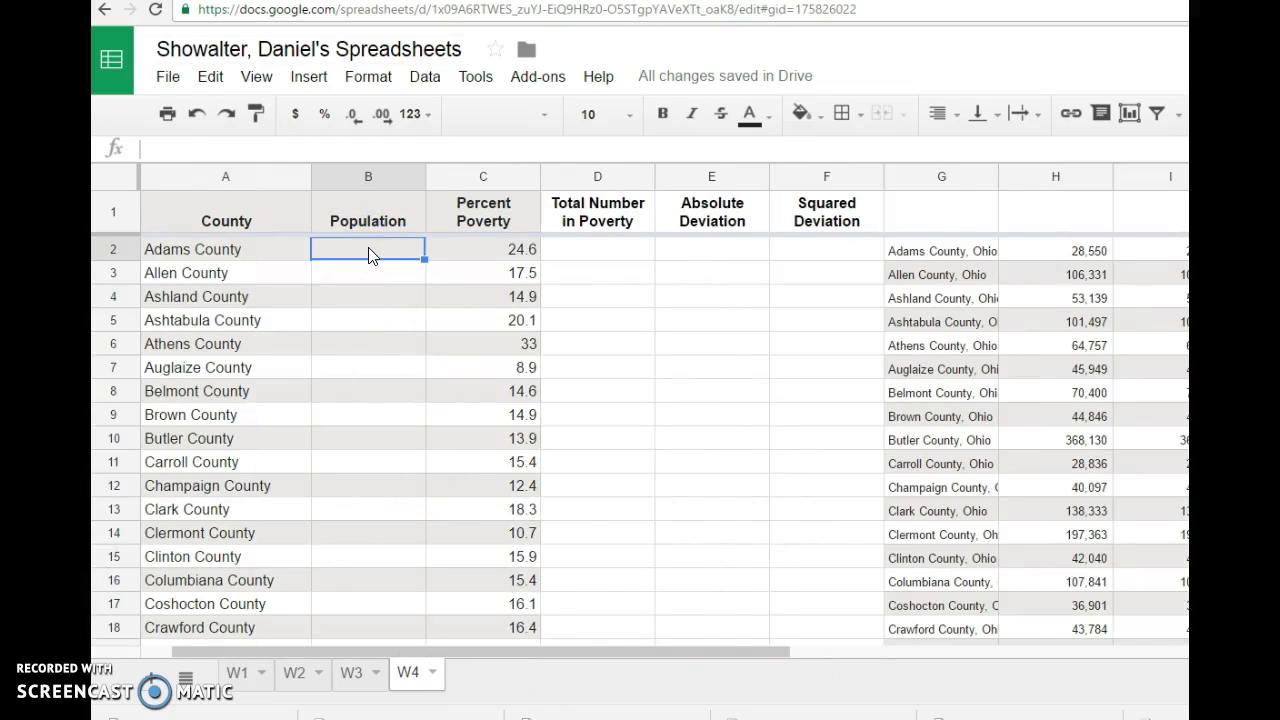
key("ctrl+v")
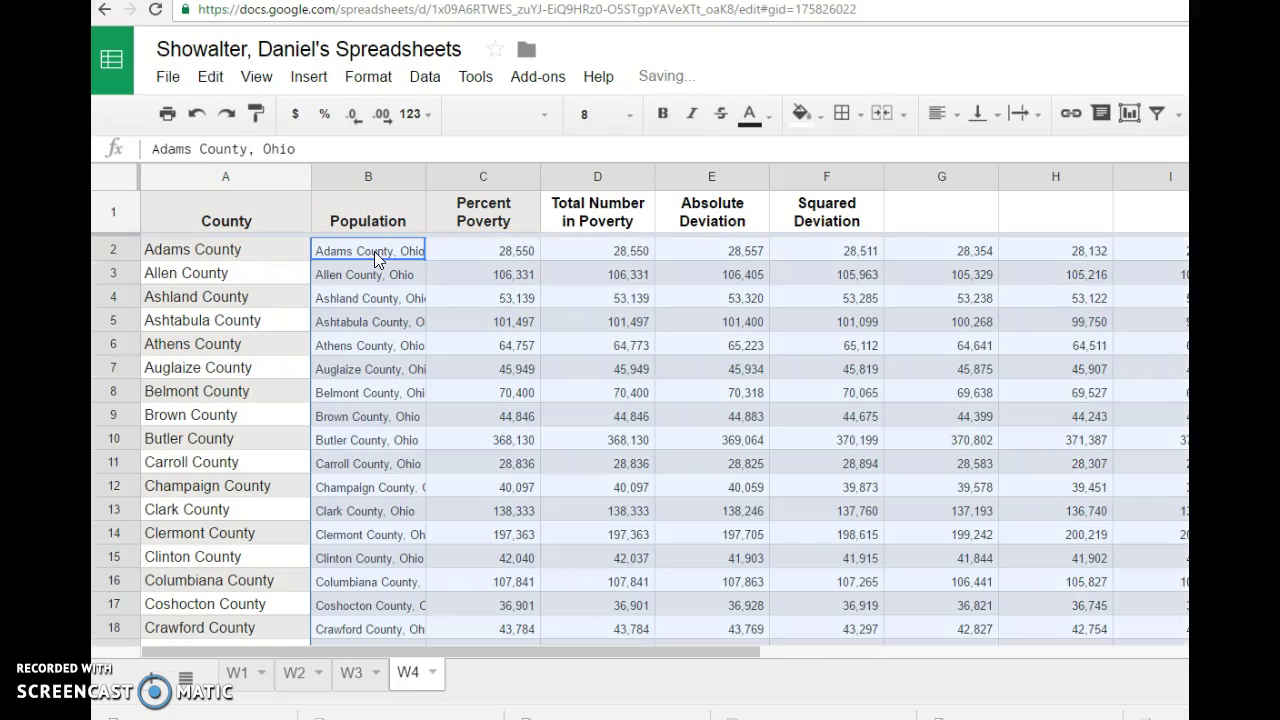
key("ctrl+z")
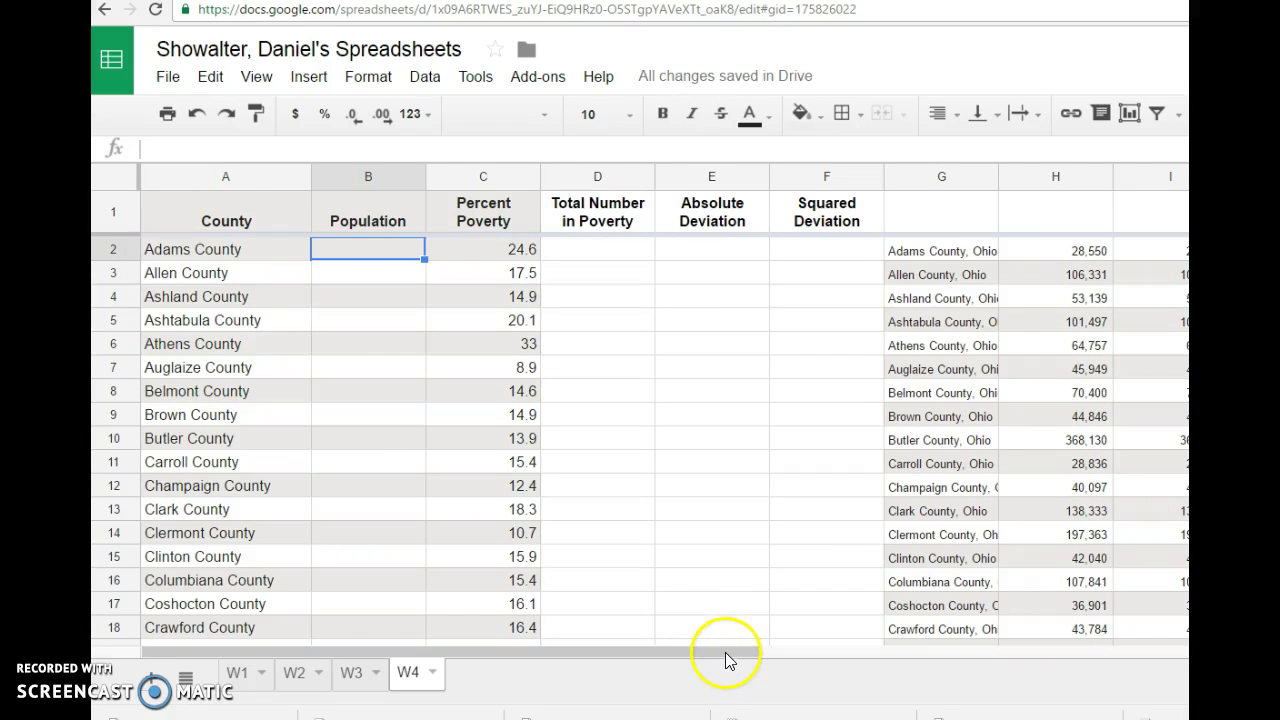
Select and copy the 2015 population values in O2:O89 of the W4 sheet
left_click_drag(814, 646, 1186, 624)
left_click(771, 250)
scroll(640, 430, "down", 20)
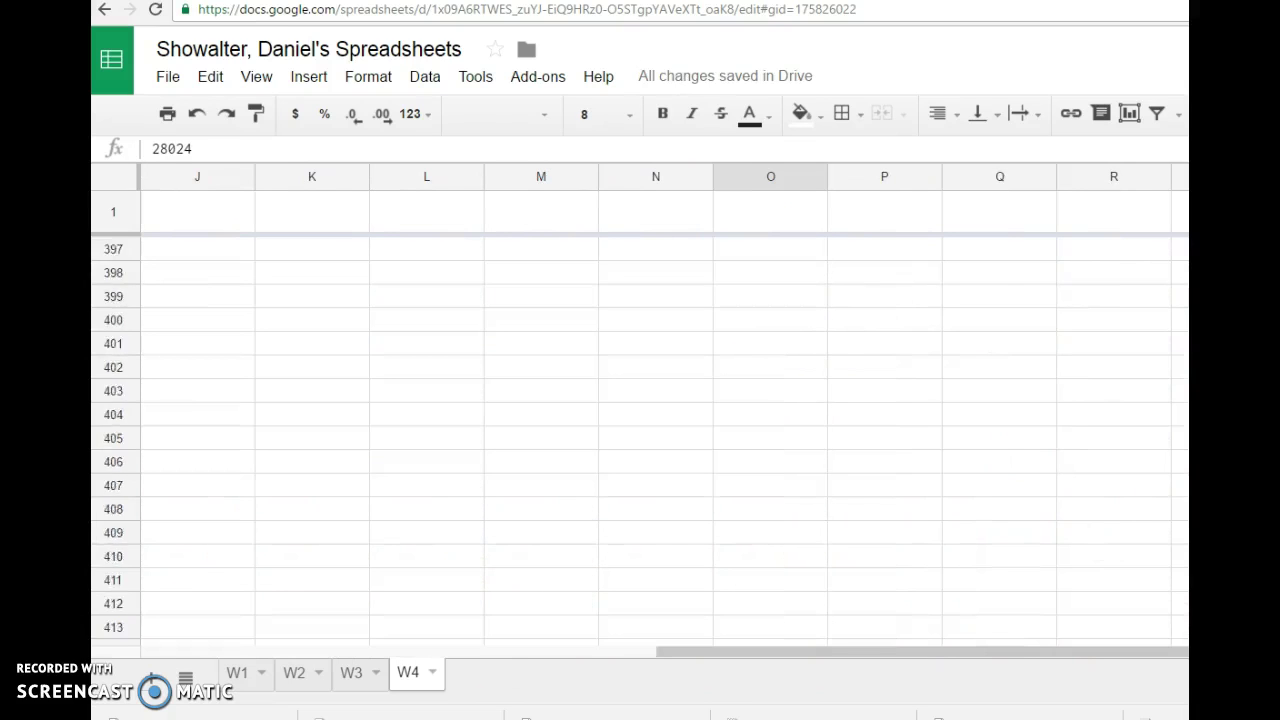
scroll(640, 430, "up", 20)
scroll(640, 430, "down", 1)
scroll(640, 430, "up", 6)
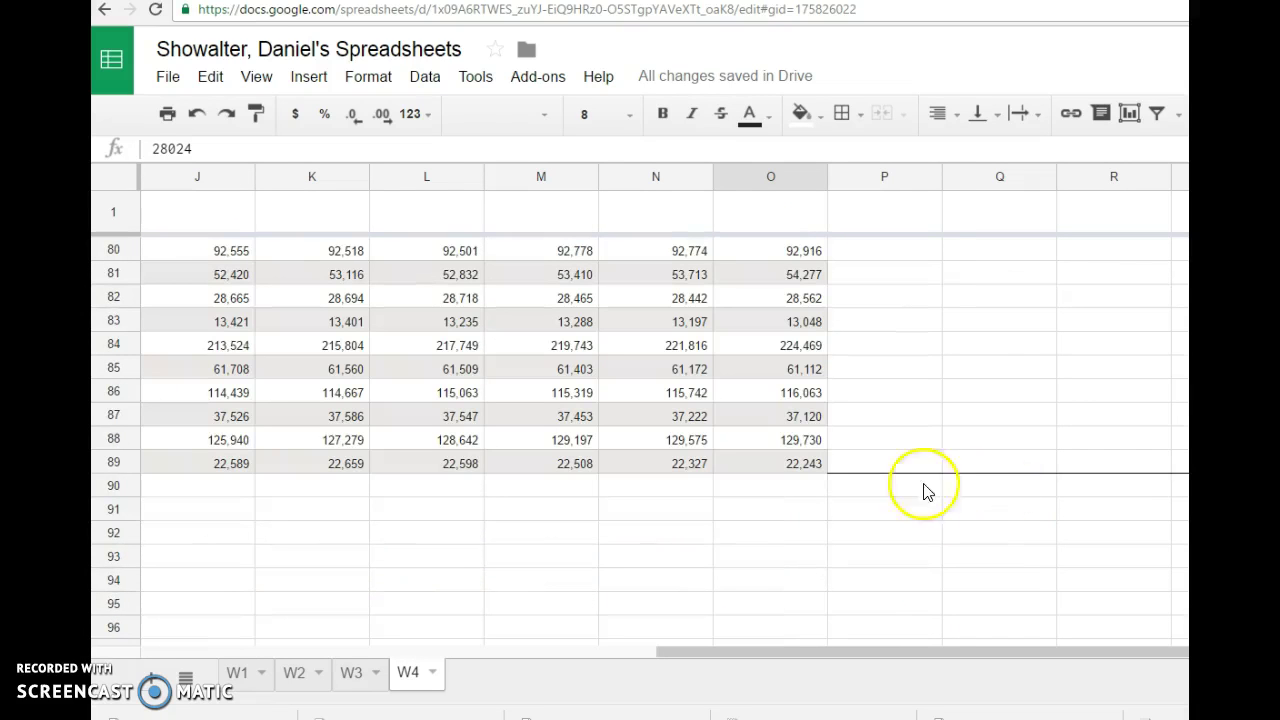
left_click(805, 463, "shift")
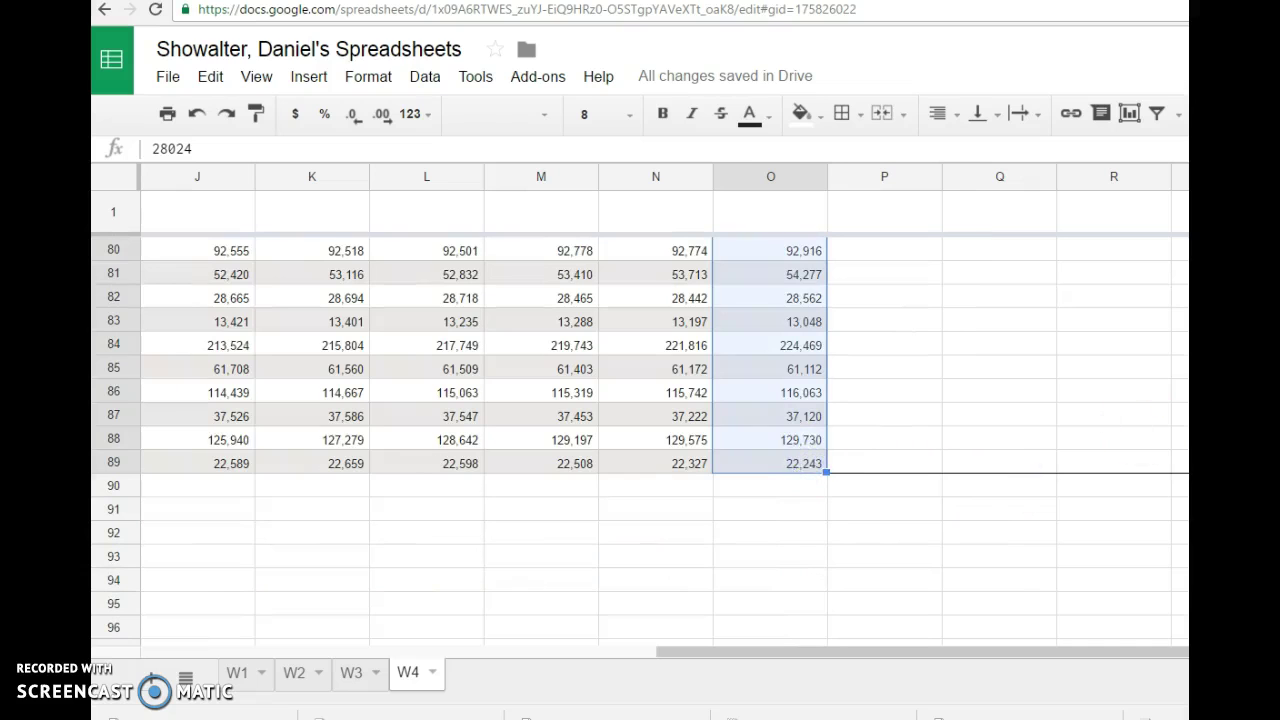
scroll(640, 430, "up", 20)
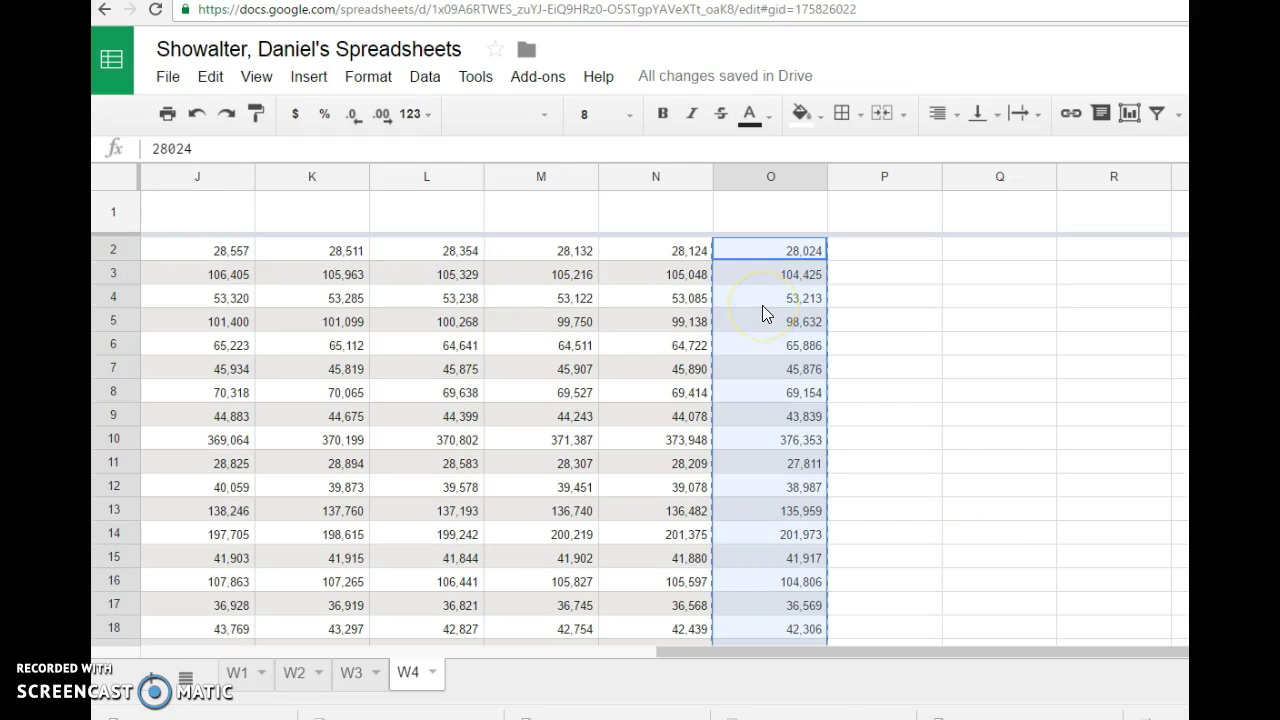
Paste the copied 2015 values into the Population column starting at B2
left_click_drag(780, 655, 300, 627)
left_click(393, 251)
key("ctrl+v")
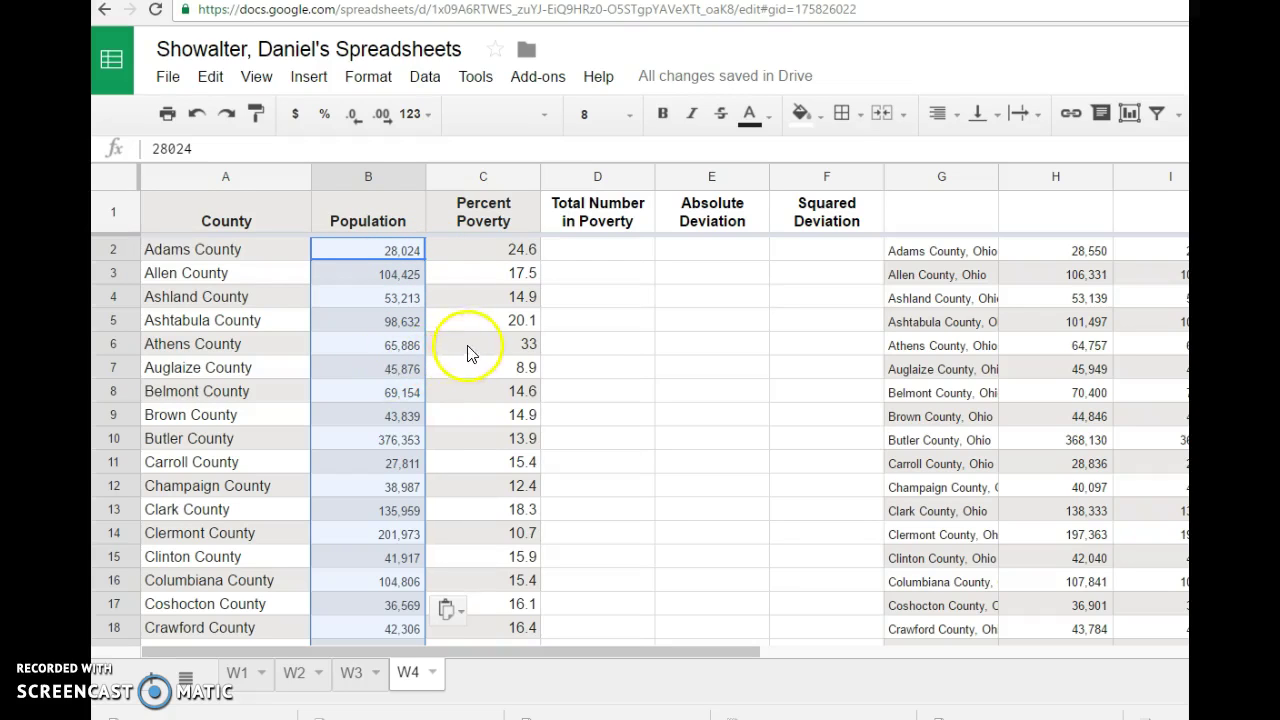
Compare the Adams County entry in A2 and its population in B2 with the pasted census county name in G2
left_click(251, 256)
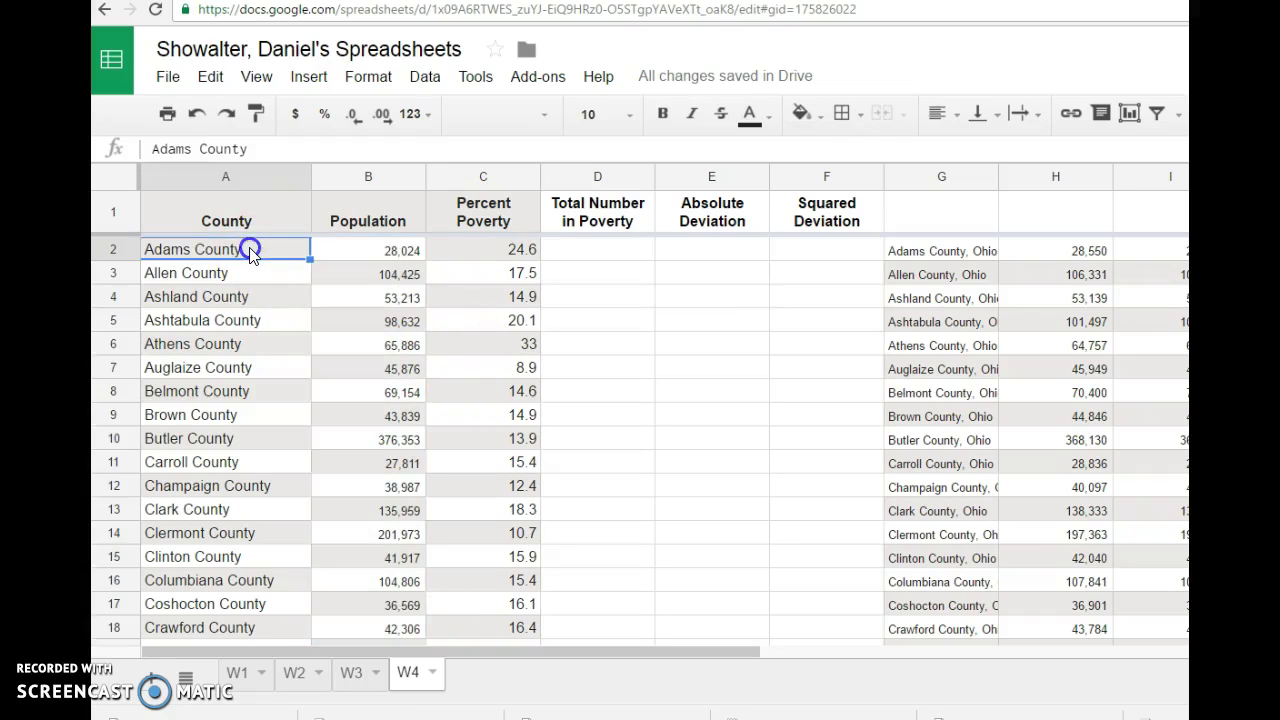
left_click(352, 252)
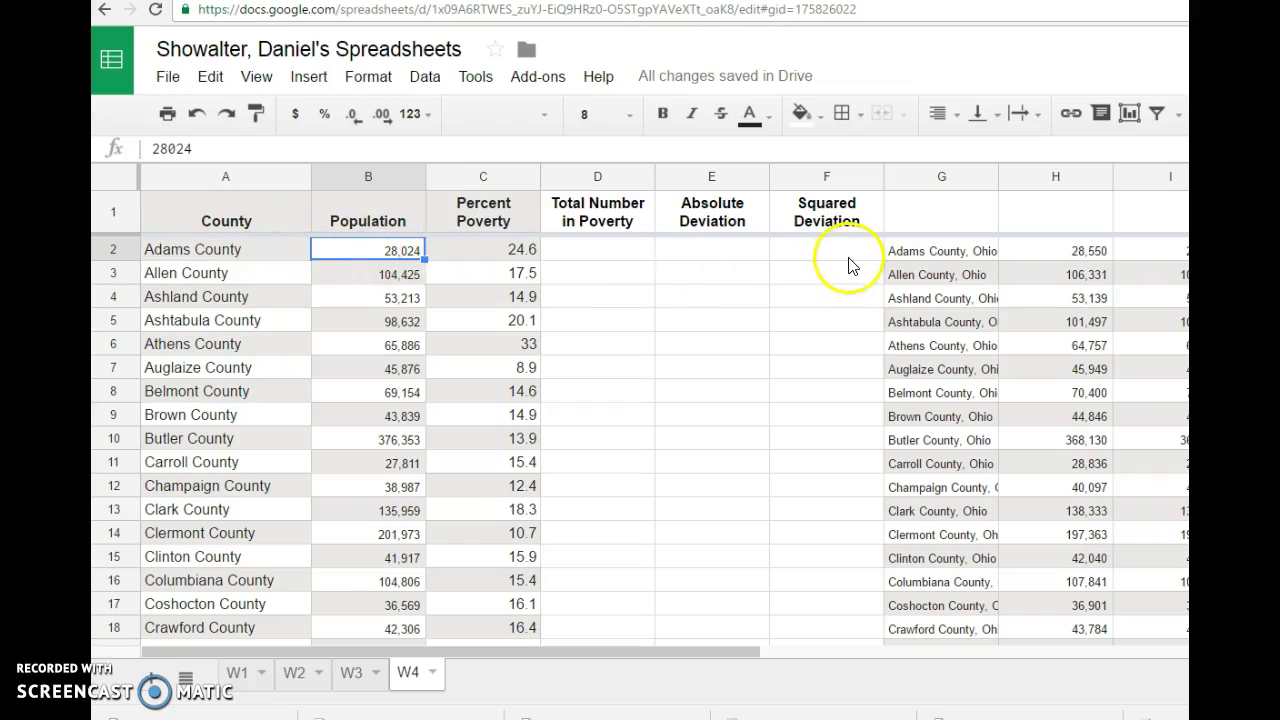
left_click(938, 257)
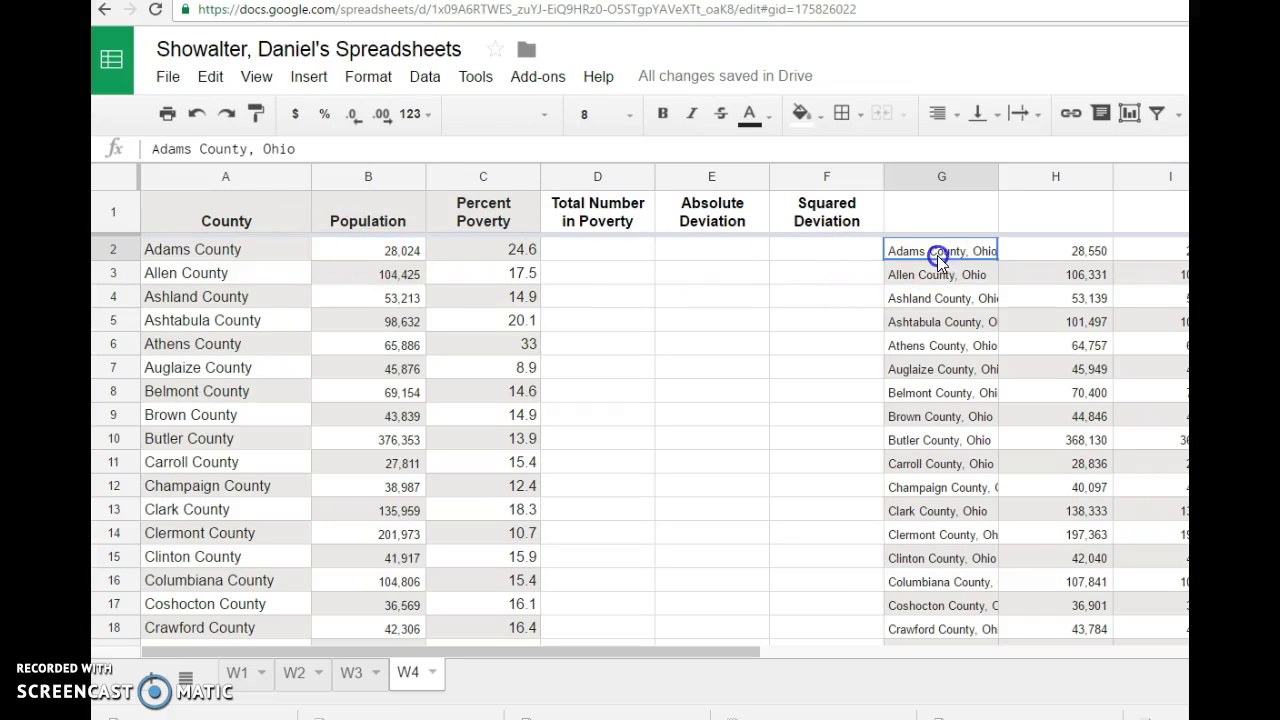
left_click(188, 246)
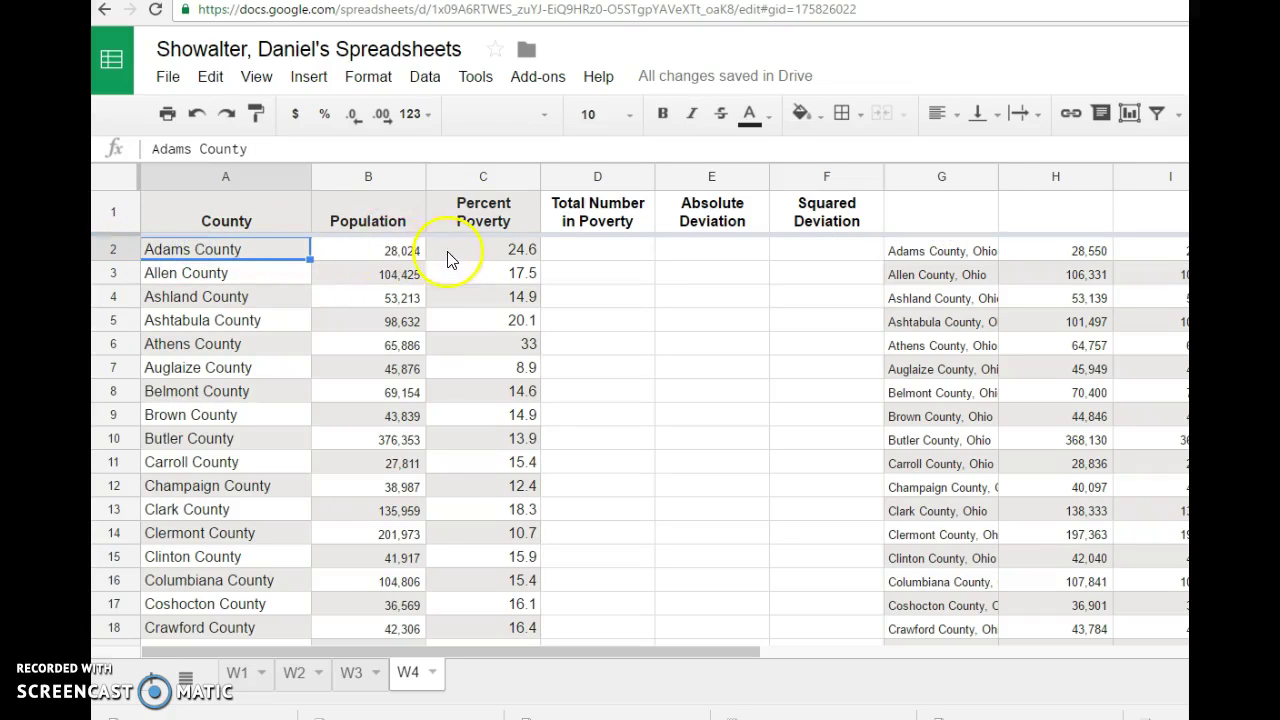
left_click(922, 250)
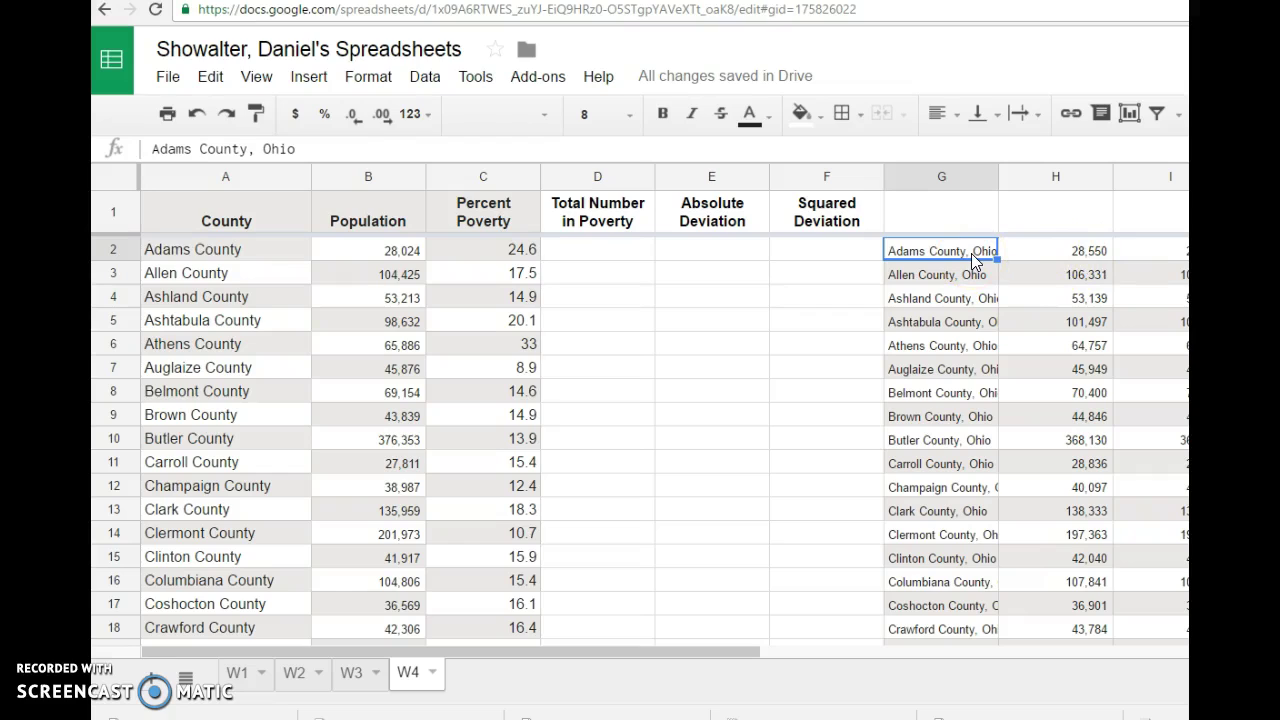
Insert one blank column before the Total Number in Poverty column and select its cell D2
left_click(586, 178)
right_click(586, 176)
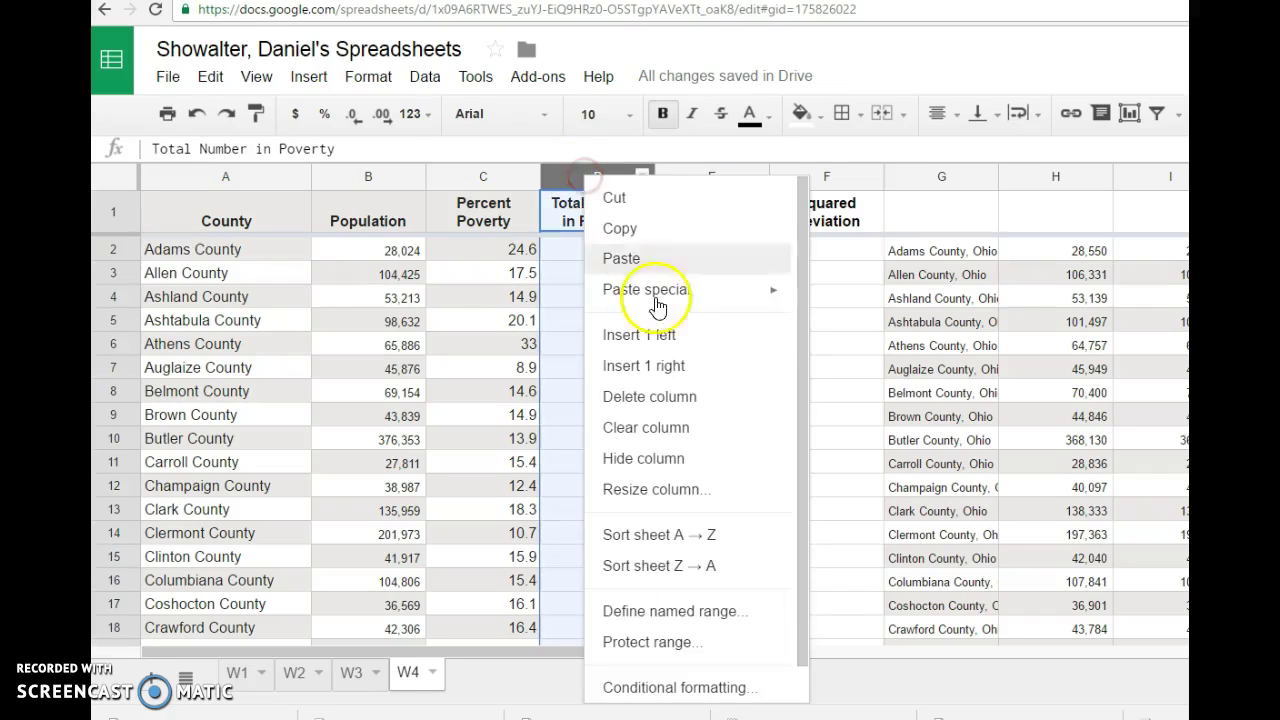
left_click(673, 336)
left_click(604, 250)
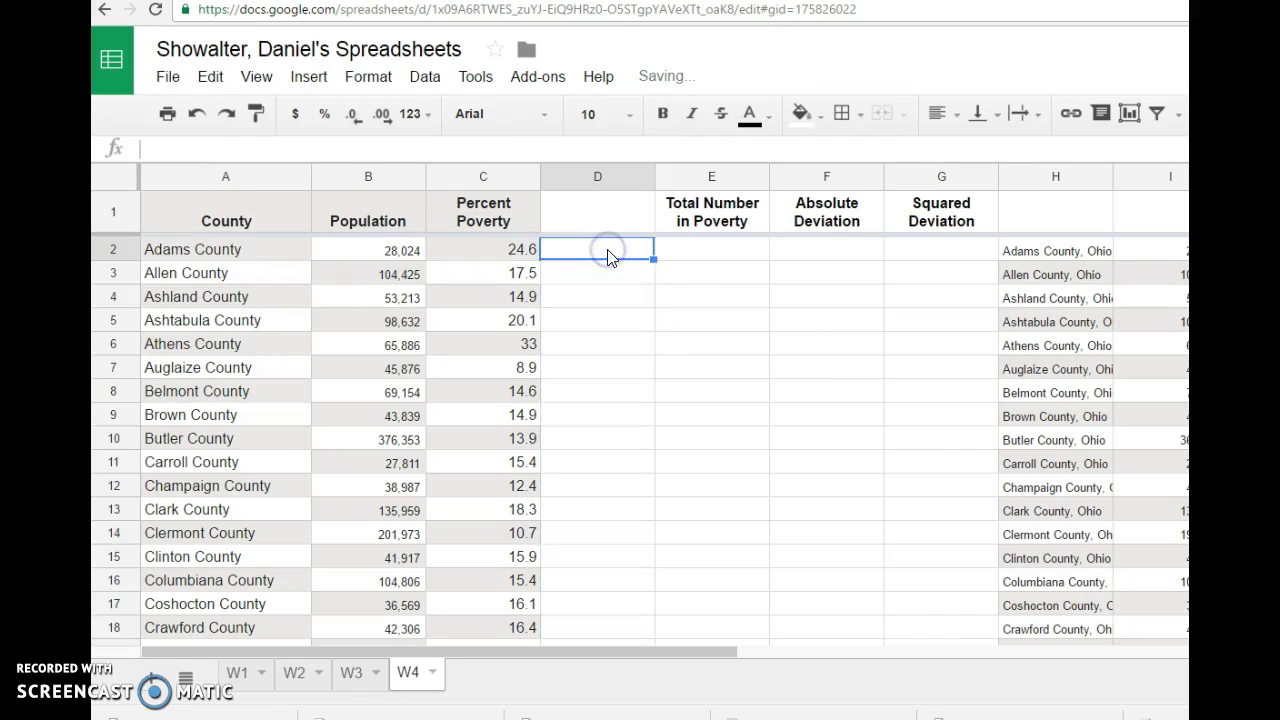
Compare the county names in A2 and A3 with the census county names in H2 and H3
left_click(203, 251)
left_click(1055, 252)
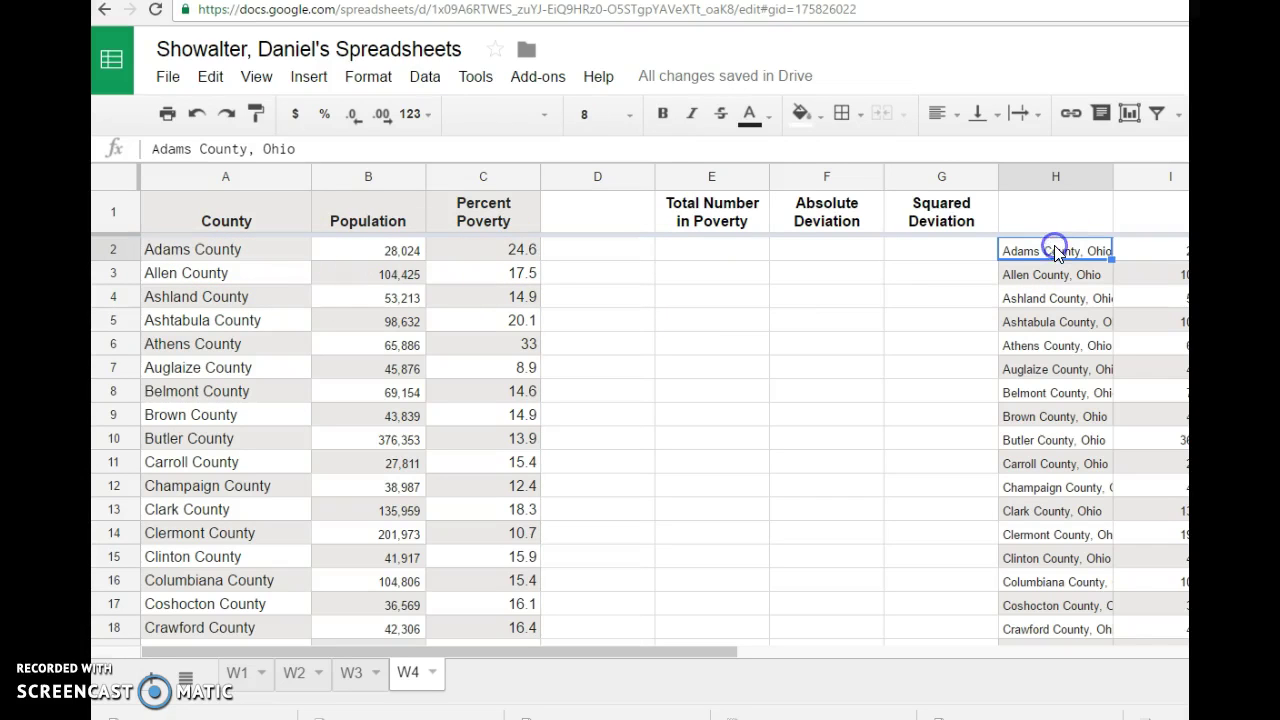
left_click(239, 275)
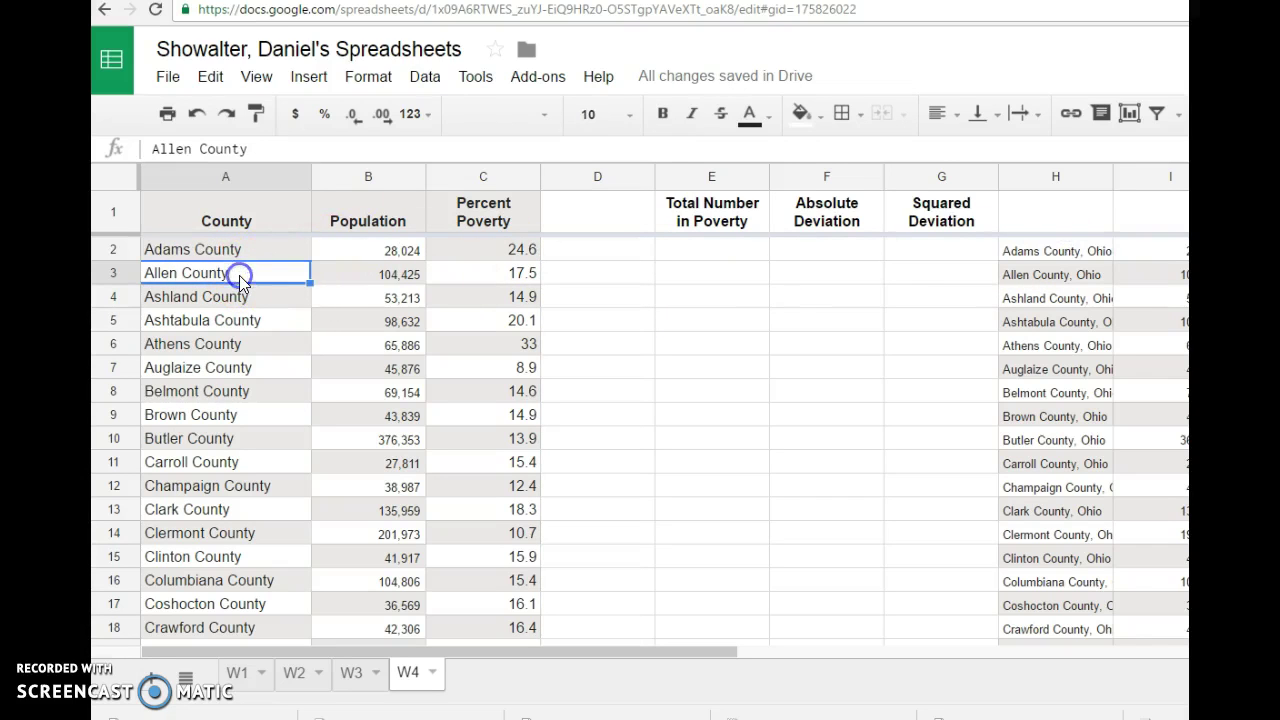
left_click(1086, 275)
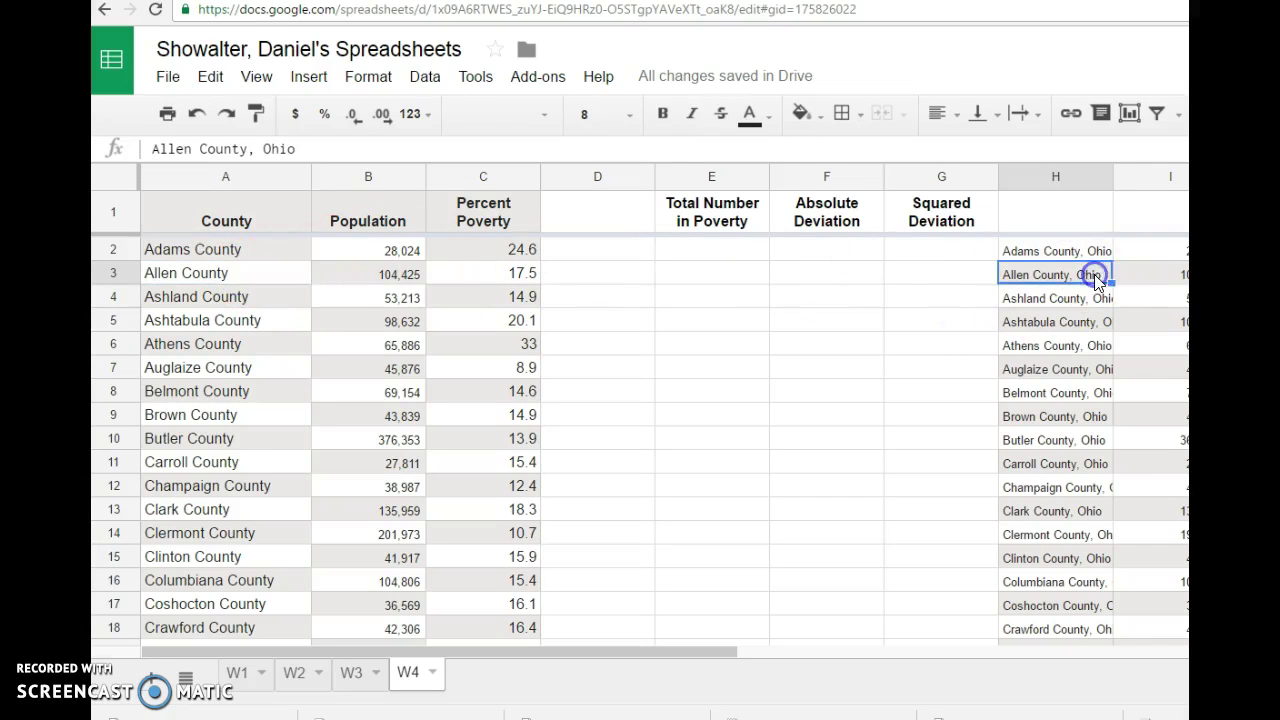
Begin a formula in D2 that extracts the first five characters of the county name, =left(A2,5)
left_click(604, 248)
left_click(509, 150)
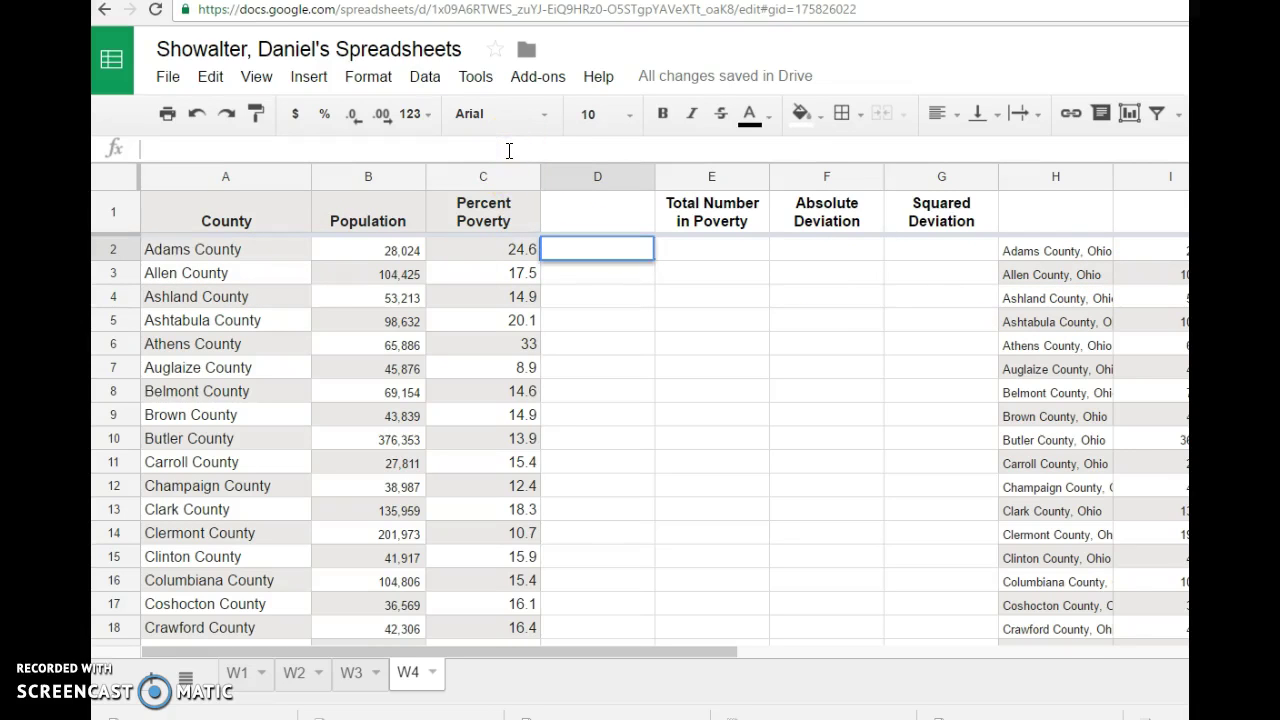
type("=left(")
left_click(266, 249)
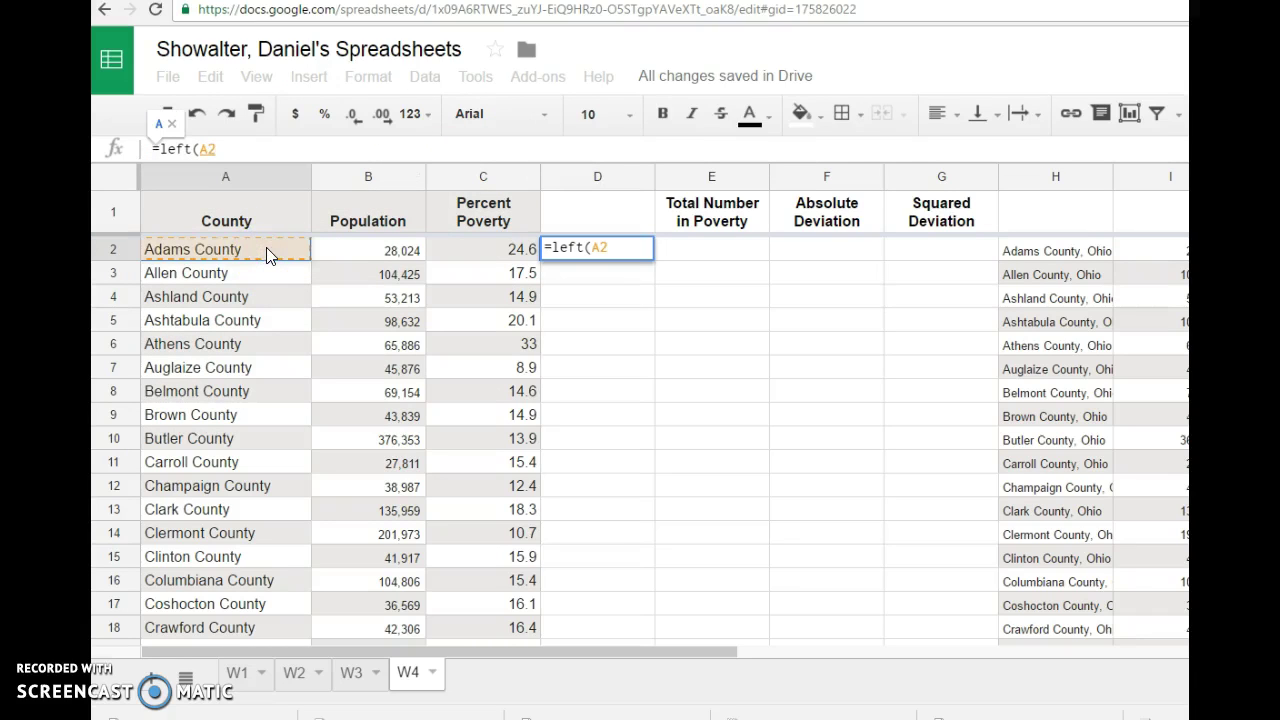
type(",5")
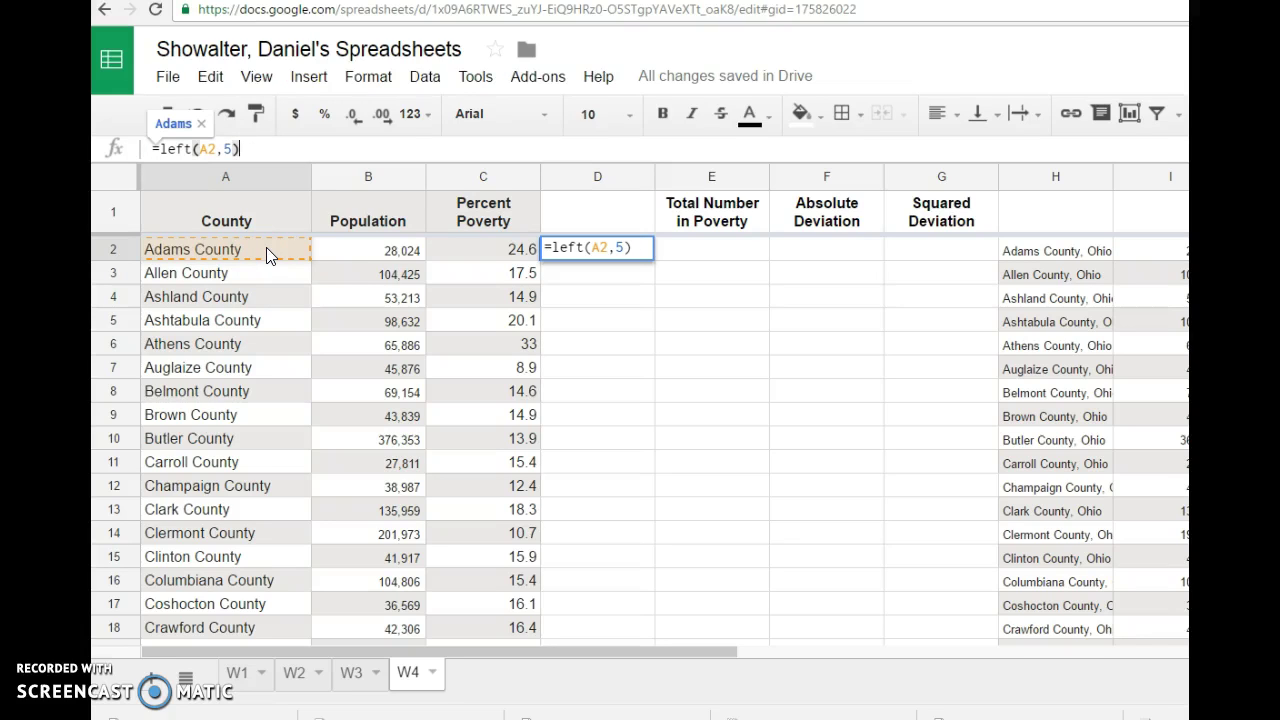
Extend the D2 formula to =if(left(A2,5)=left(H2,5),0,1) and enter it
left_click(160, 148)
type("if(")
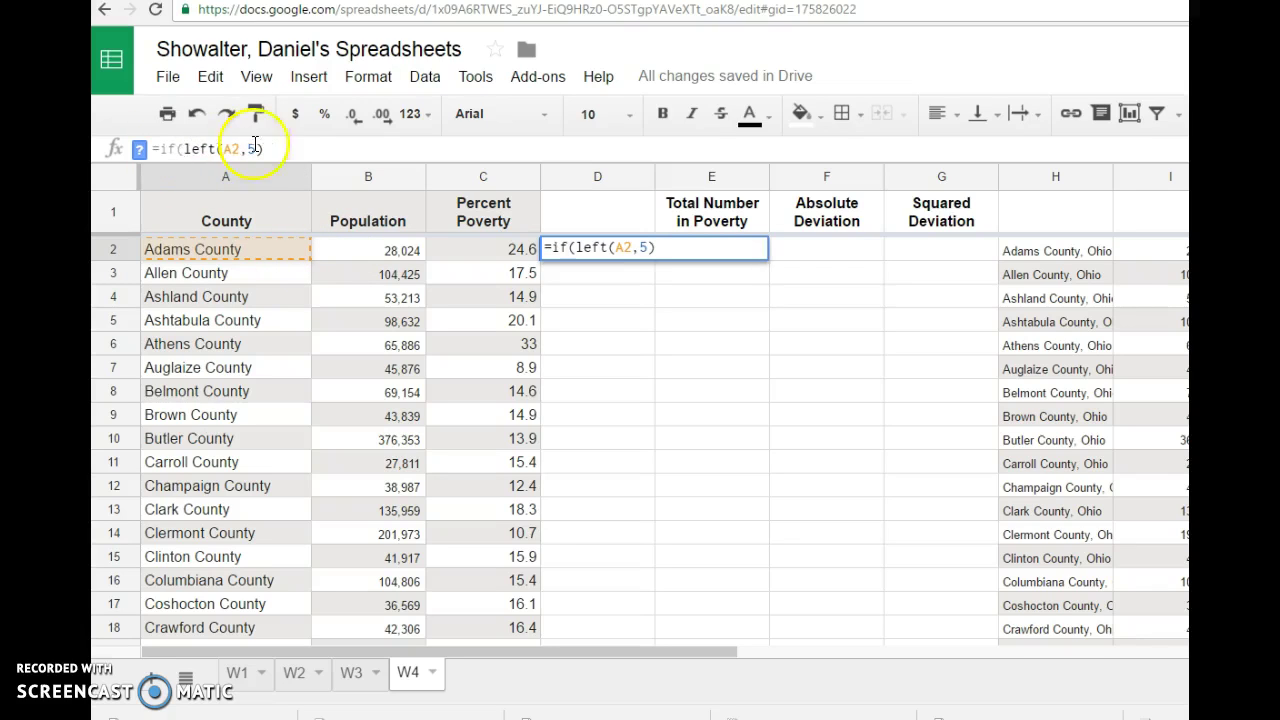
left_click(282, 148)
type("=")
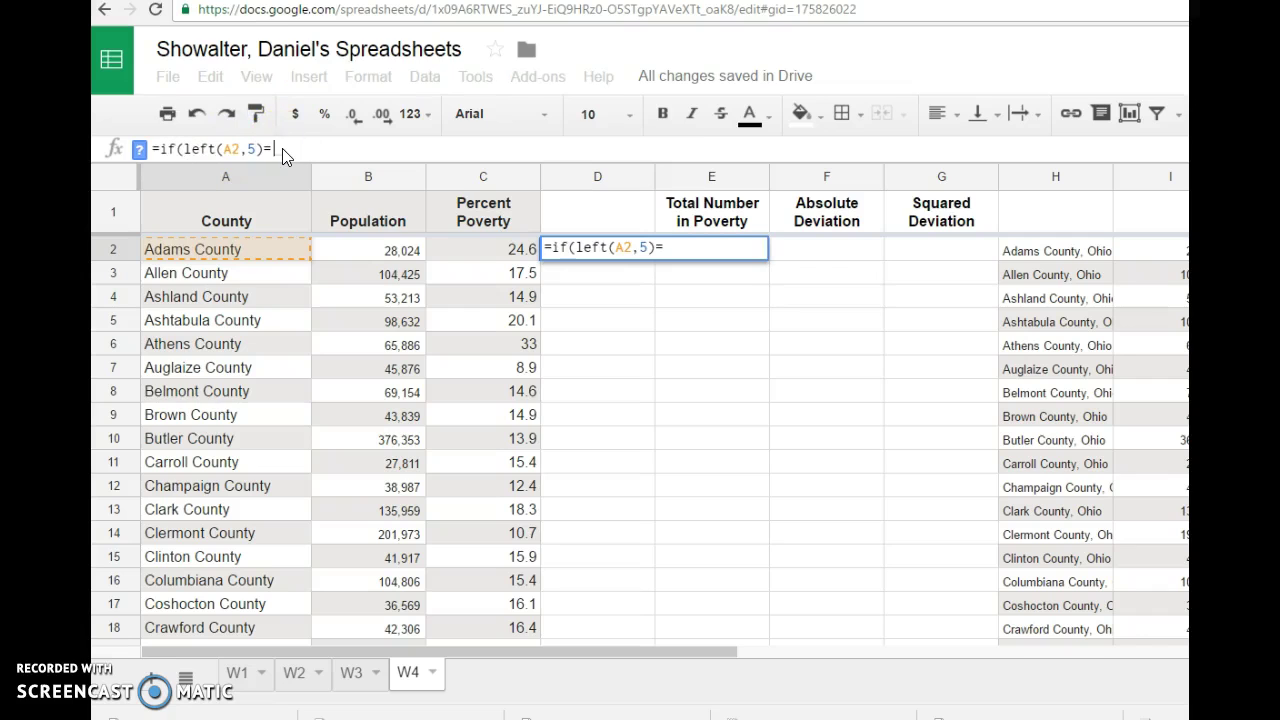
type("left(")
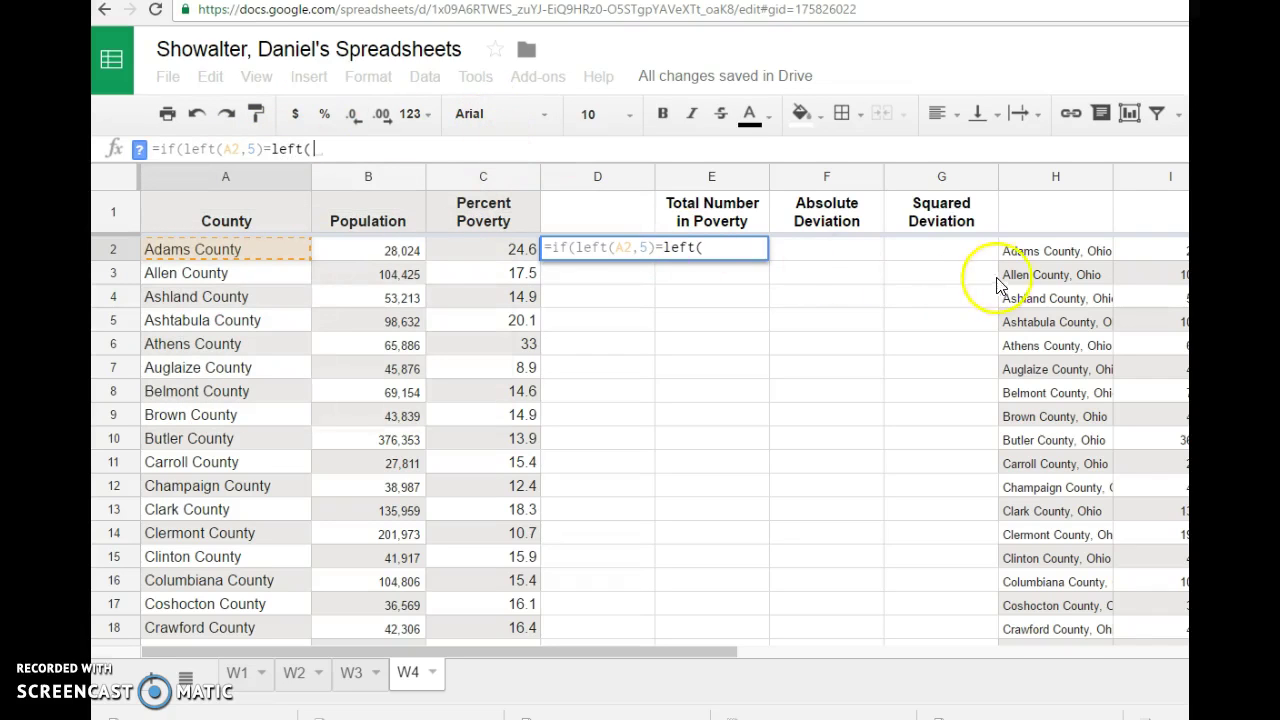
left_click(1017, 250)
type(",")
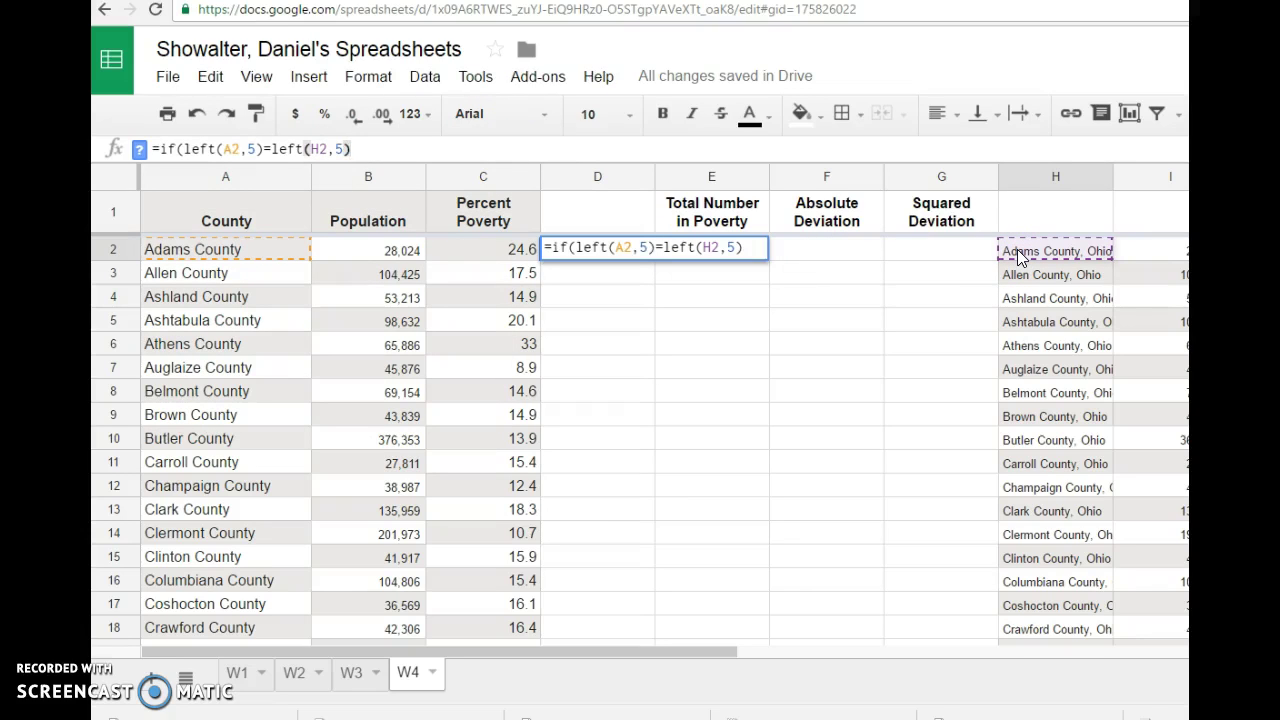
type("5),")
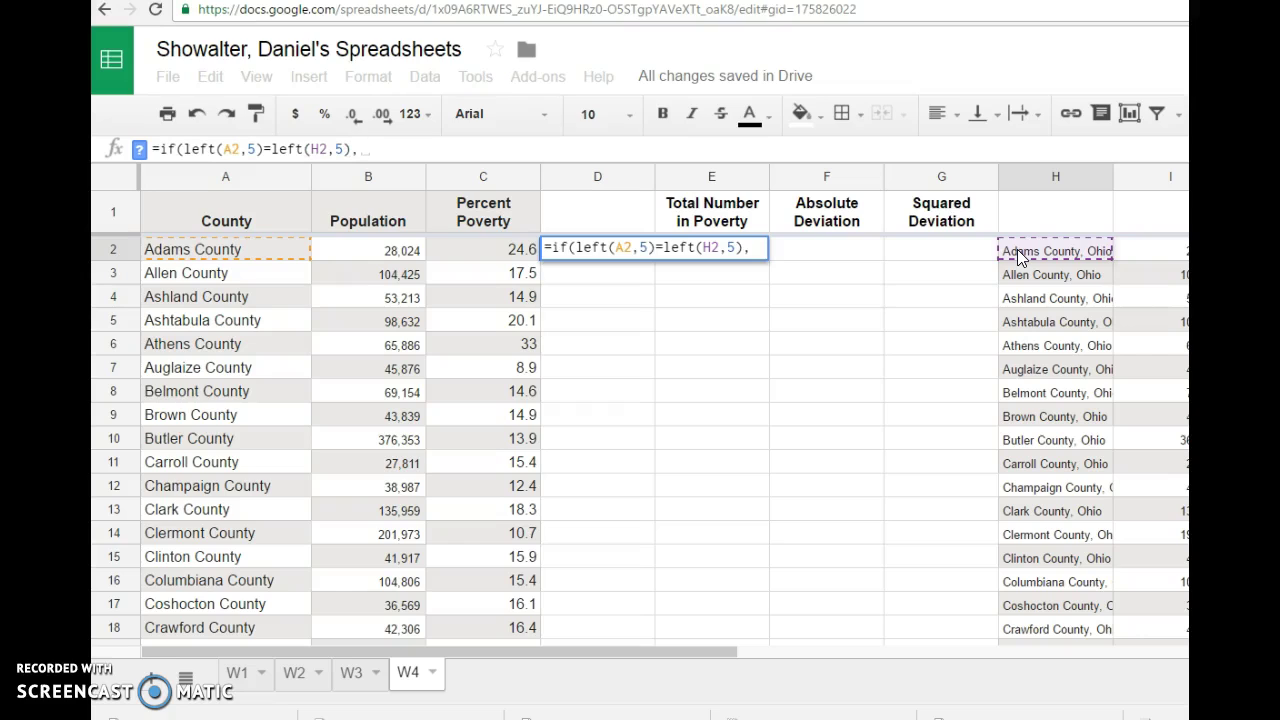
type("0")
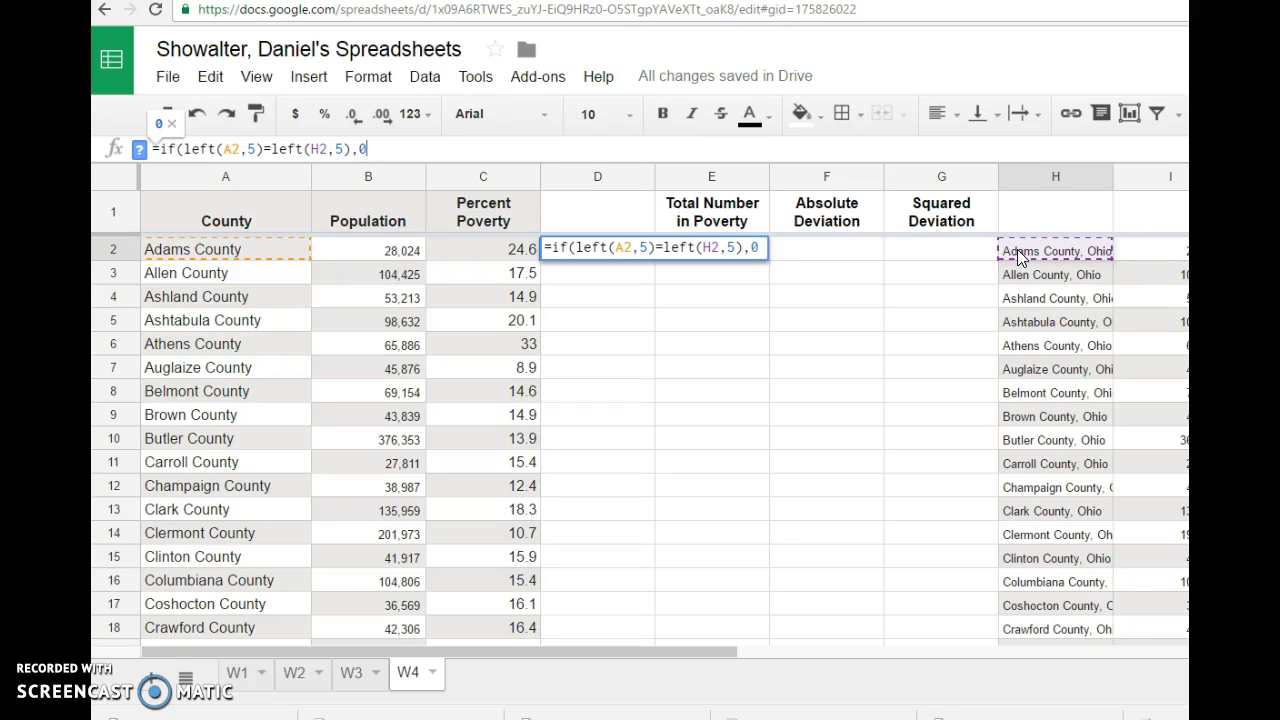
type(",1")
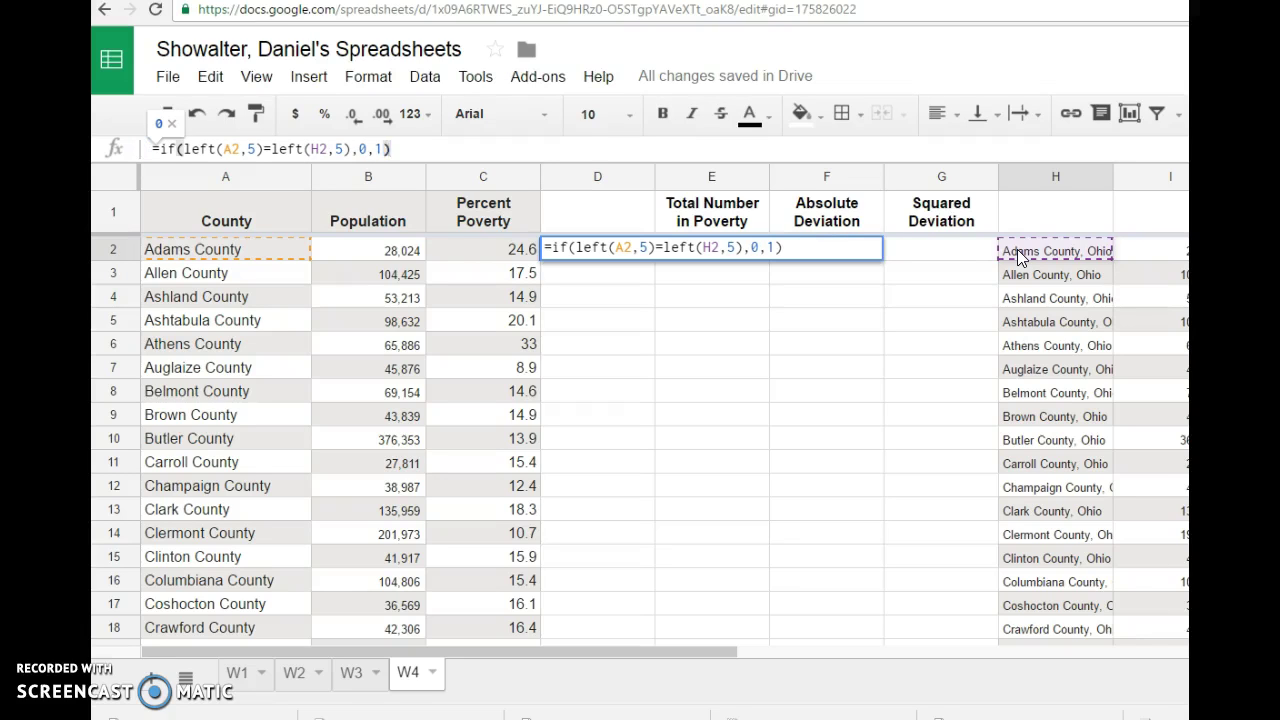
key("Return")
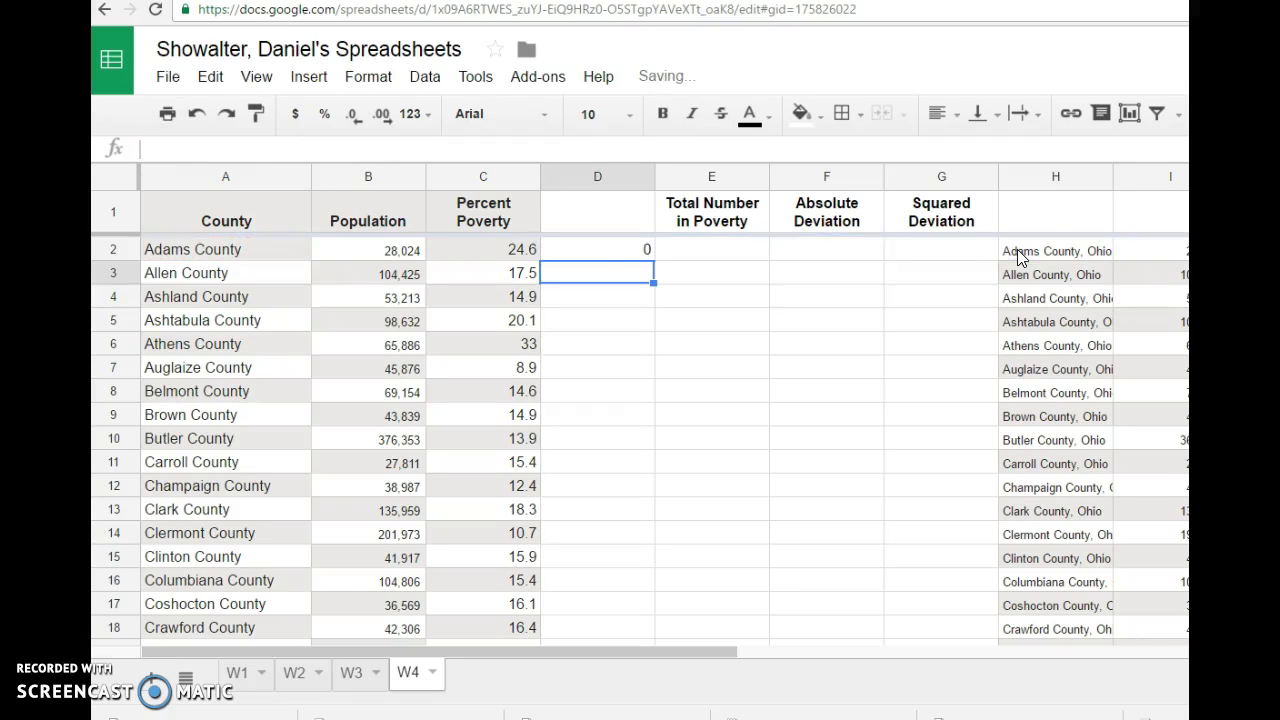
Fill the D2 comparison formula down column D for all counties and review the results for any mismatched rows
left_click(583, 251)
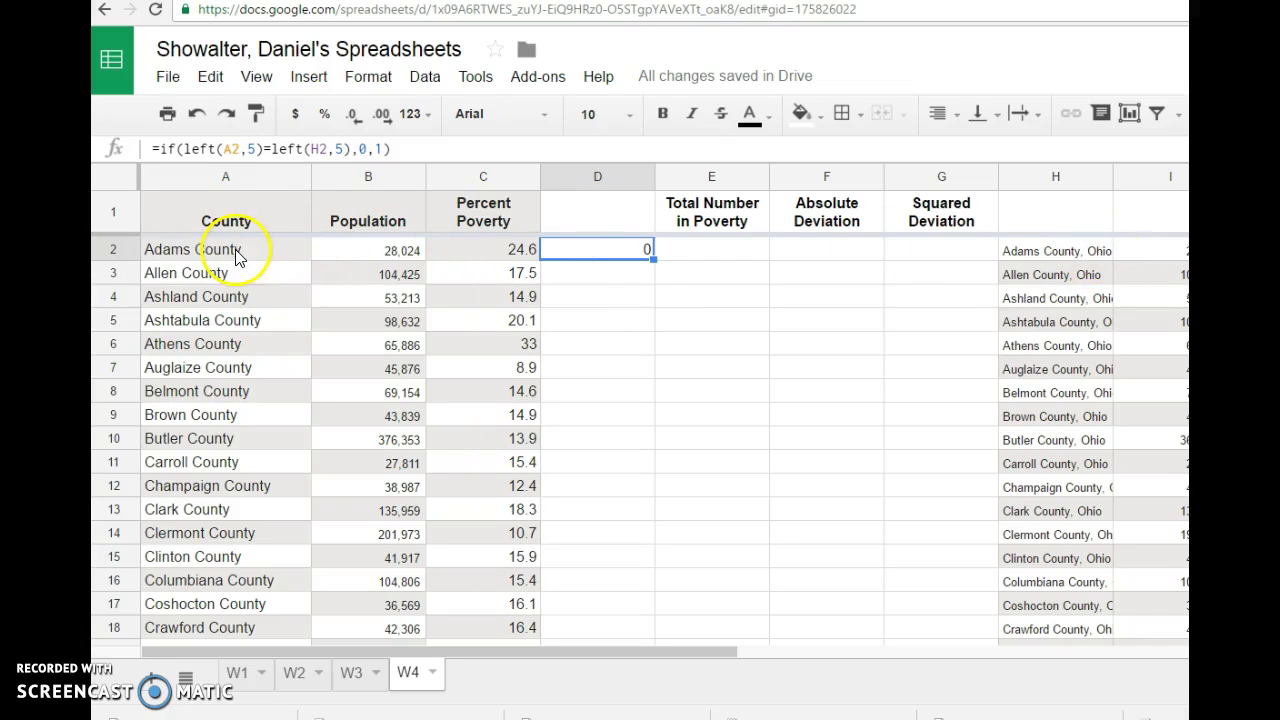
double_click(652, 259)
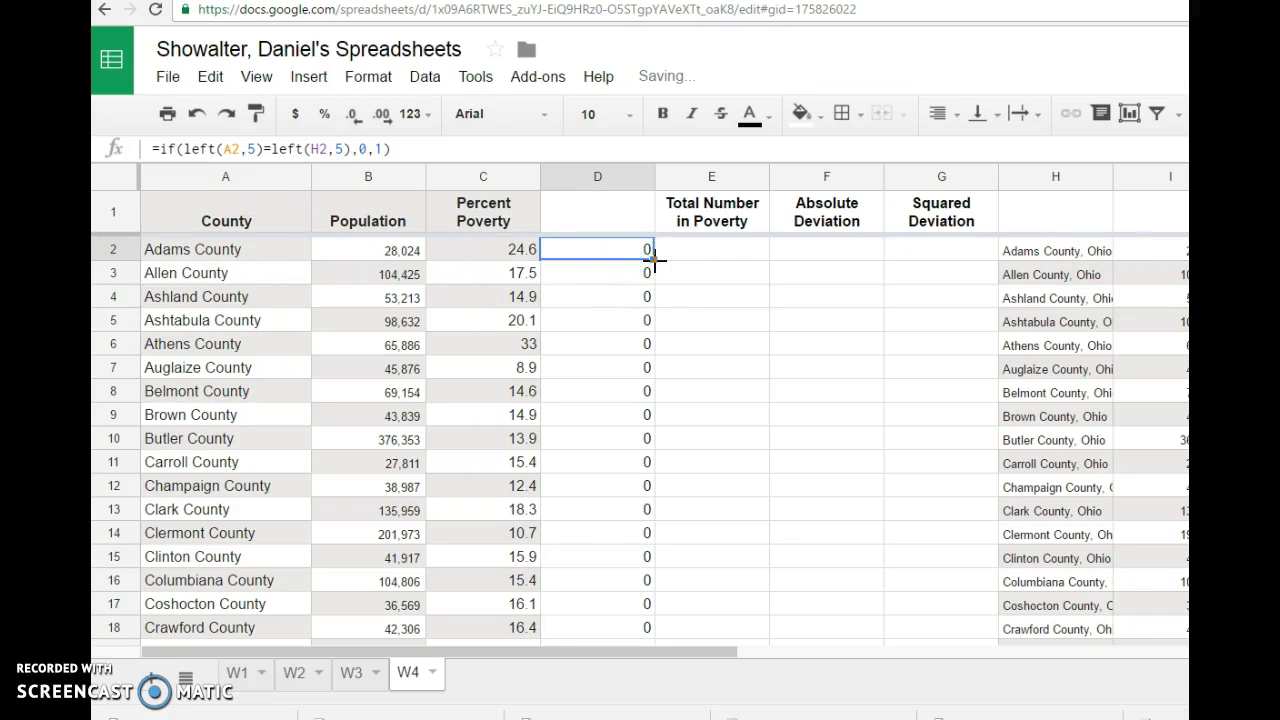
scroll(706, 314, "down", 15)
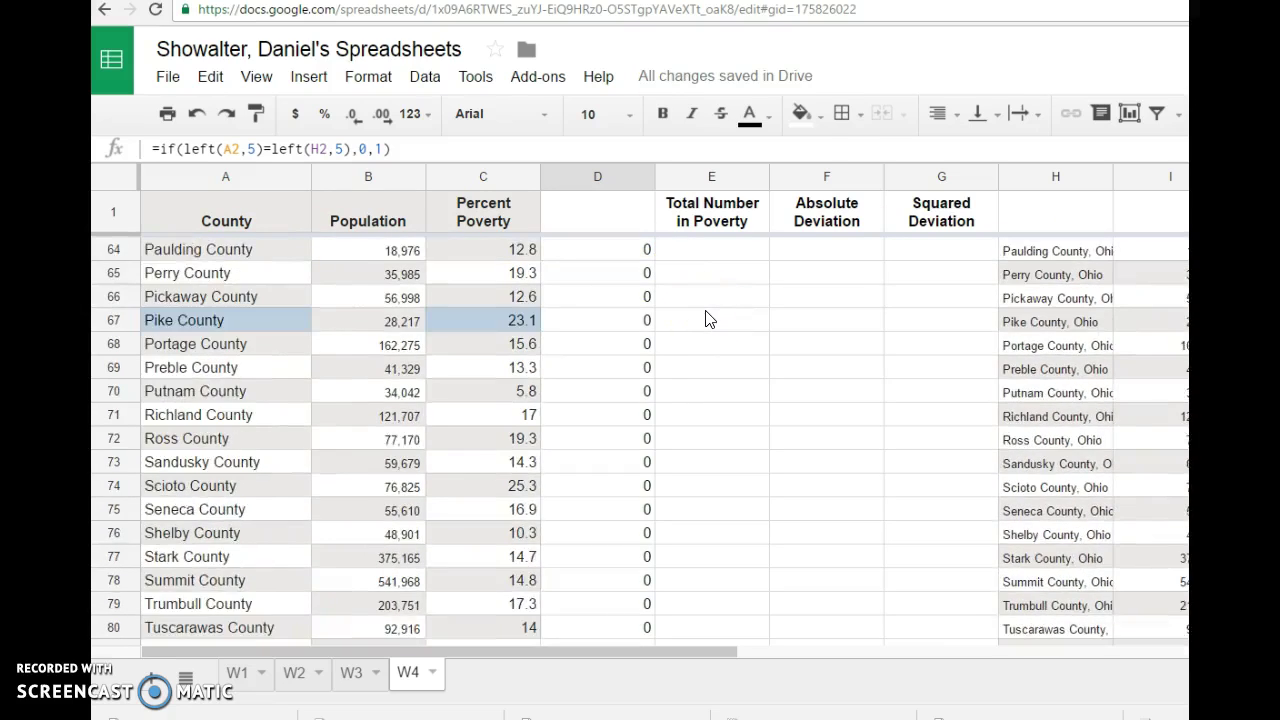
scroll(706, 318, "down", 5)
scroll(690, 390, "up", 6)
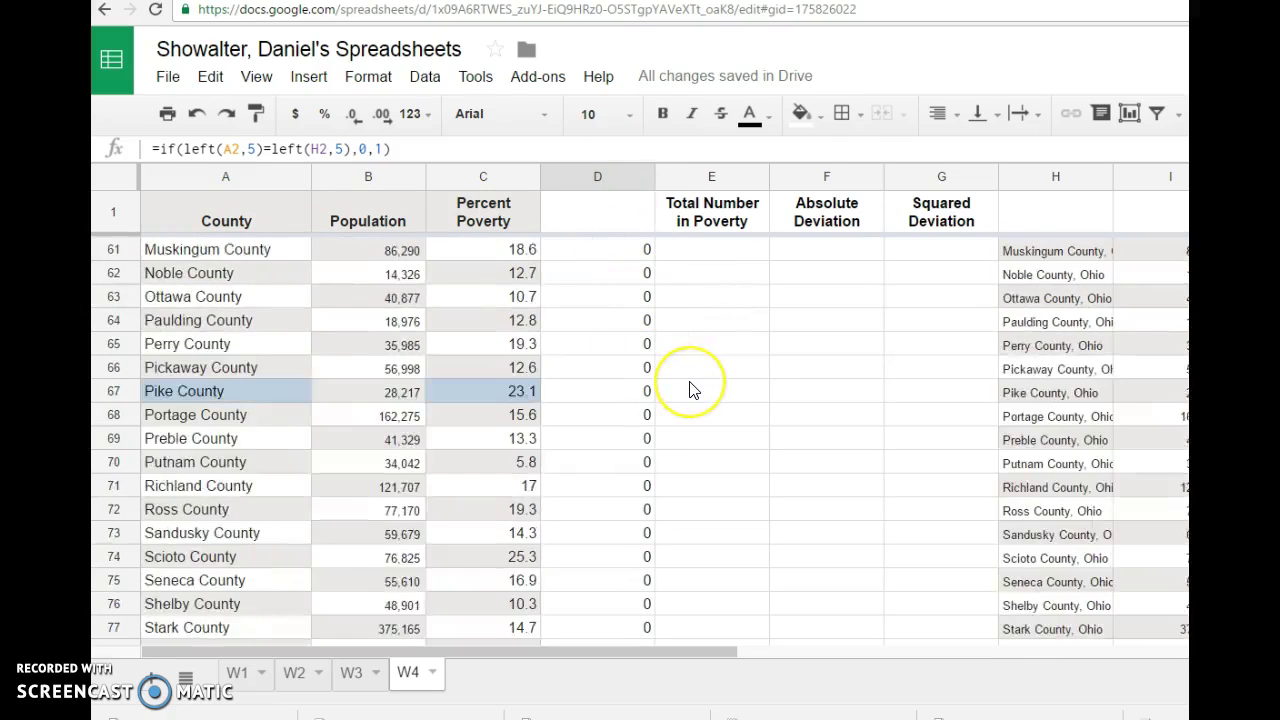
scroll(690, 390, "up", 15)
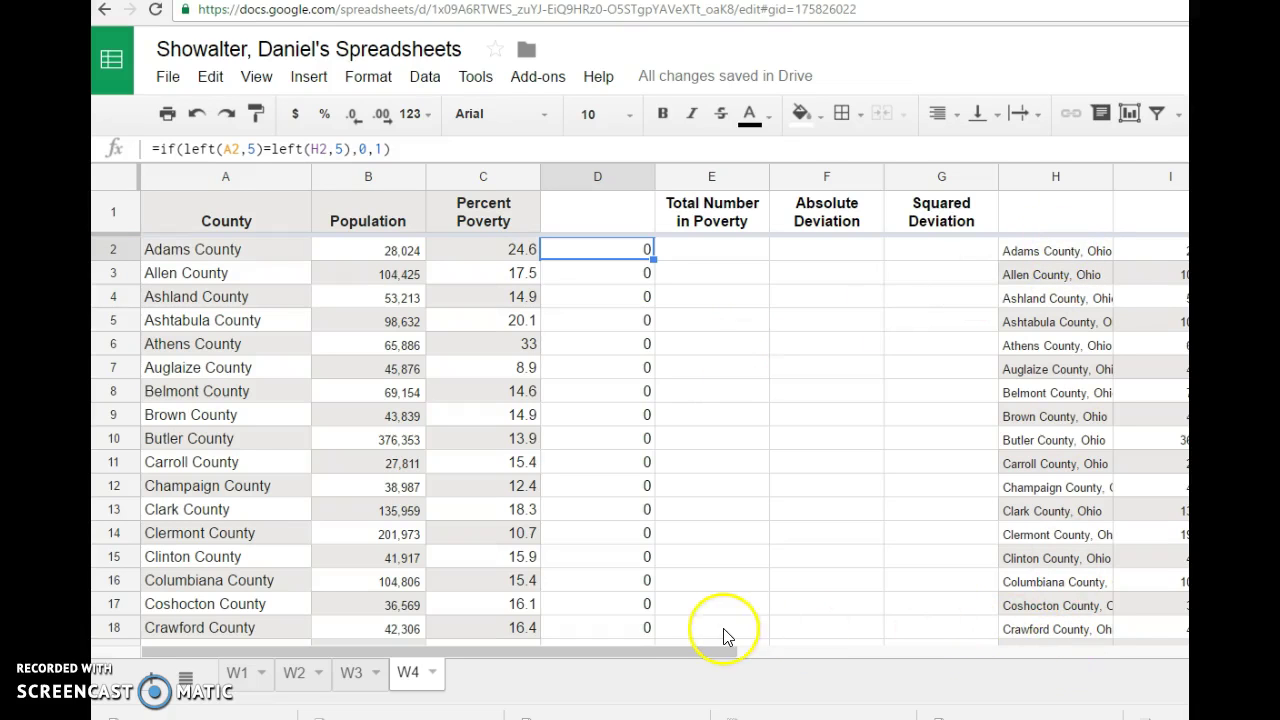
Check the 2015 estimates in column P of the census data against the Population column
left_click_drag(698, 654, 1125, 625)
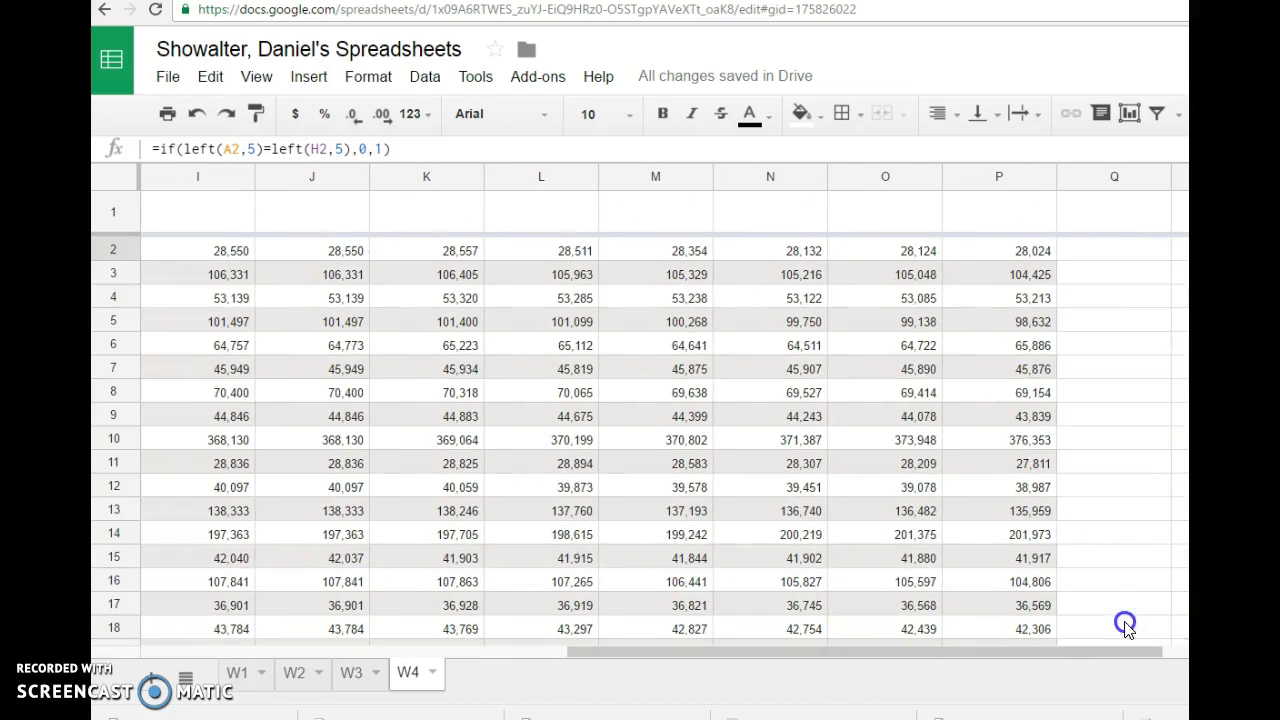
left_click(1014, 251)
left_click(1013, 438)
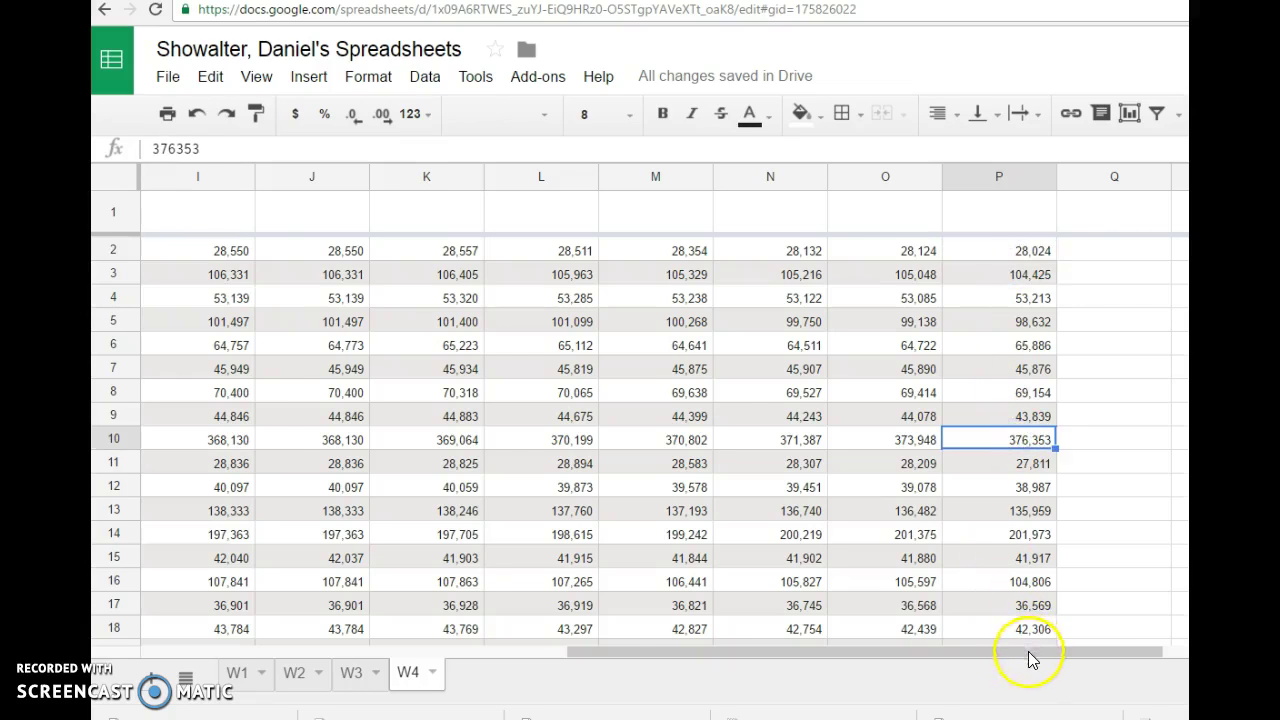
left_click_drag(1030, 651, 543, 637)
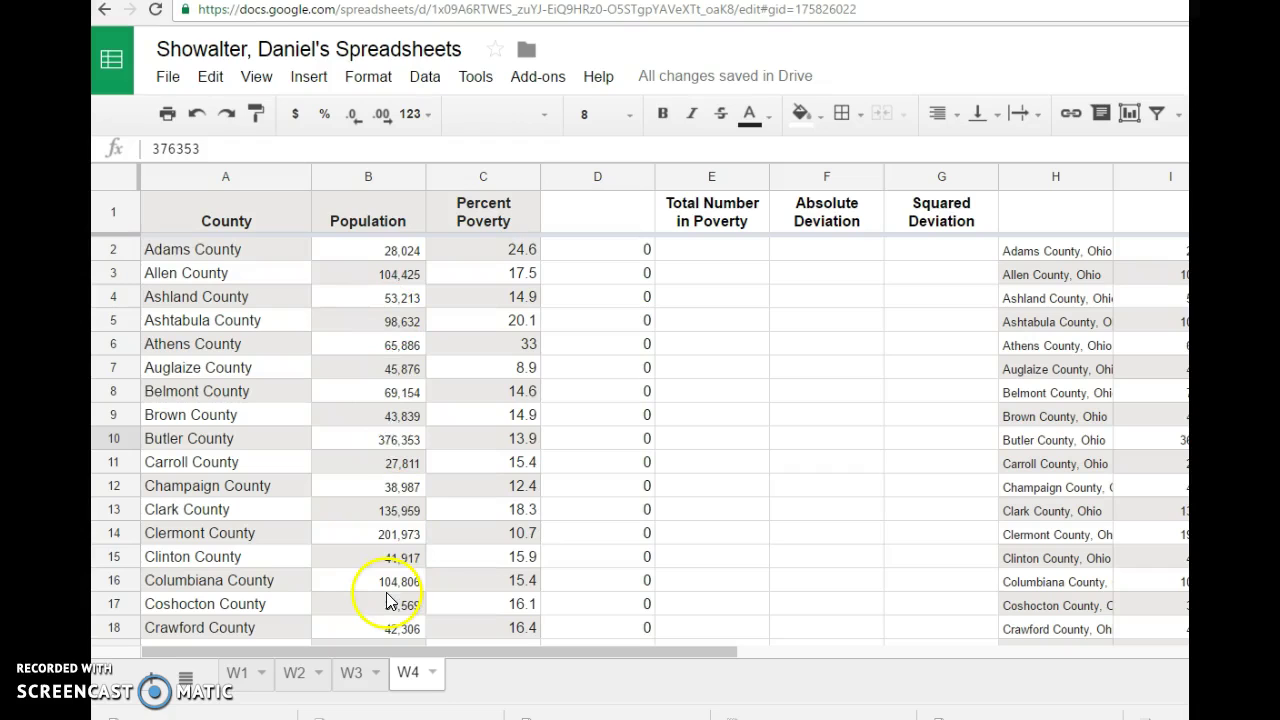
Delete the helper column D that holds the county name comparison formulas
left_click(607, 179)
right_click(605, 182)
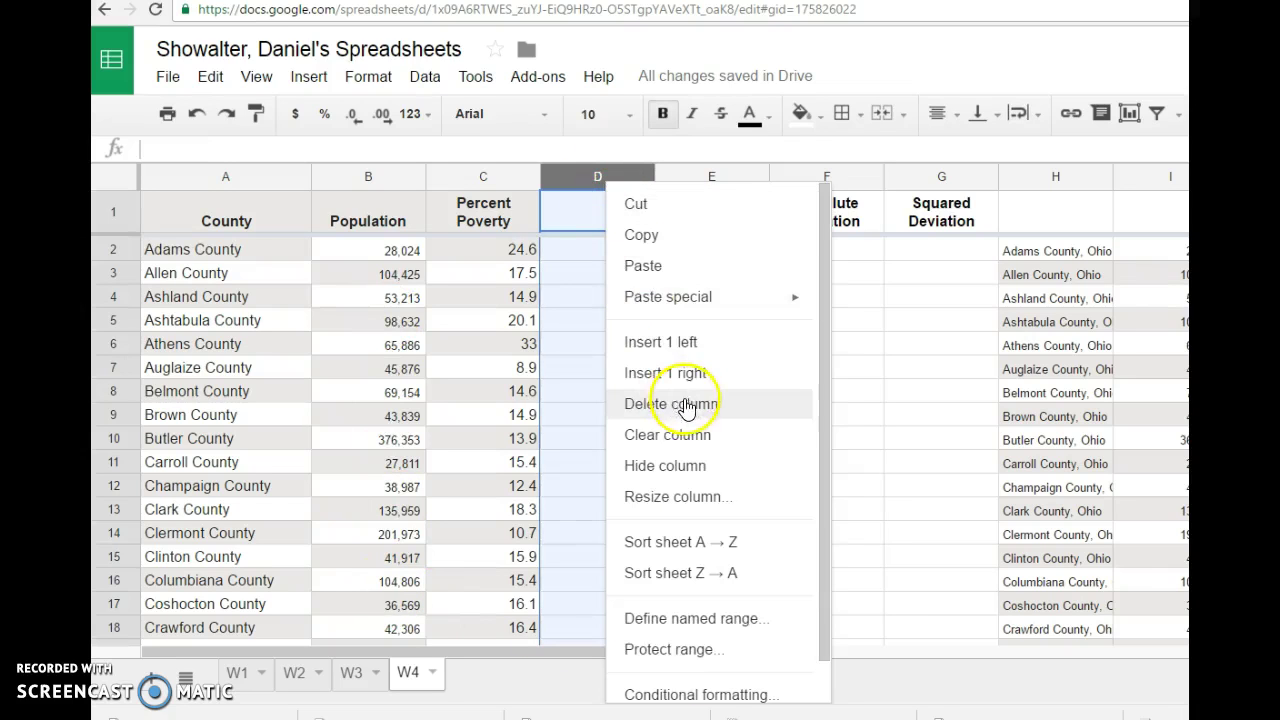
left_click(686, 403)
Delete columns G through O, which hold the pasted census county names and population estimates
left_click_drag(663, 649, 837, 654)
left_click(653, 175)
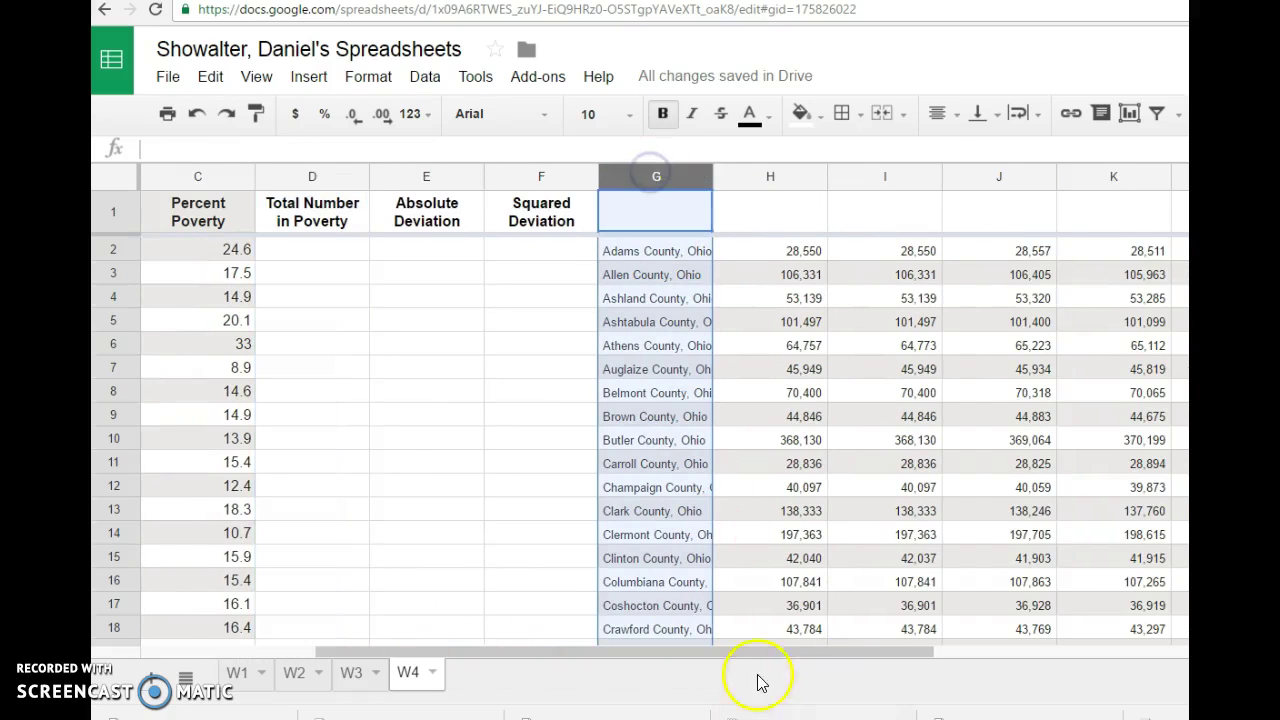
left_click_drag(760, 652, 1021, 651)
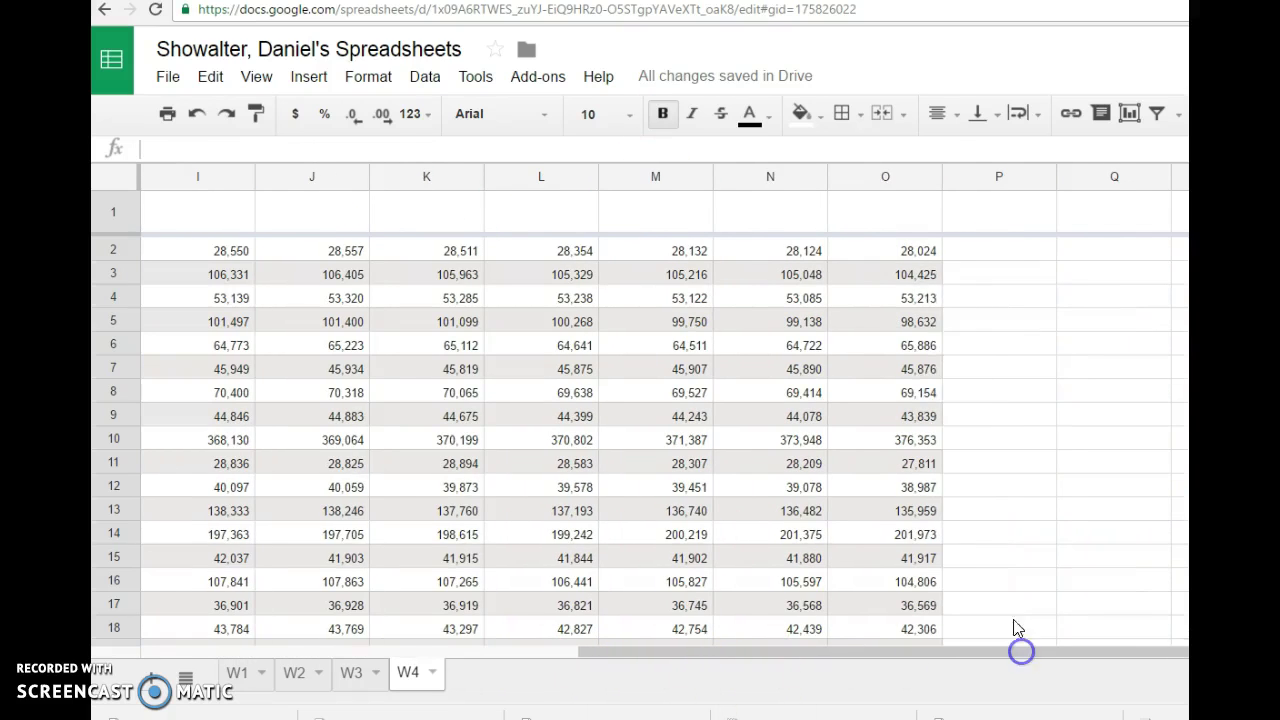
left_click(892, 185, "shift")
right_click(890, 180)
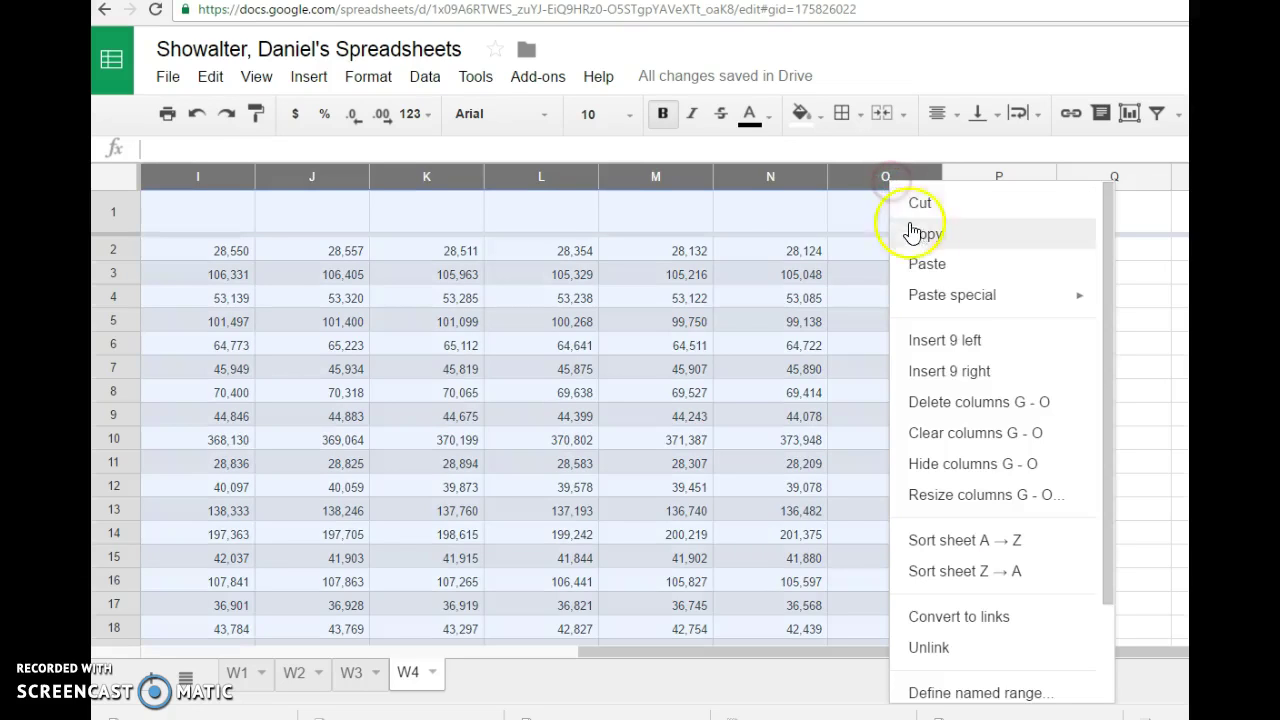
left_click(963, 404)
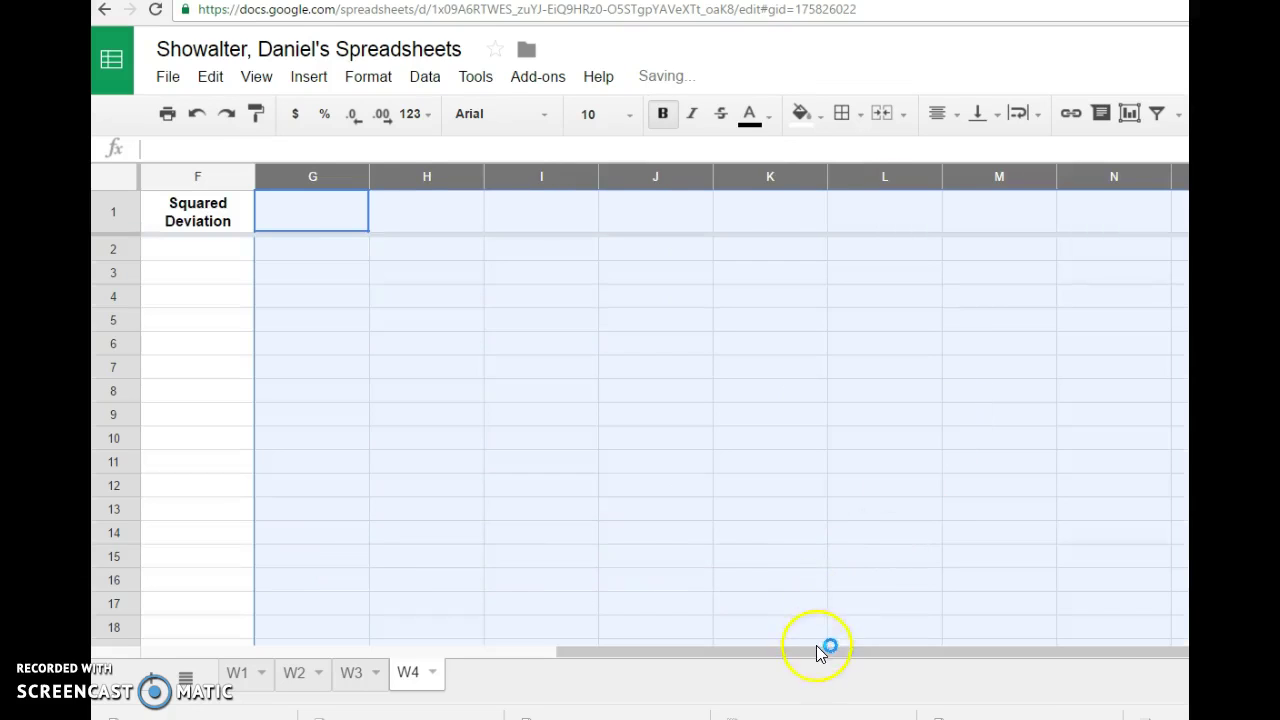
left_click_drag(823, 652, 275, 645)
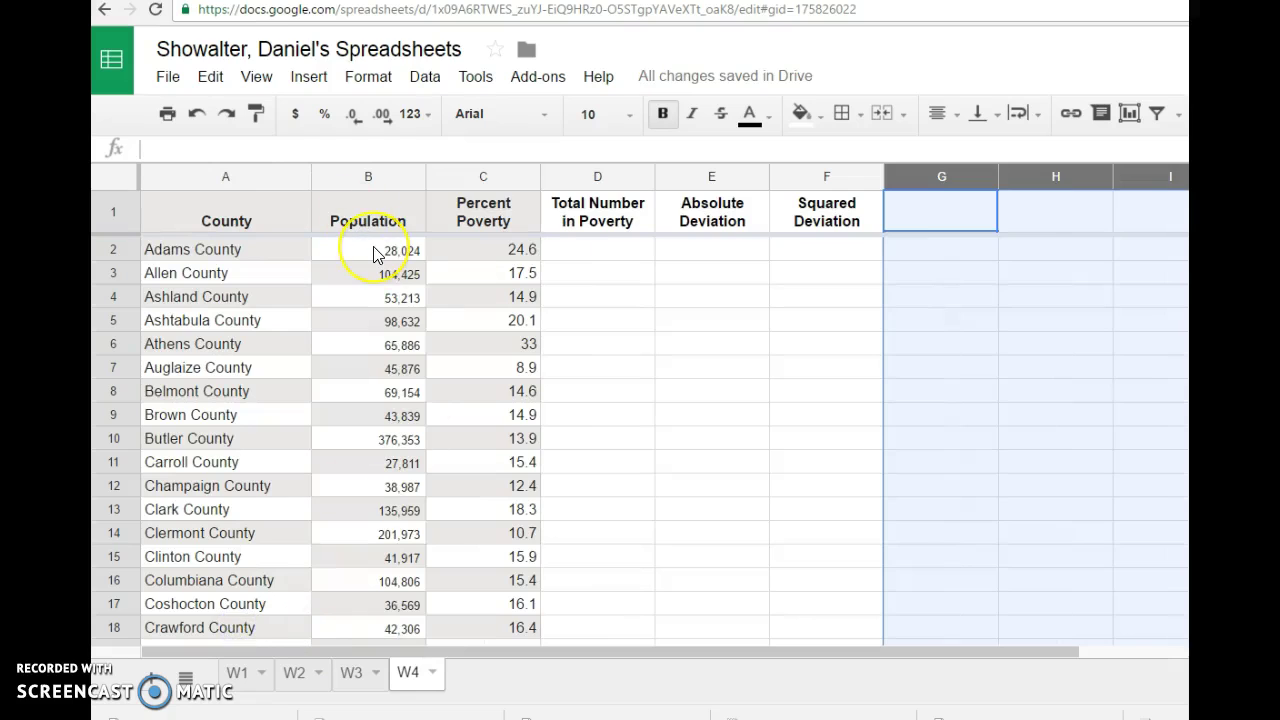
Enter the formula =B2*C2 in D2 to multiply Adams County's population by its percent poverty
left_click(586, 252)
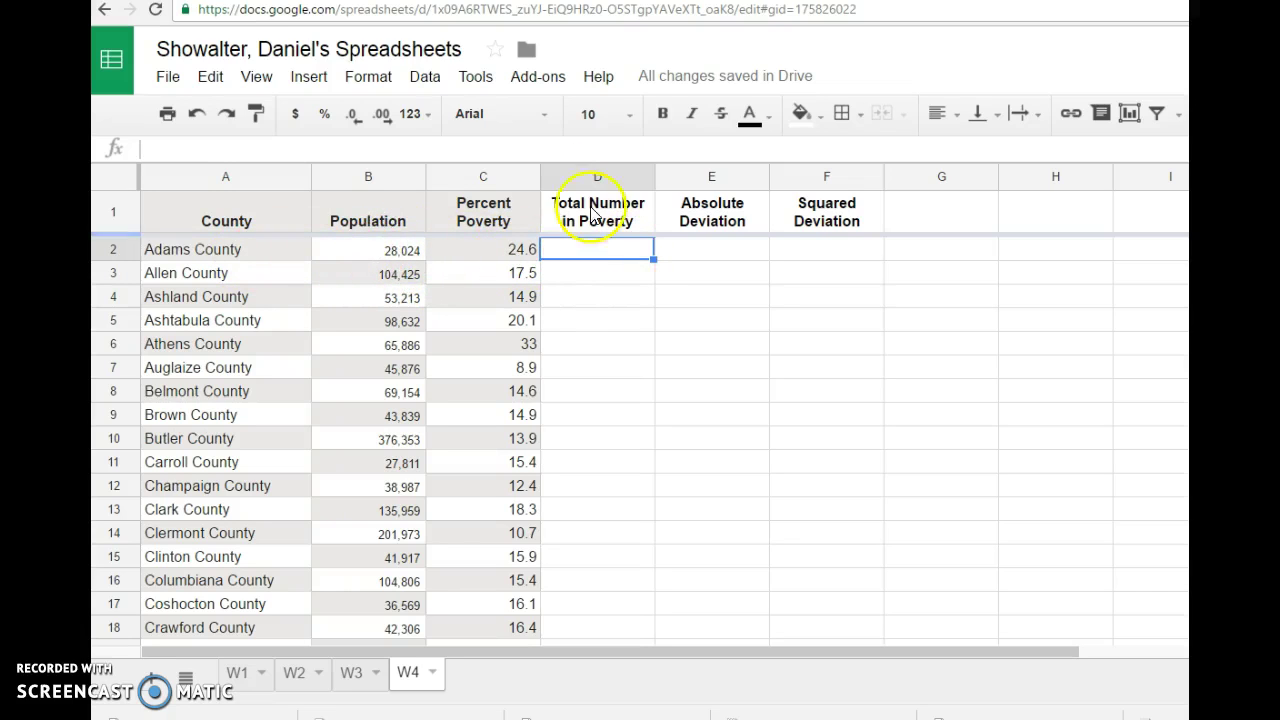
left_click(530, 150)
type("=")
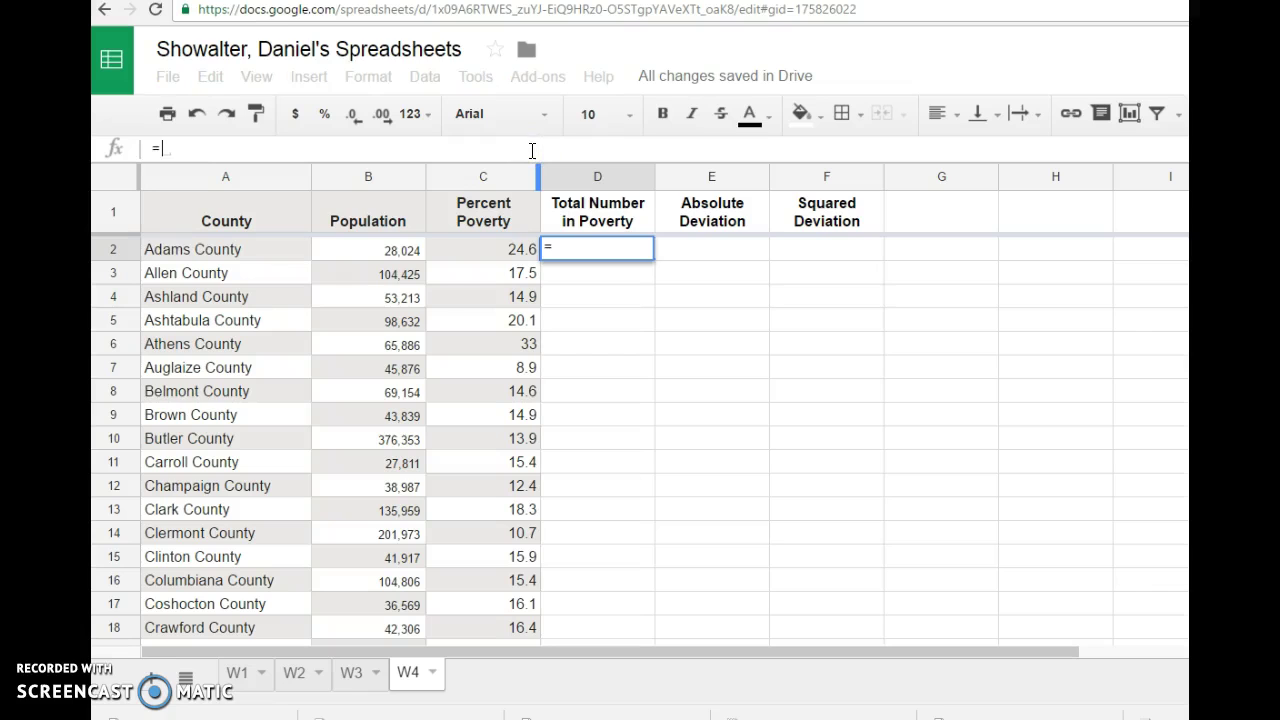
left_click(376, 250)
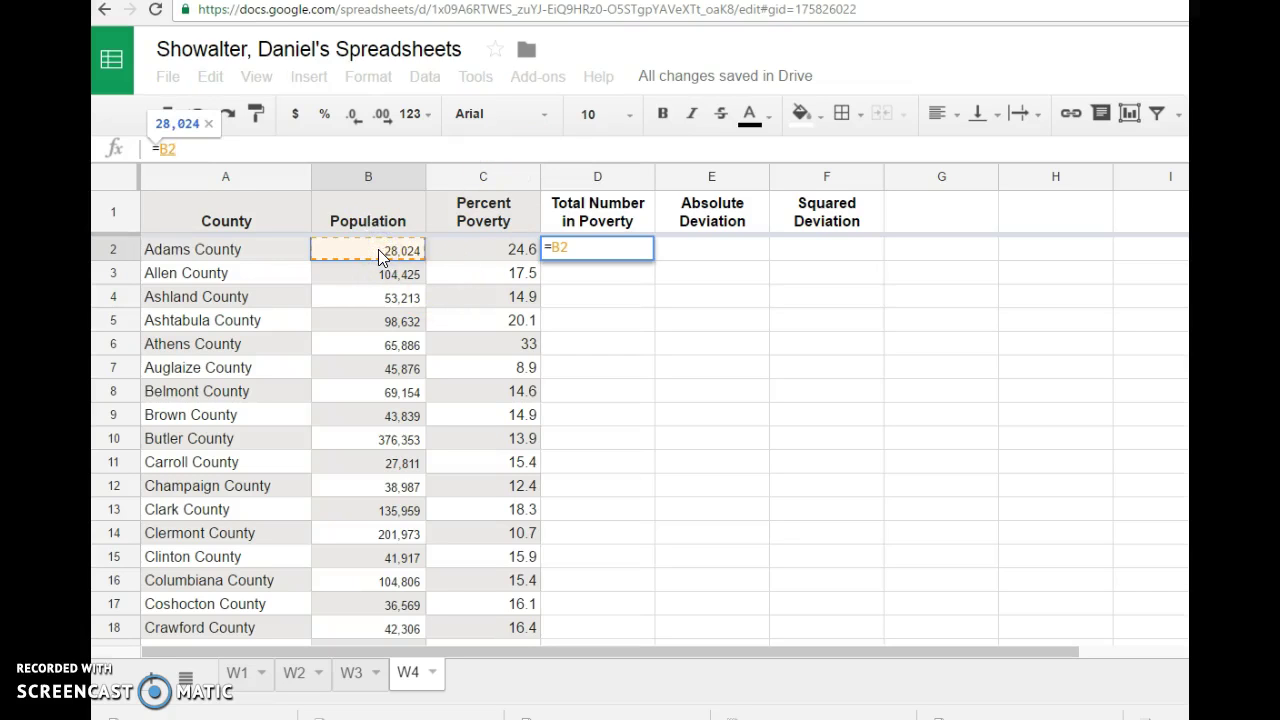
type("*")
left_click(487, 251)
key("Return")
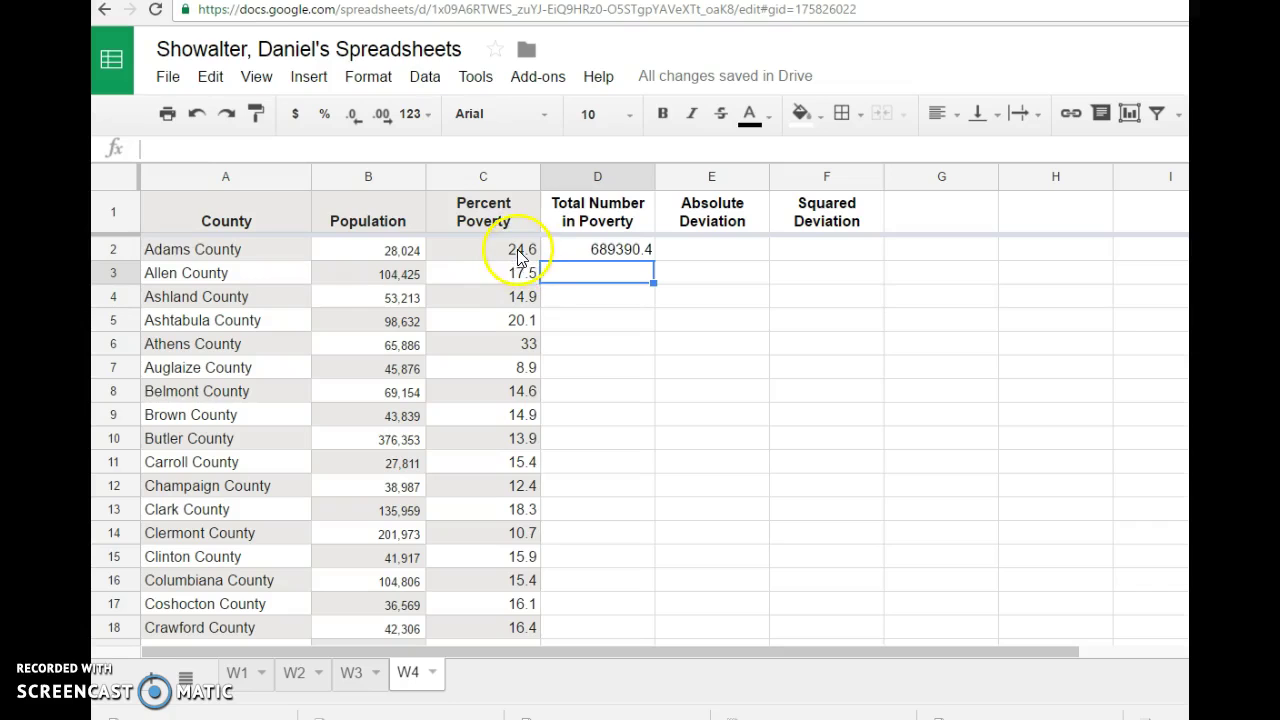
Change the D2 formula to =(B2*C2)/100 and fill it down the Total Number in Poverty column for all counties
left_click(578, 251)
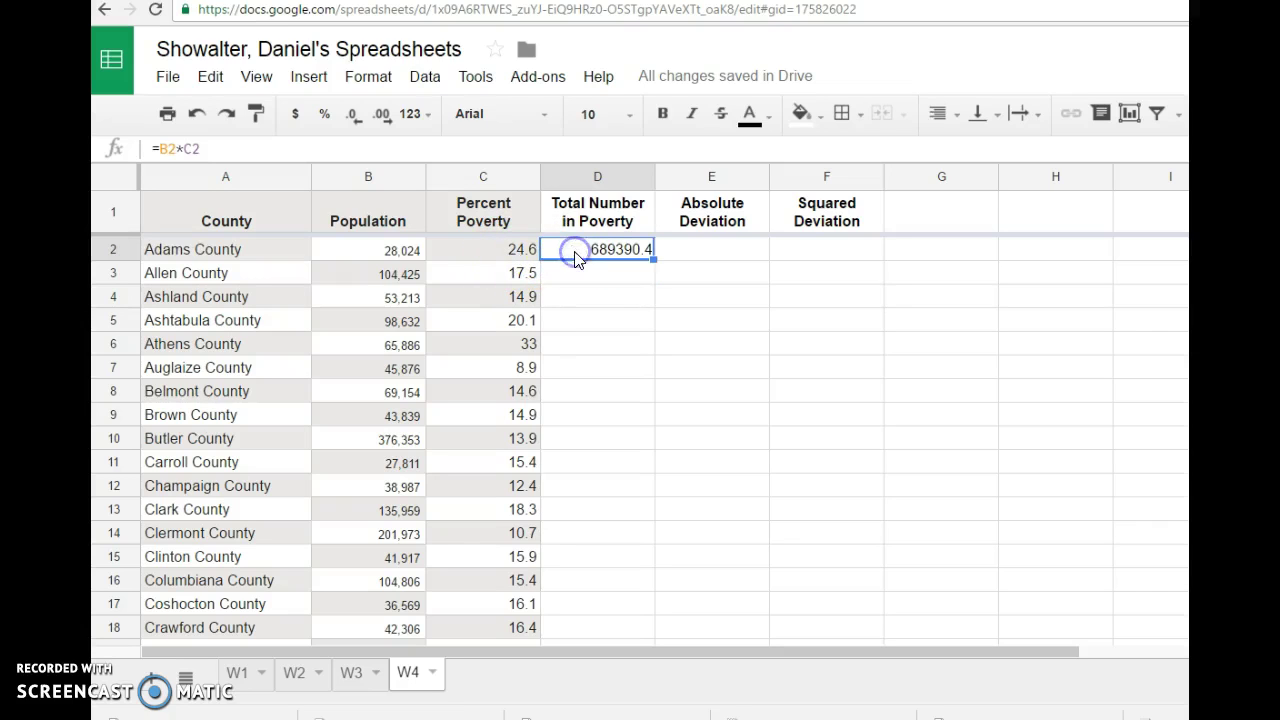
left_click(157, 147)
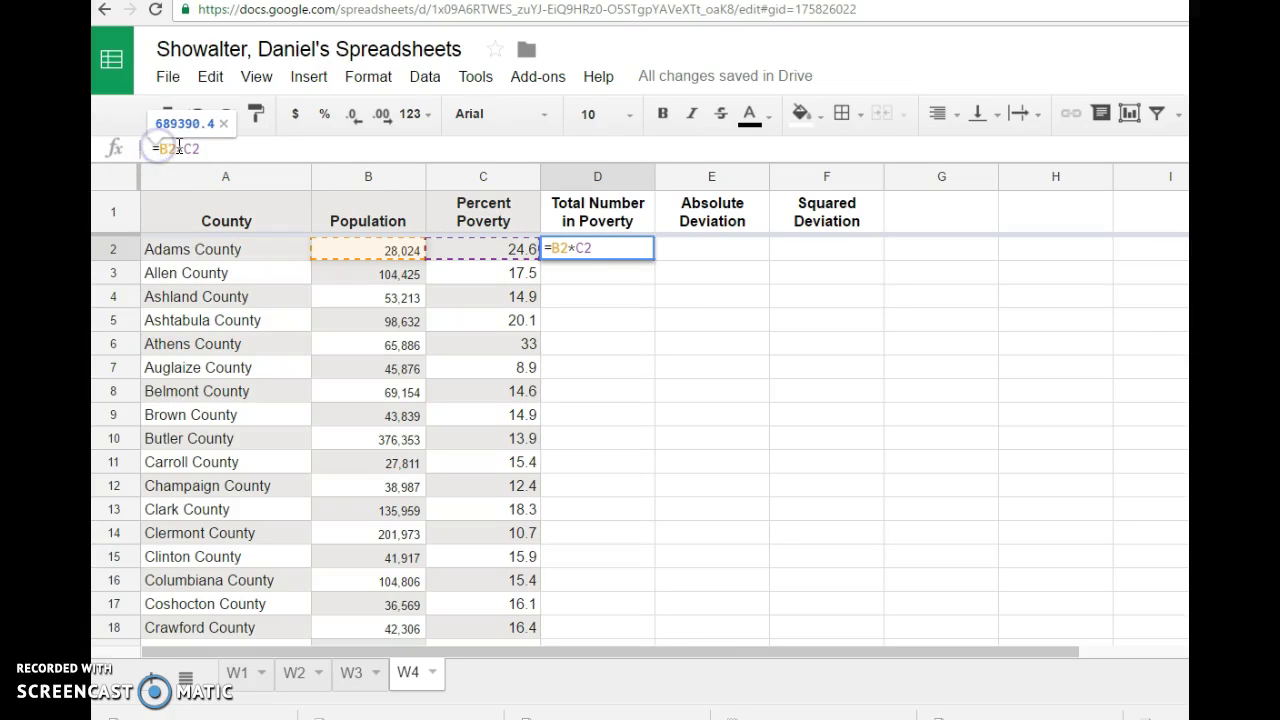
left_click(231, 148)
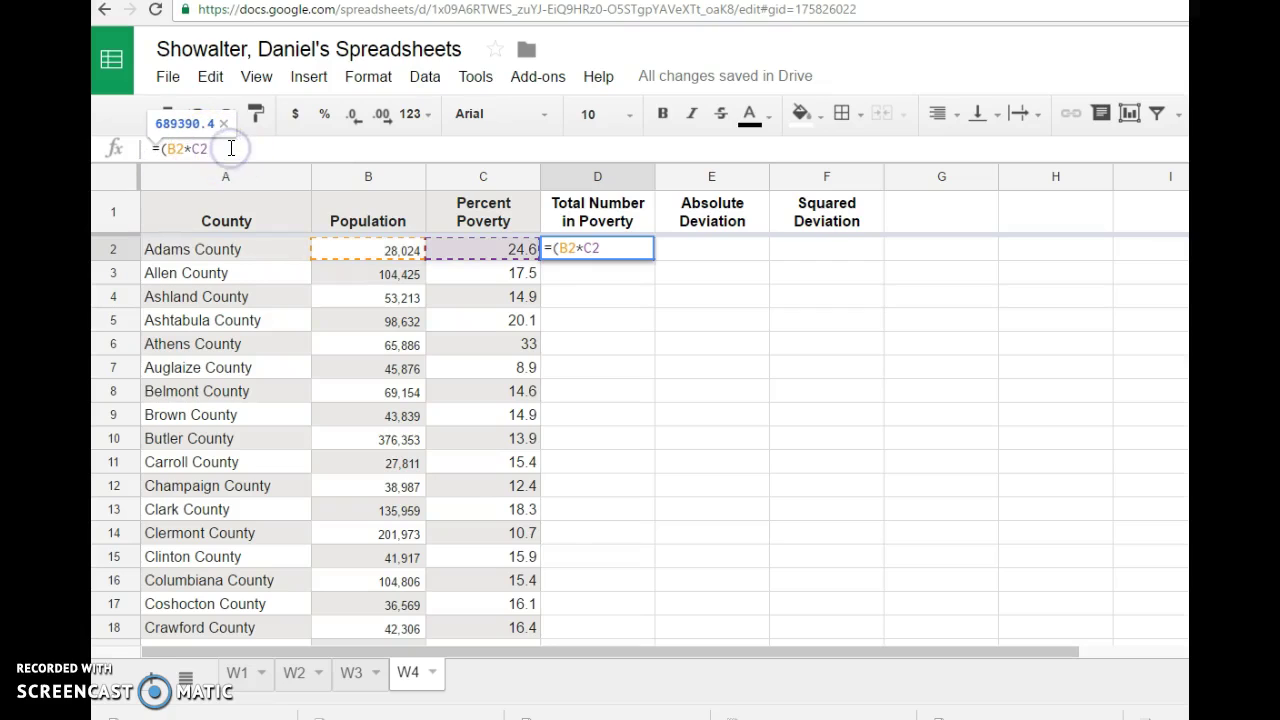
type("/100")
key("Return")
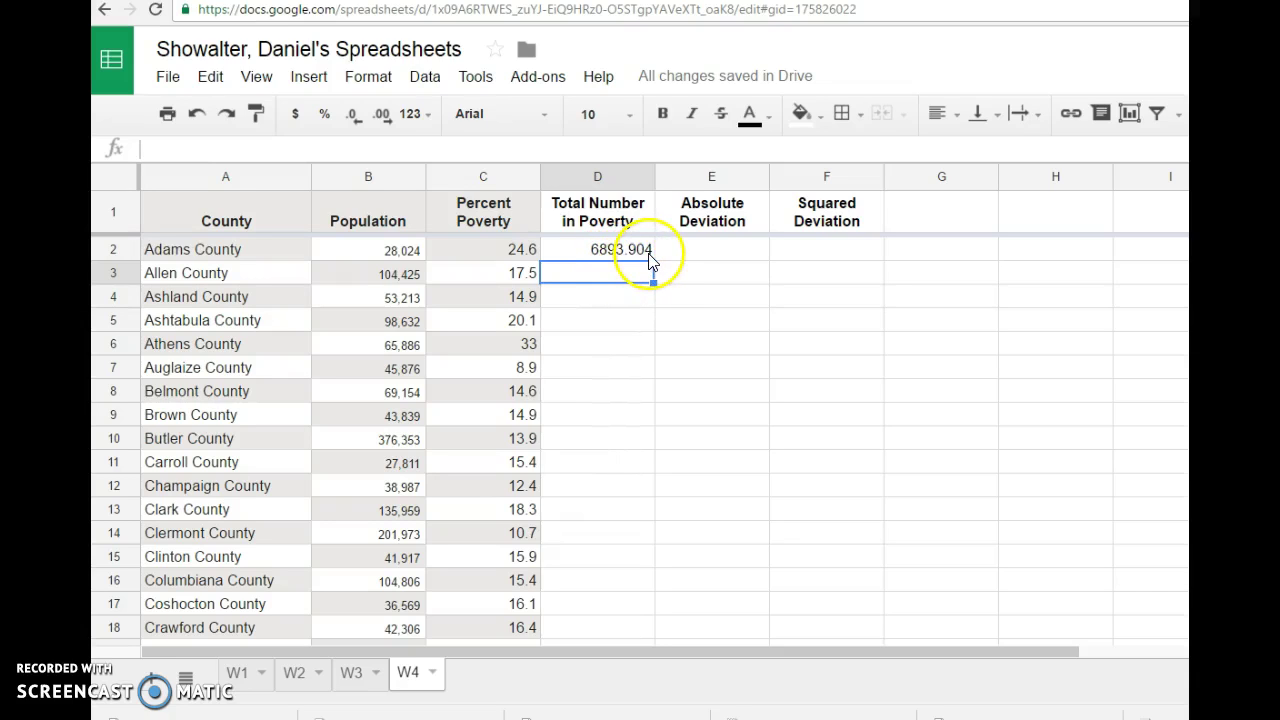
left_click(645, 252)
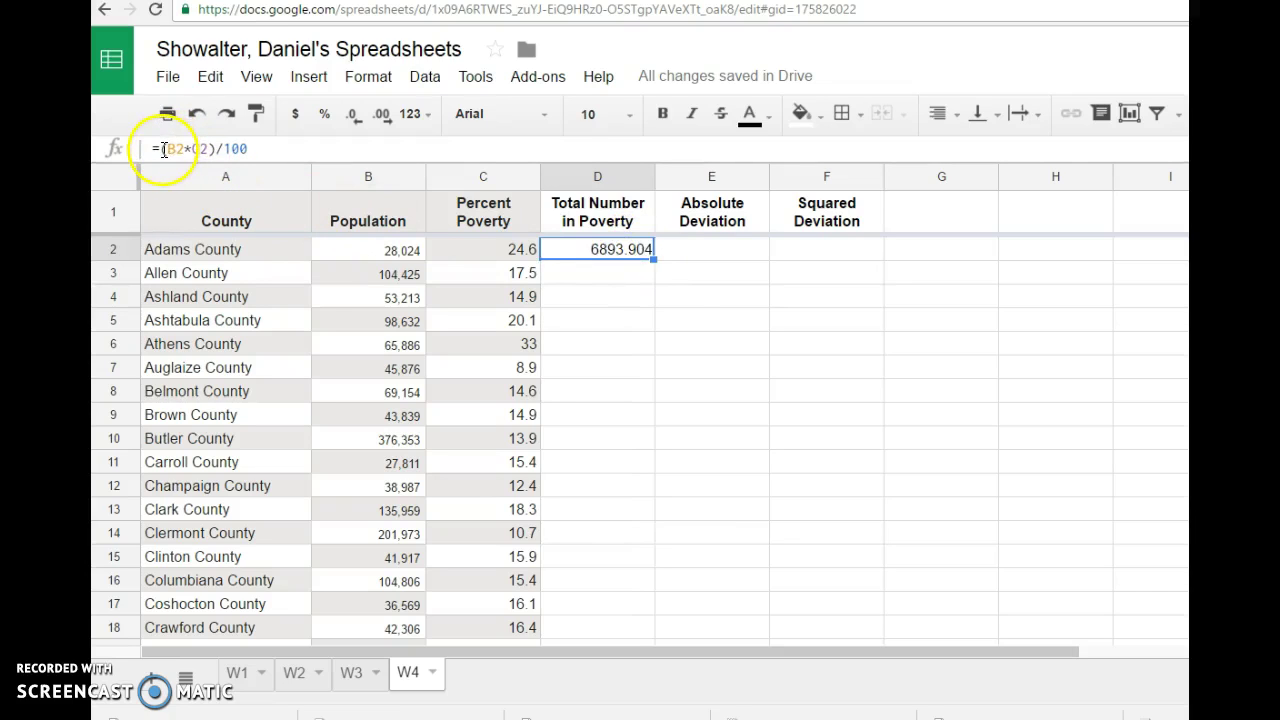
double_click(655, 261)
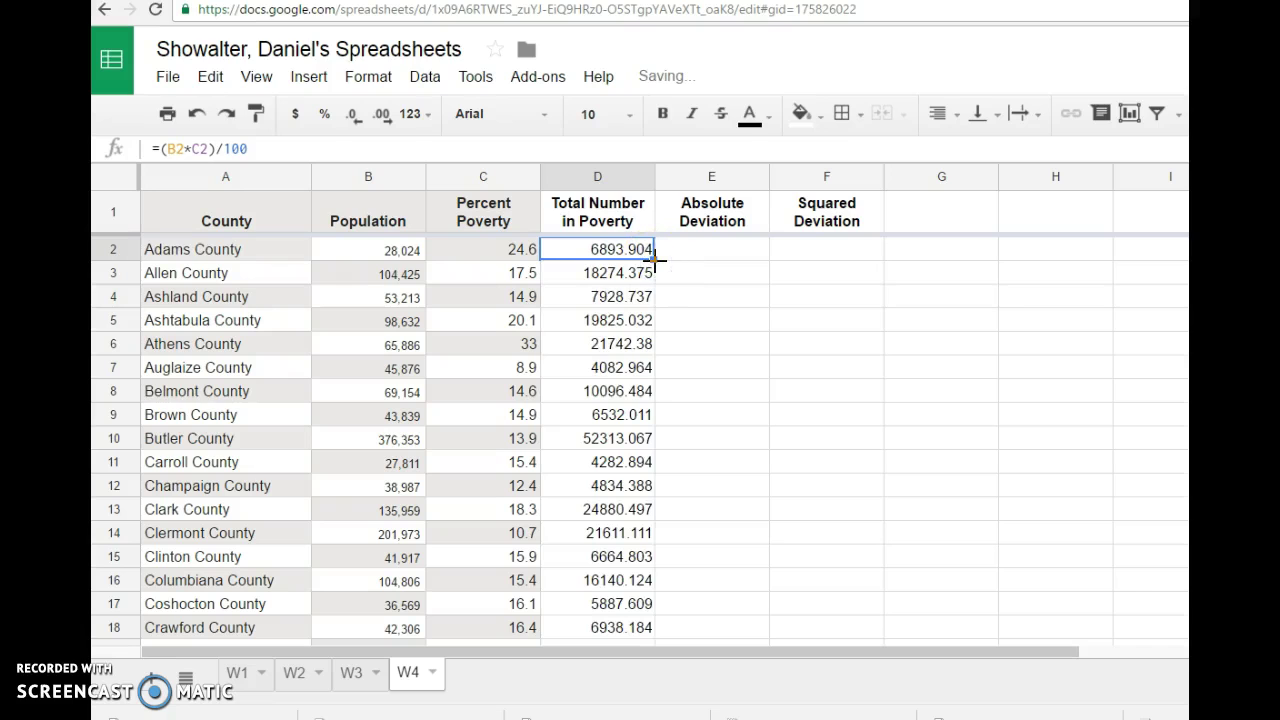
Apply the Number format to the Total Number in Poverty column and replace it with the whole-number format 0
left_click(597, 178)
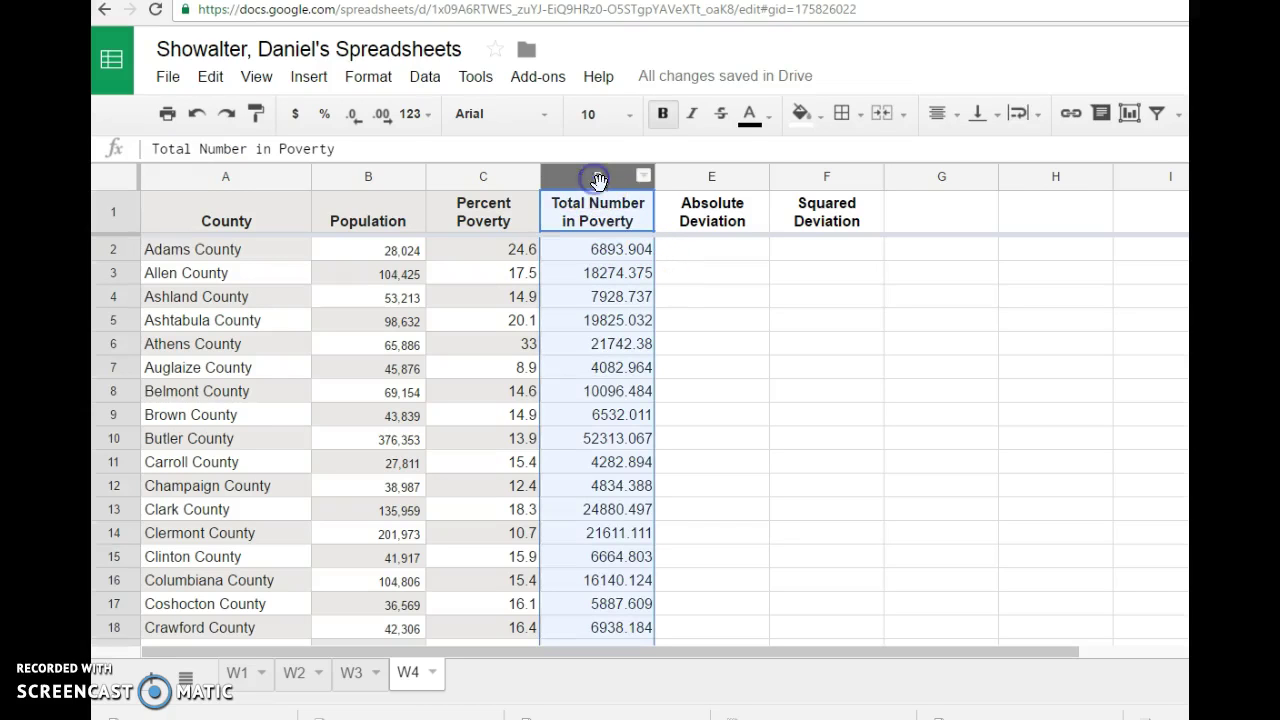
left_click(362, 78)
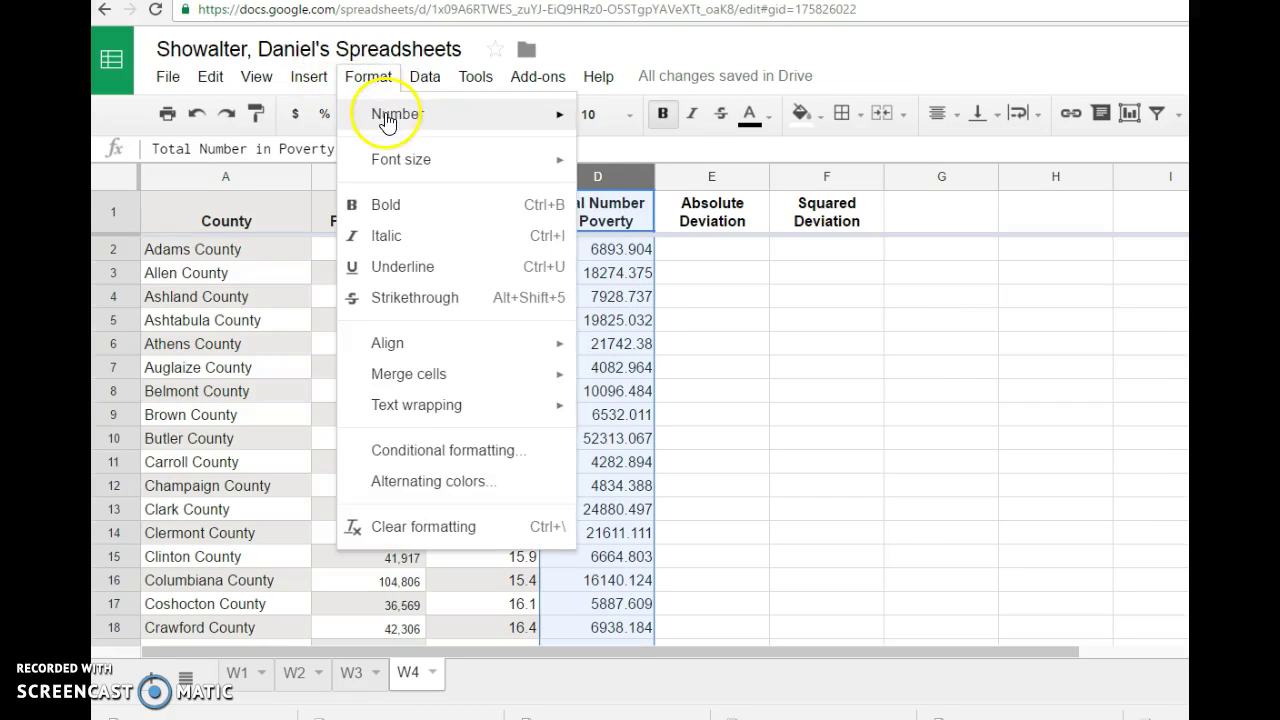
mouse_move(394, 114)
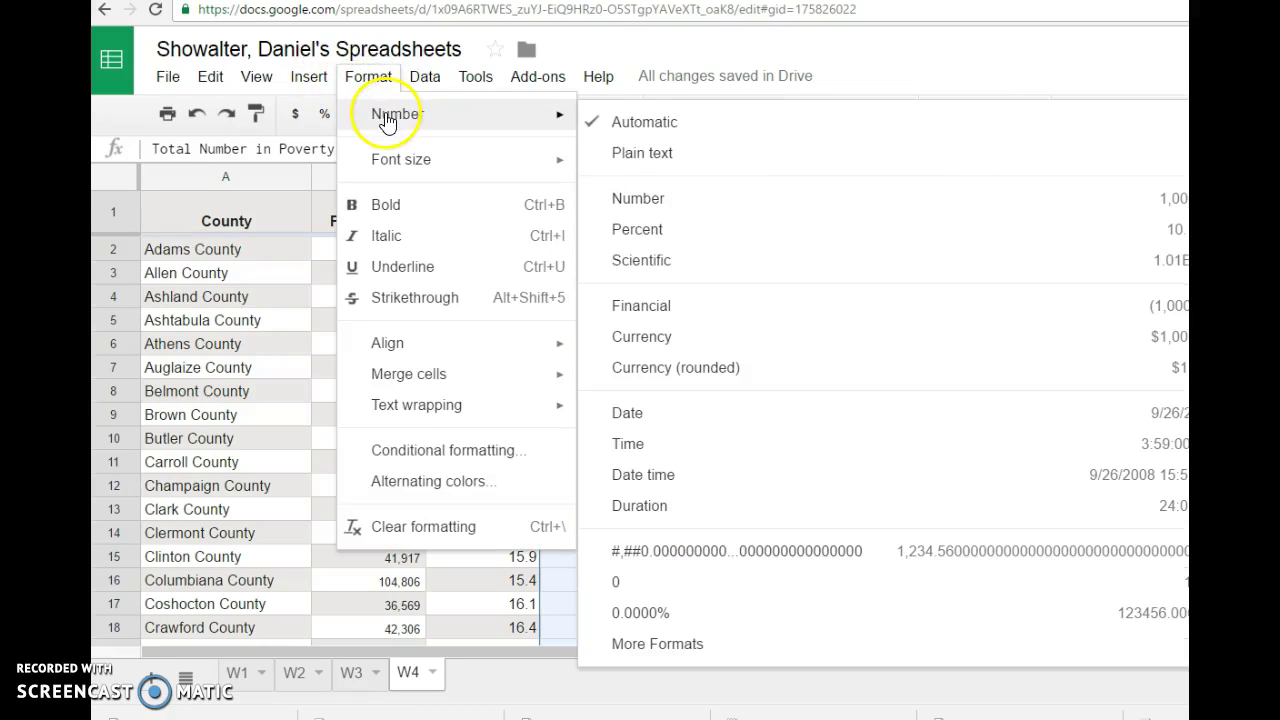
left_click(680, 199)
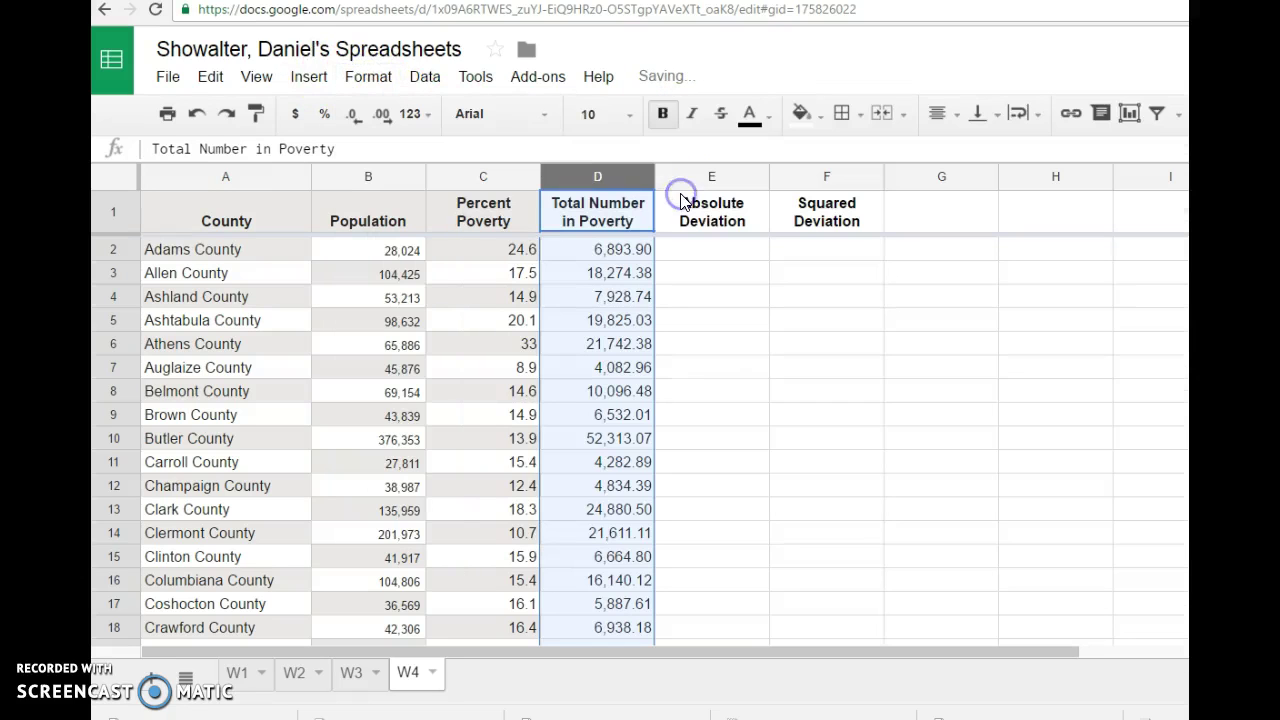
left_click(354, 76)
mouse_move(412, 120)
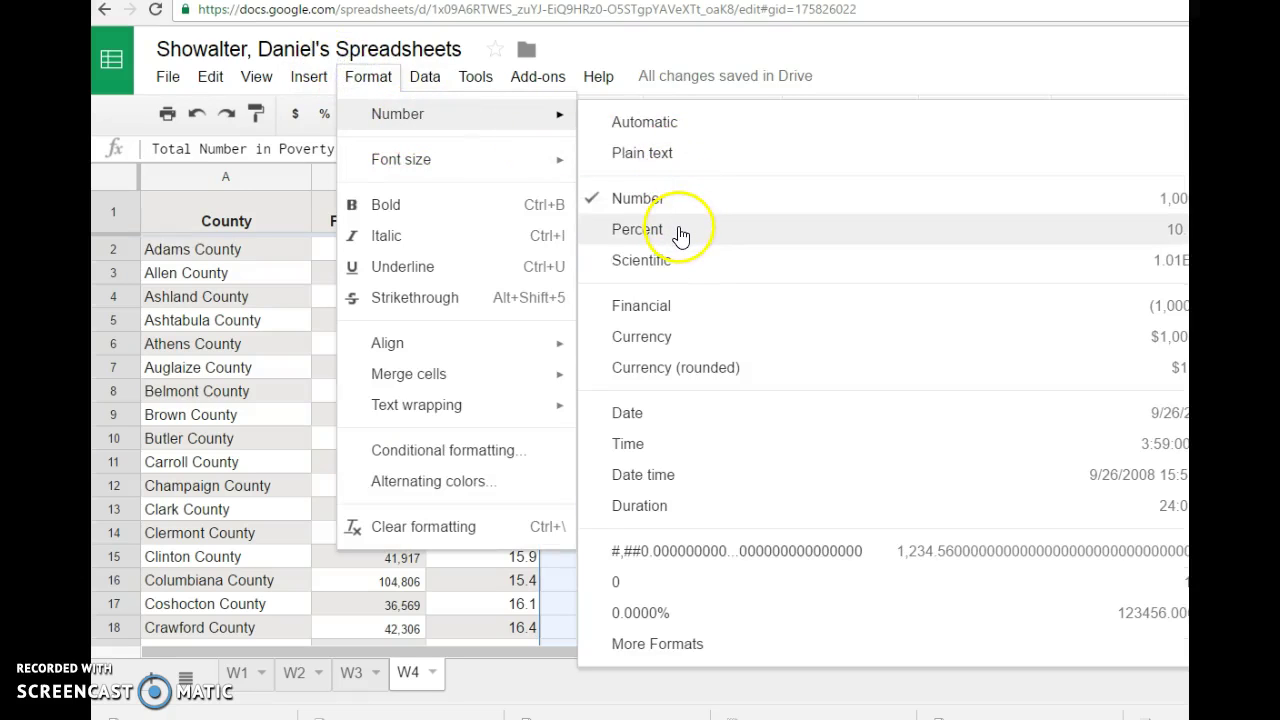
left_click(697, 585)
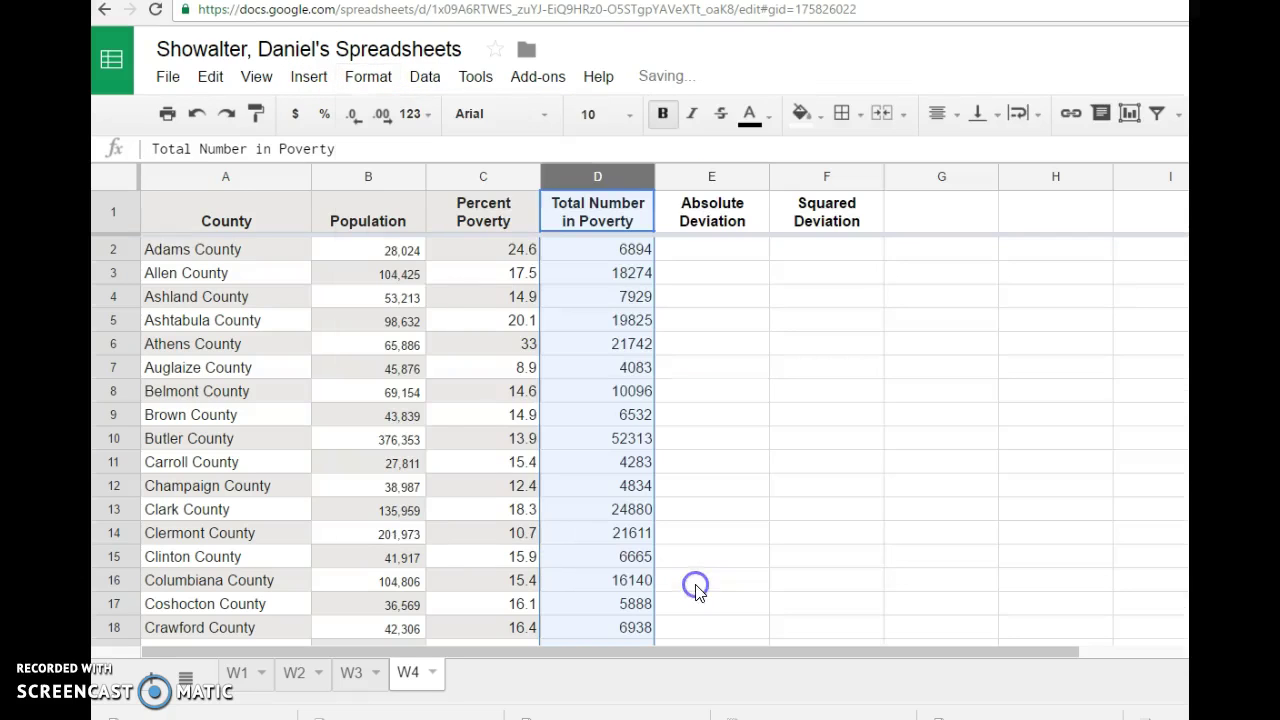
Review the poverty formulas in D4 and D2 along with Adams County's percent poverty in C2
left_click(592, 300)
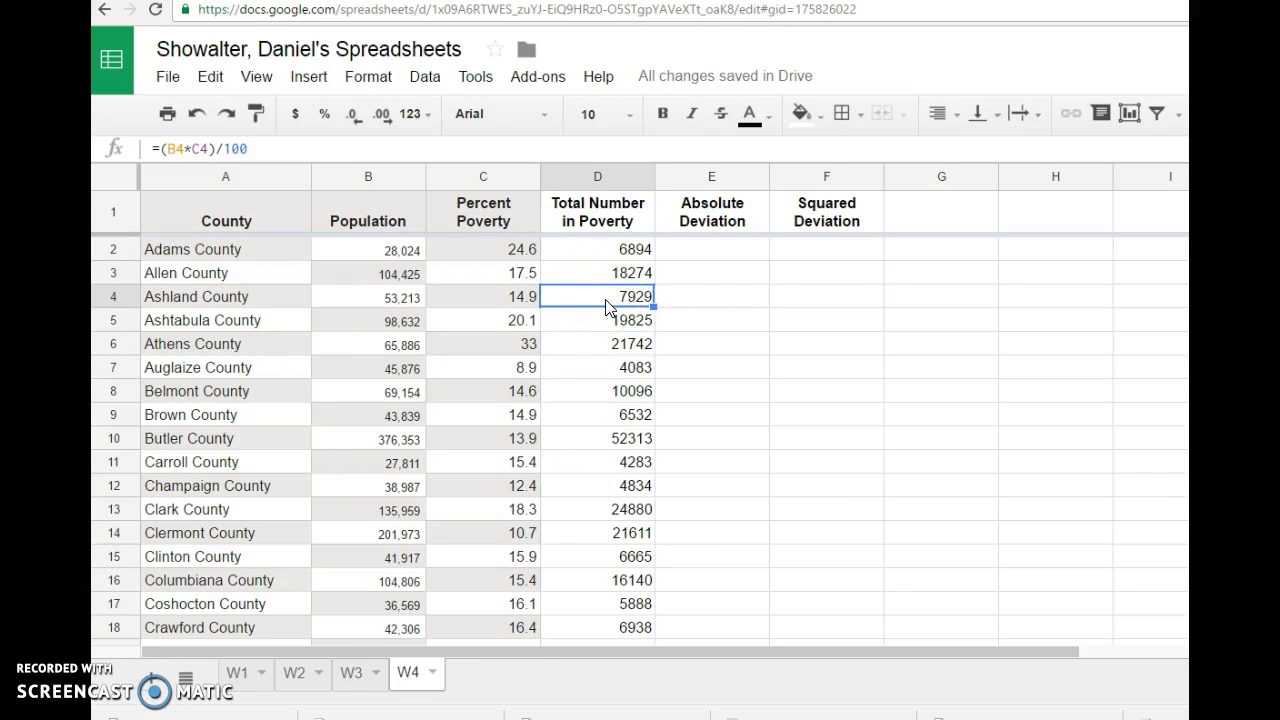
left_click(523, 253)
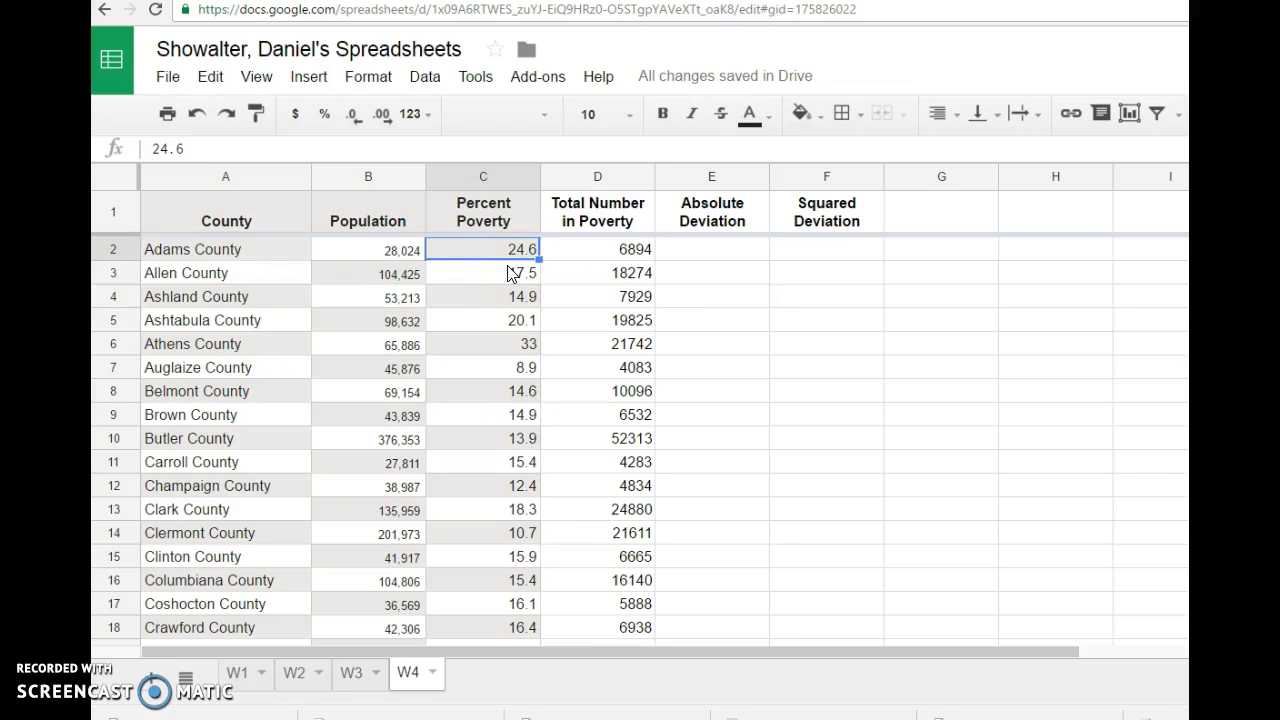
left_click(636, 251)
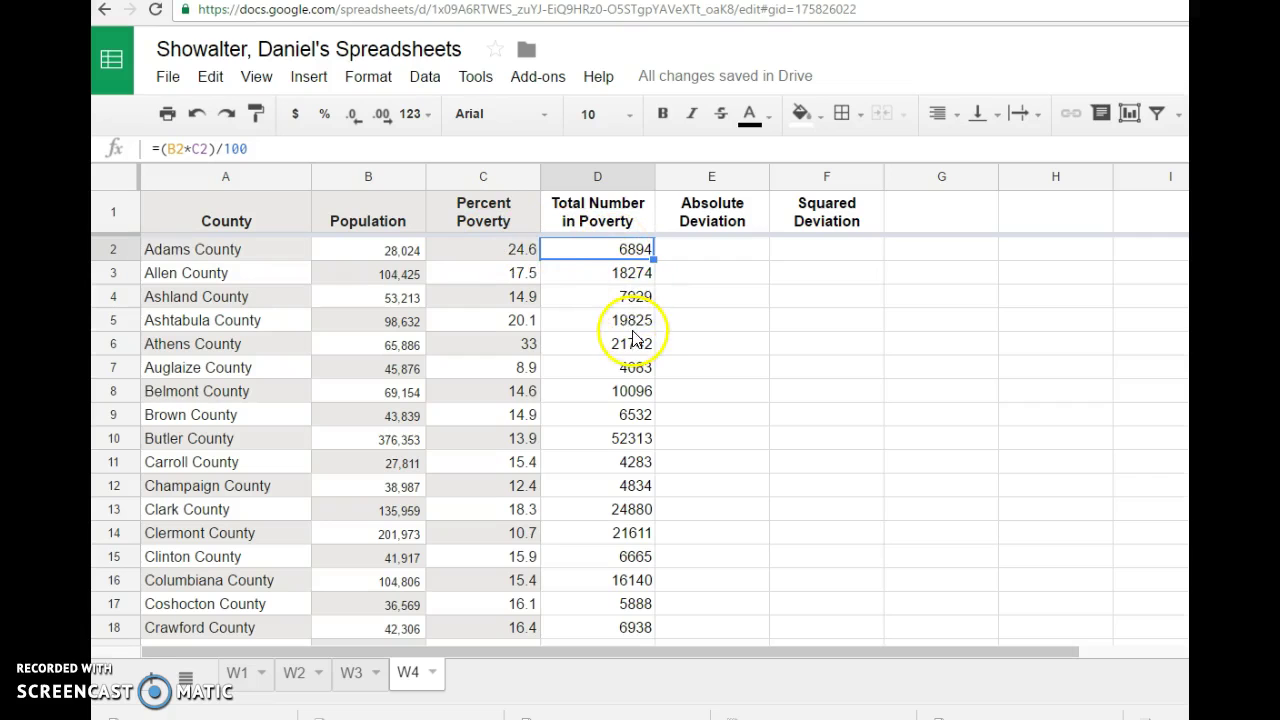
Total the Population column in the Sum row by entering =sum(B2:B89) in B90
scroll(633, 340, "down", 20)
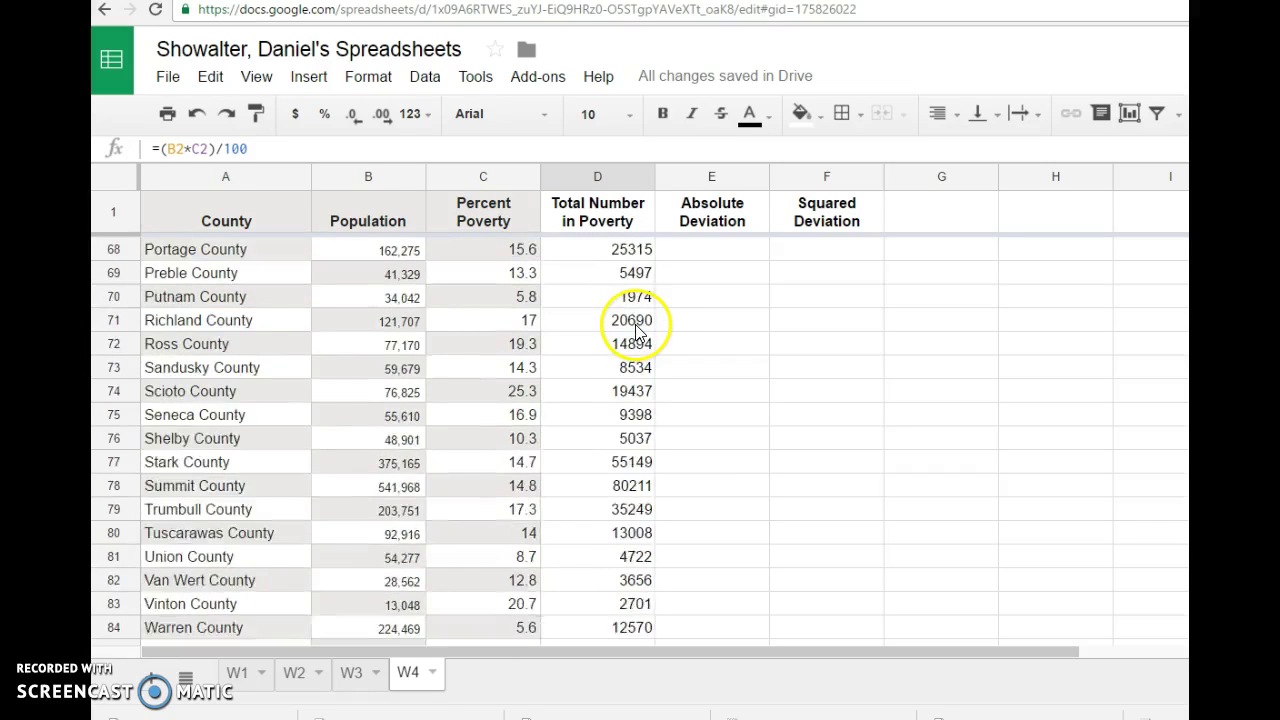
left_click(359, 441)
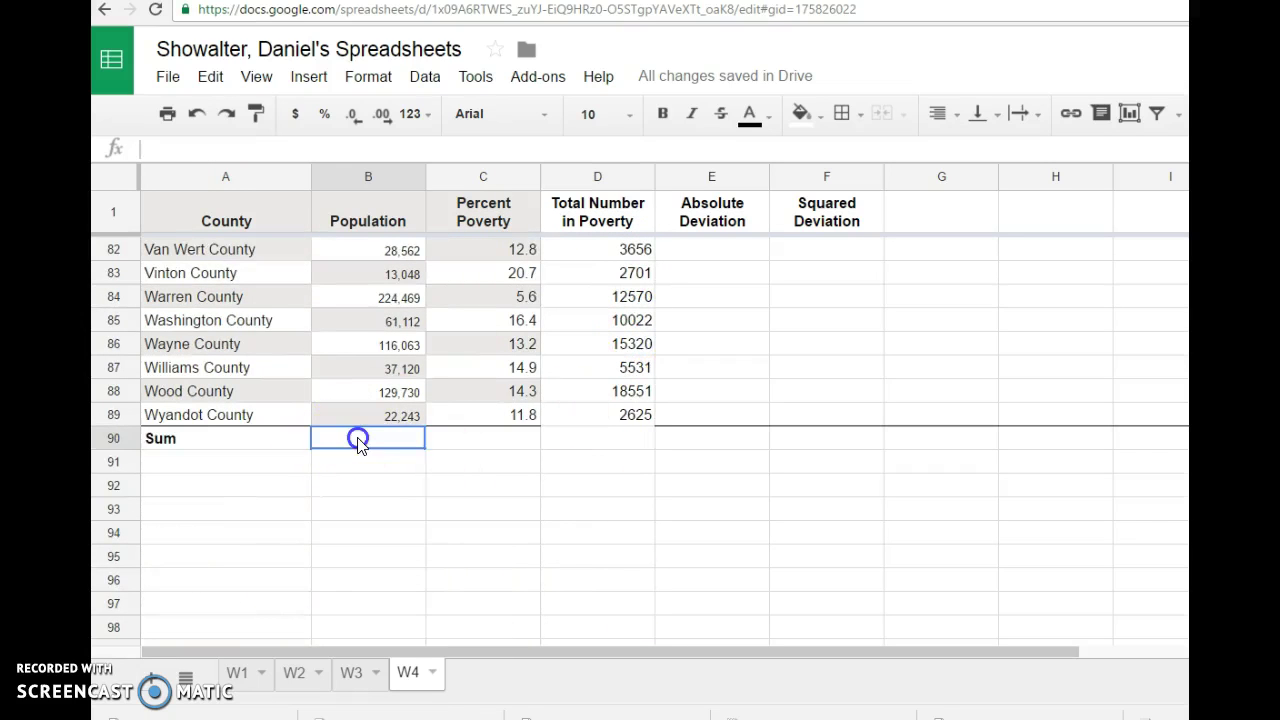
type("=sum(")
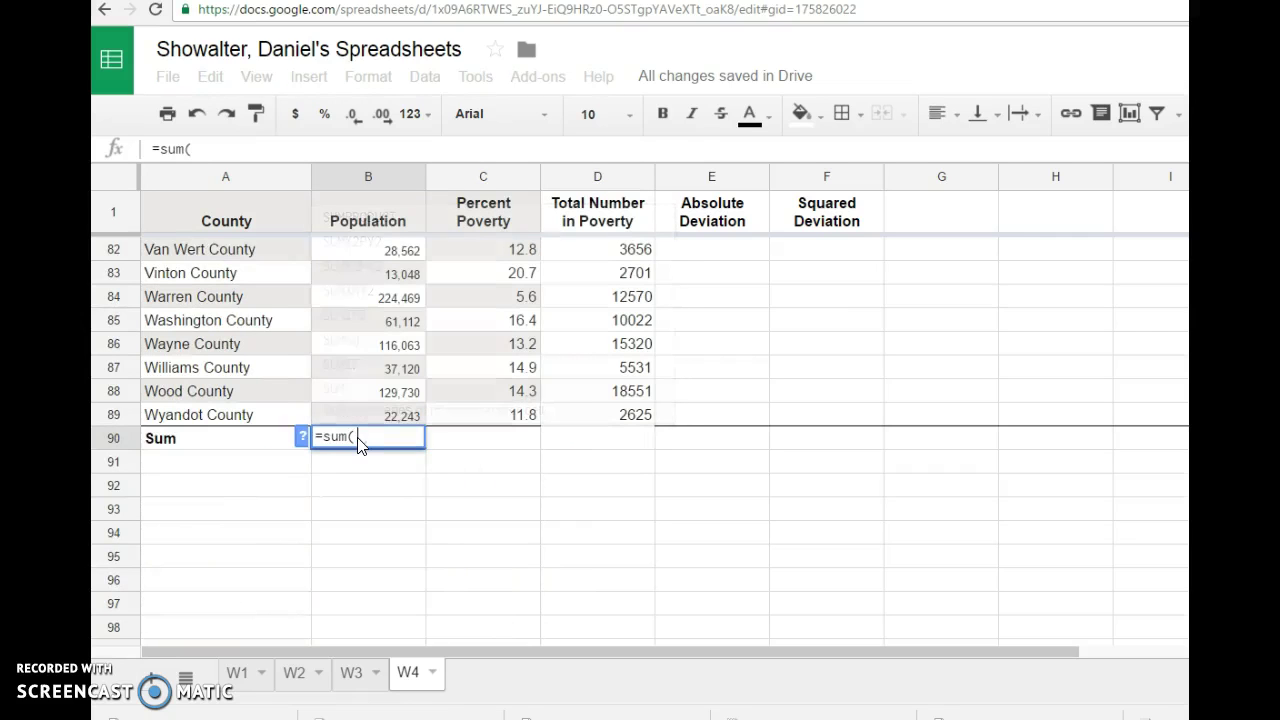
left_click(366, 414)
scroll(365, 402, "up", 18)
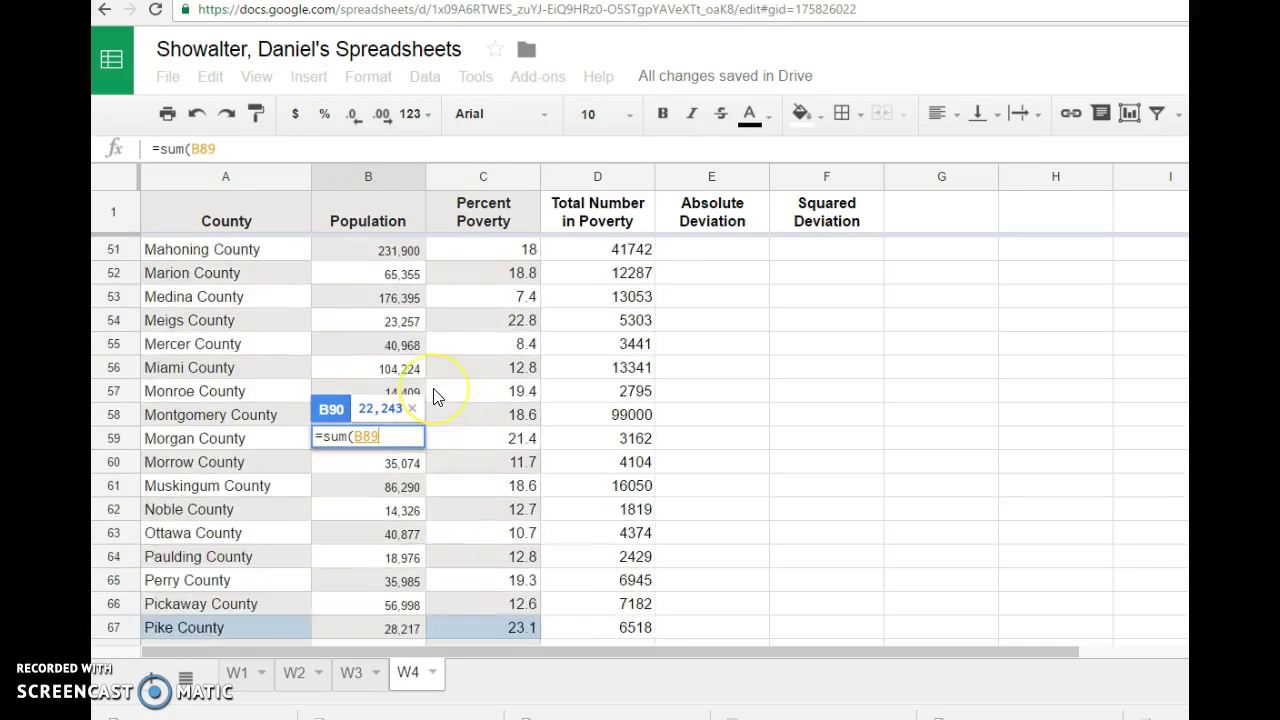
scroll(435, 397, "up", 3)
left_click(402, 249, "shift")
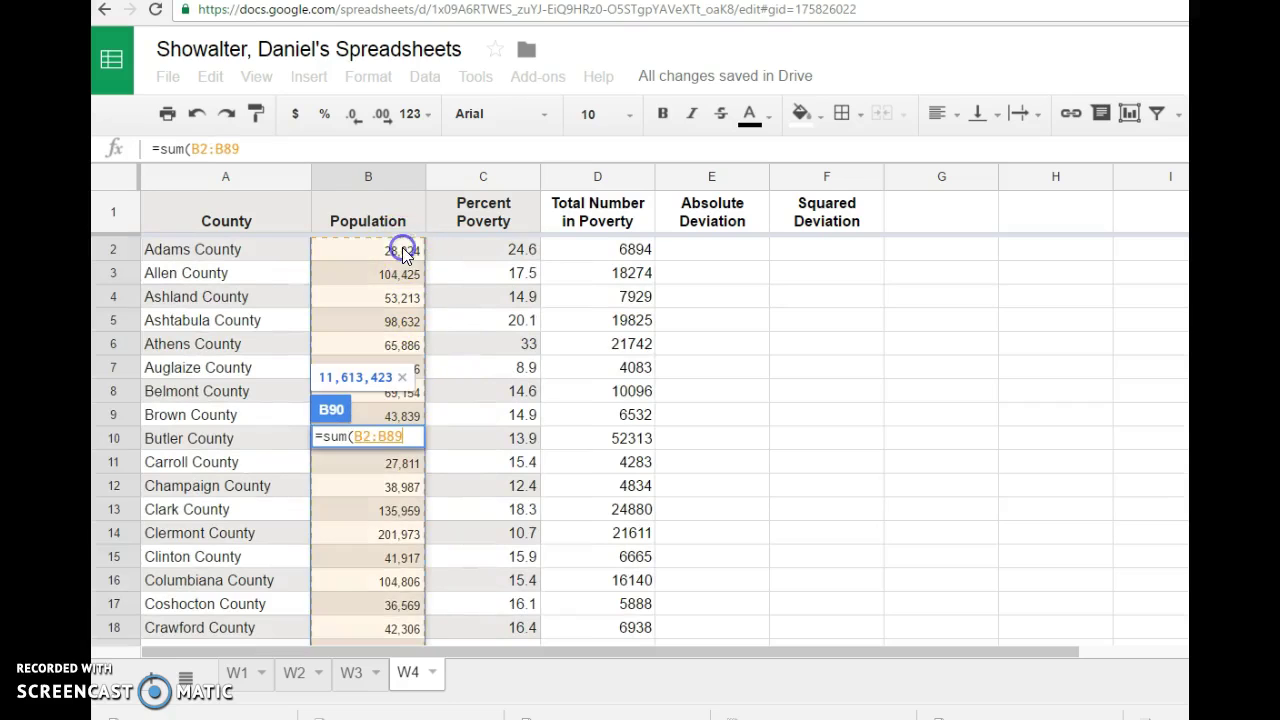
key("Return")
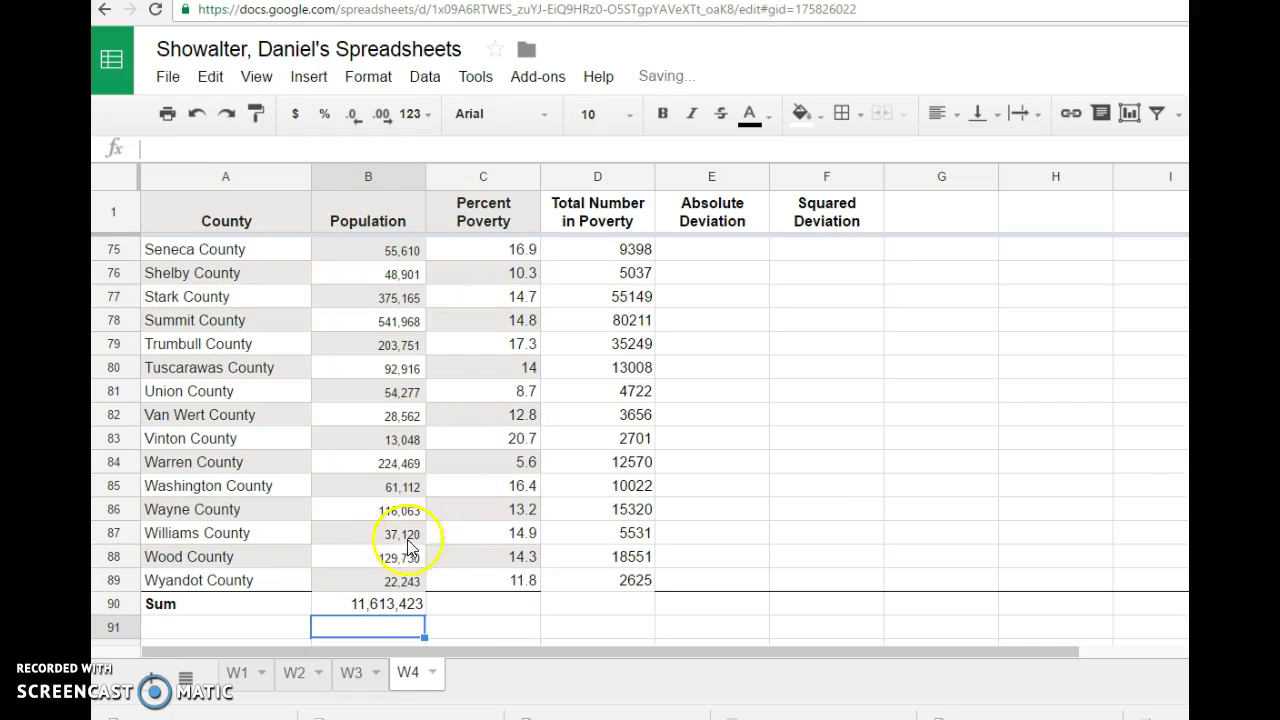
Fill the B90 sum formula across the Sum row through F90 and inspect the copied formula in C90
left_click(388, 603)
left_click_drag(424, 614, 840, 627)
left_click(503, 604)
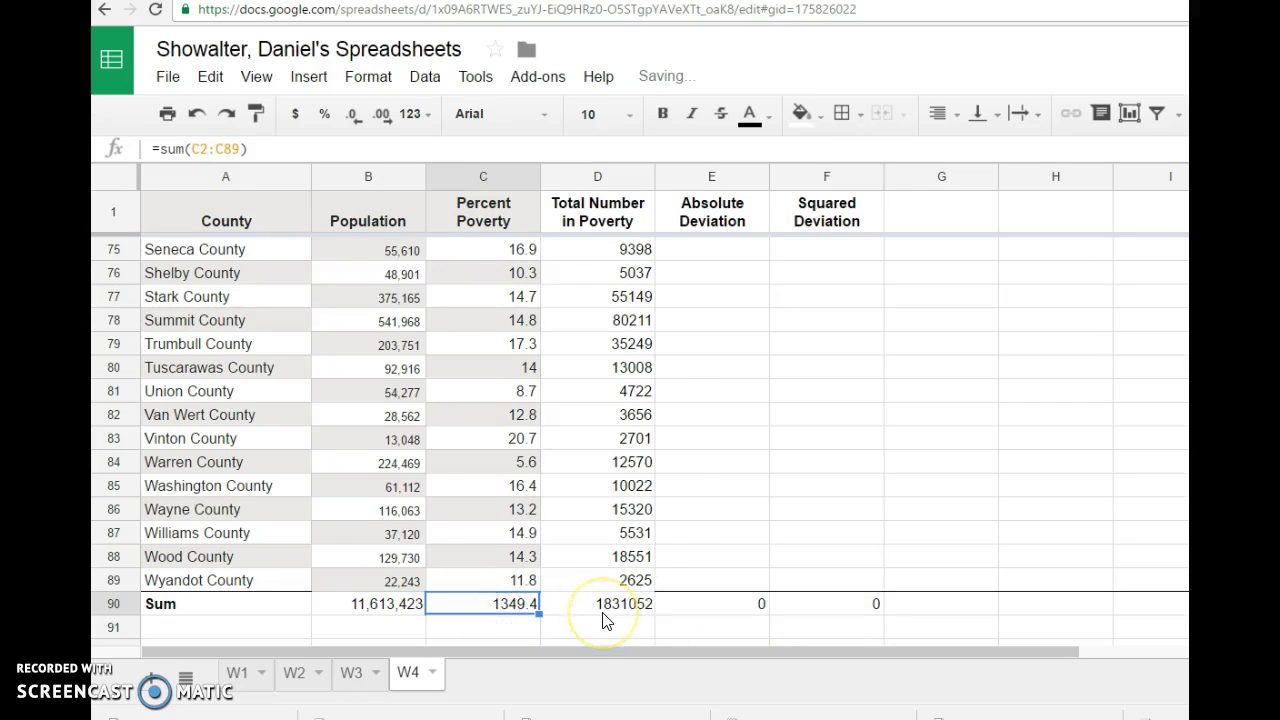
Clear the Percent Poverty total in C90 and fill cells E91:F91 with bright green
key("Delete")
left_click(740, 532)
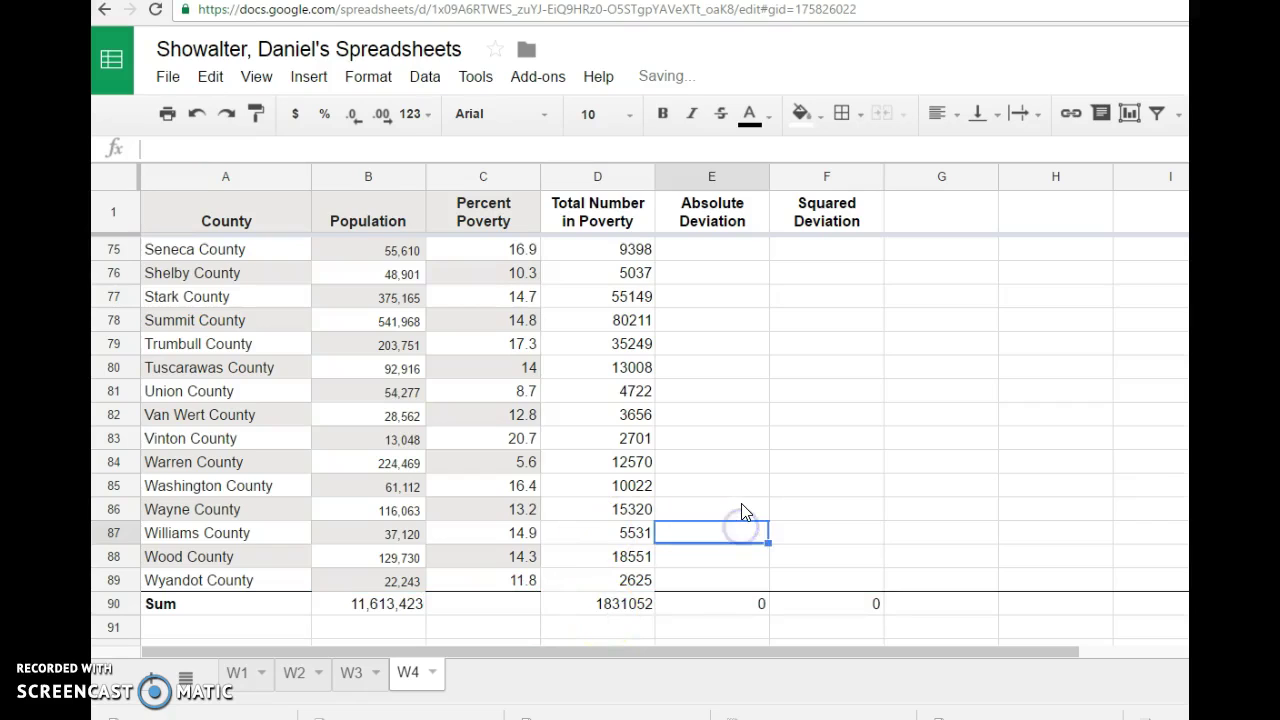
scroll(740, 540, "down", 1)
left_click_drag(727, 562, 866, 564)
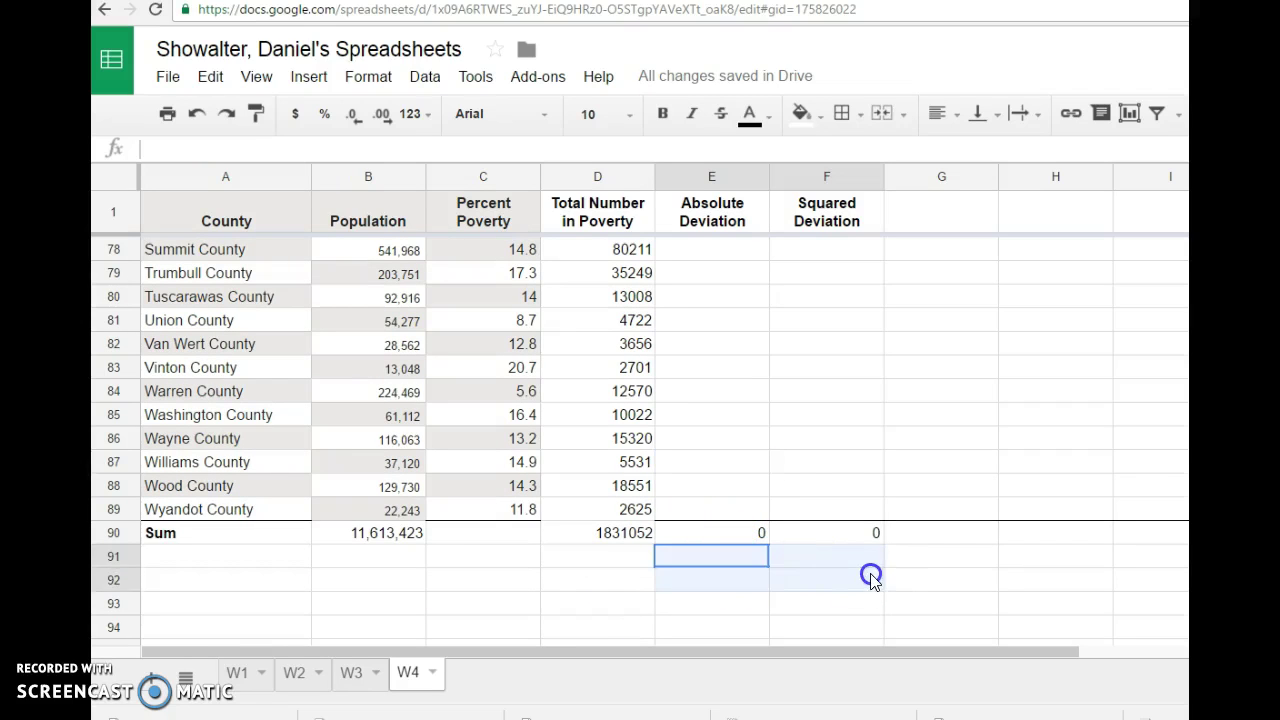
left_click(820, 113)
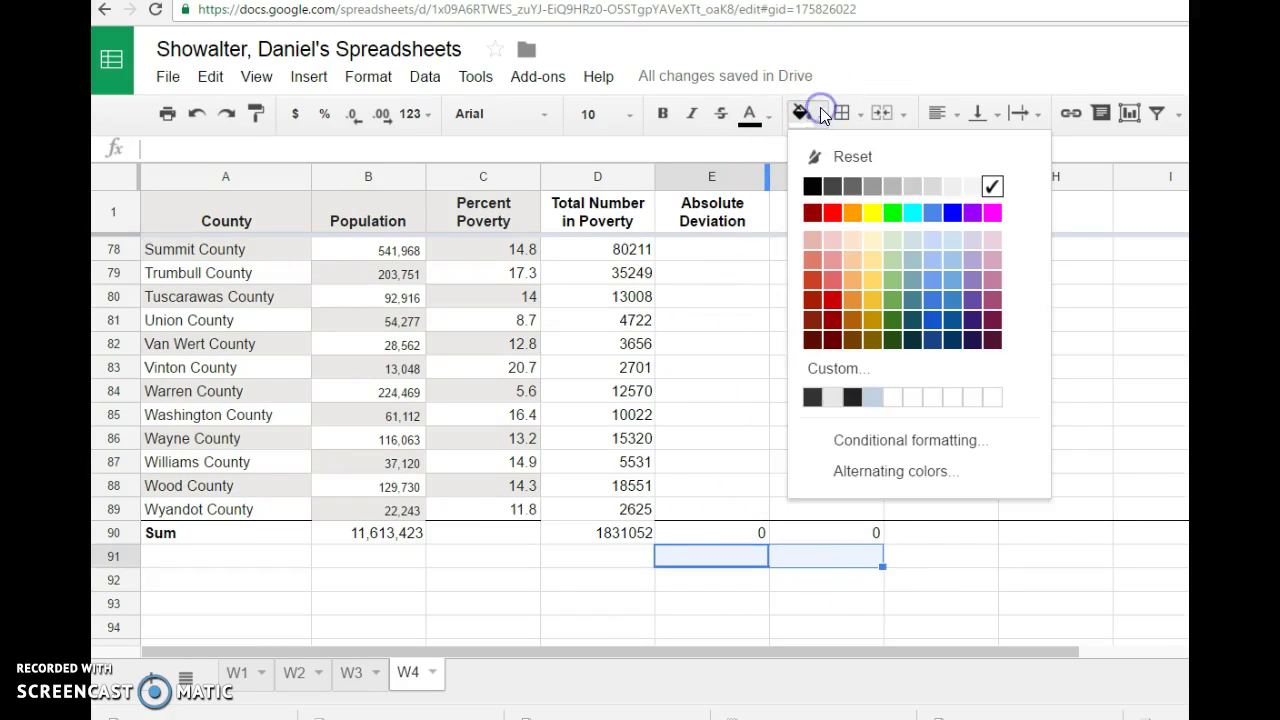
left_click(893, 212)
Enter the formula =C2-E91 in E2 for Adams County's Absolute Deviation, referencing the green cell below the Sum row
scroll(740, 600, "up", 20)
left_click(711, 249)
left_click(733, 255)
left_click(611, 148)
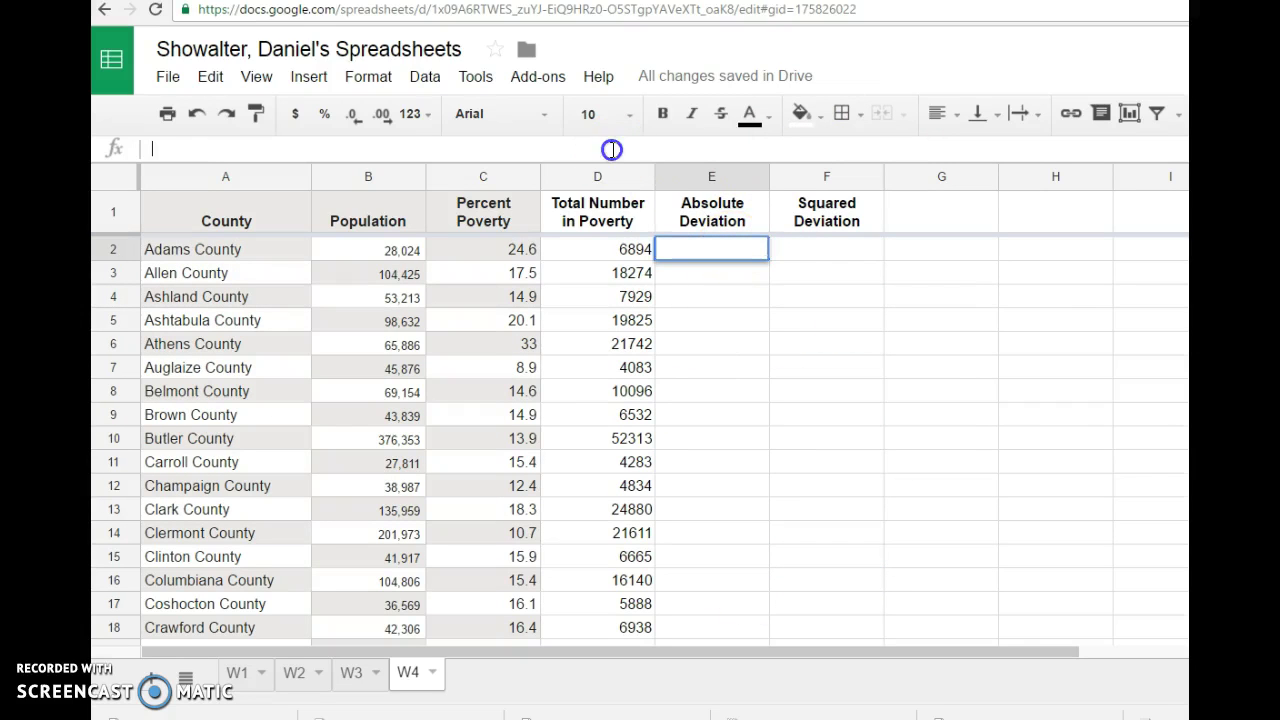
type("=")
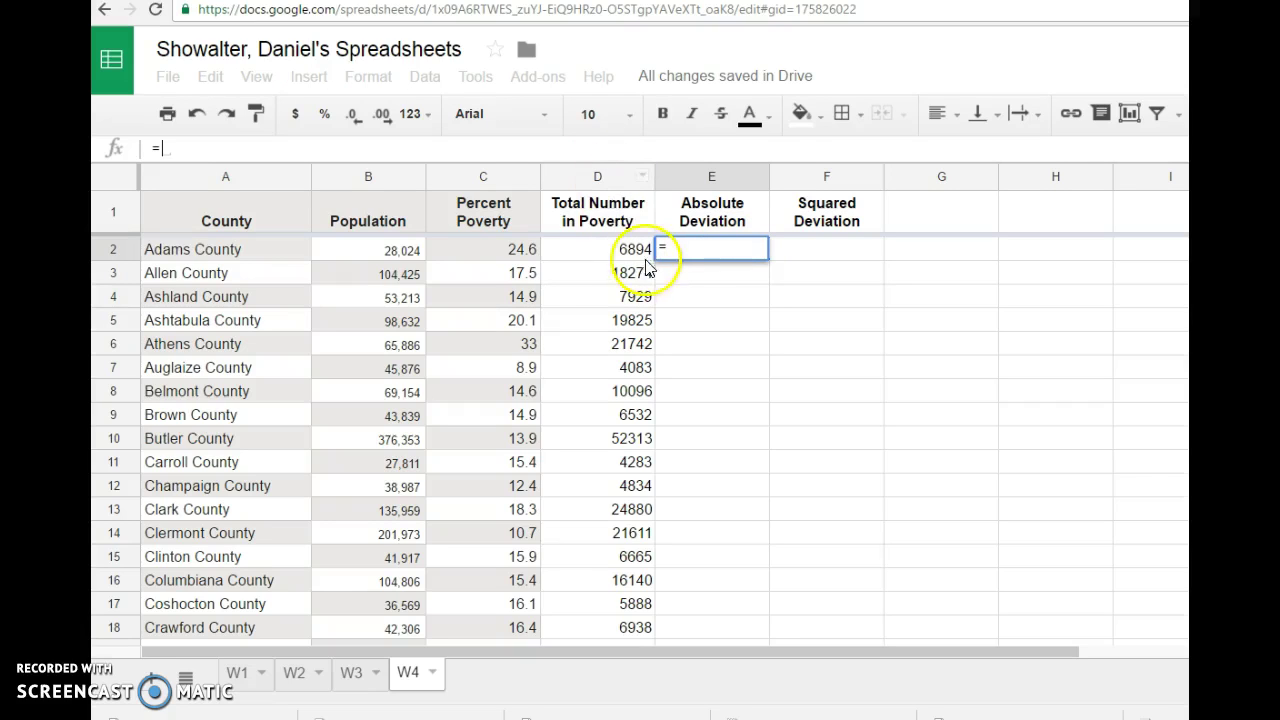
left_click(525, 253)
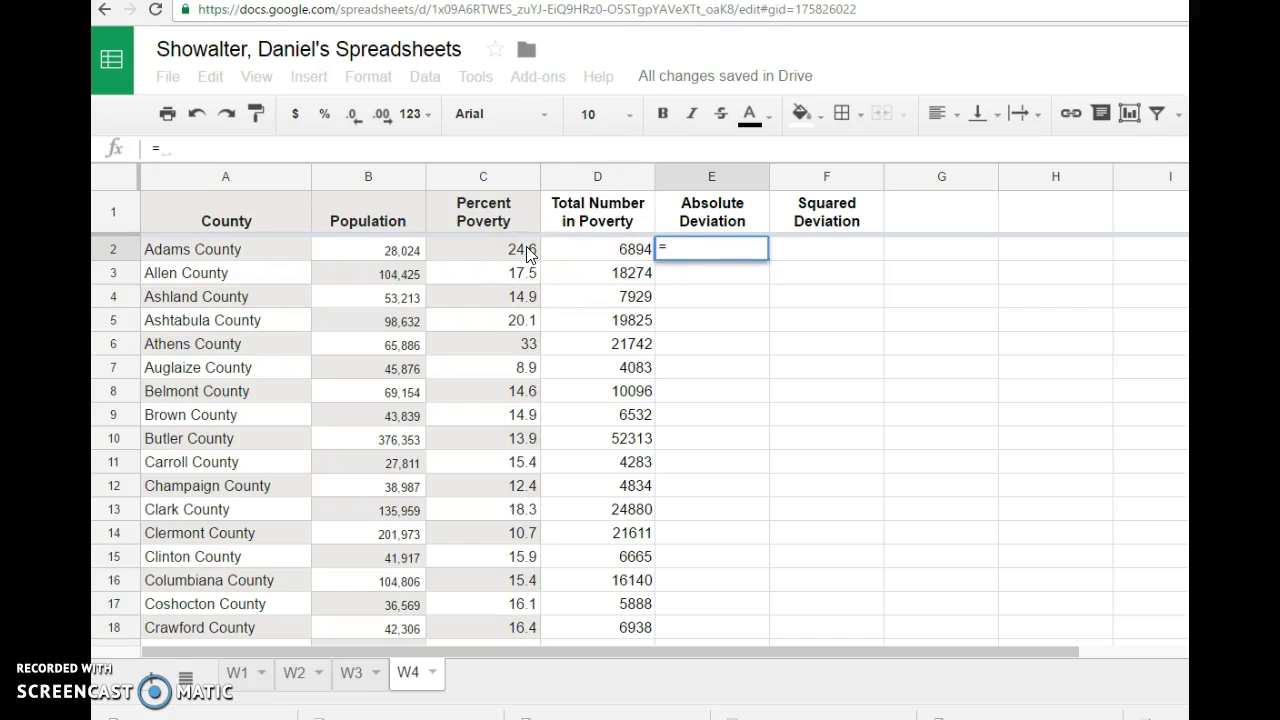
left_click(527, 253)
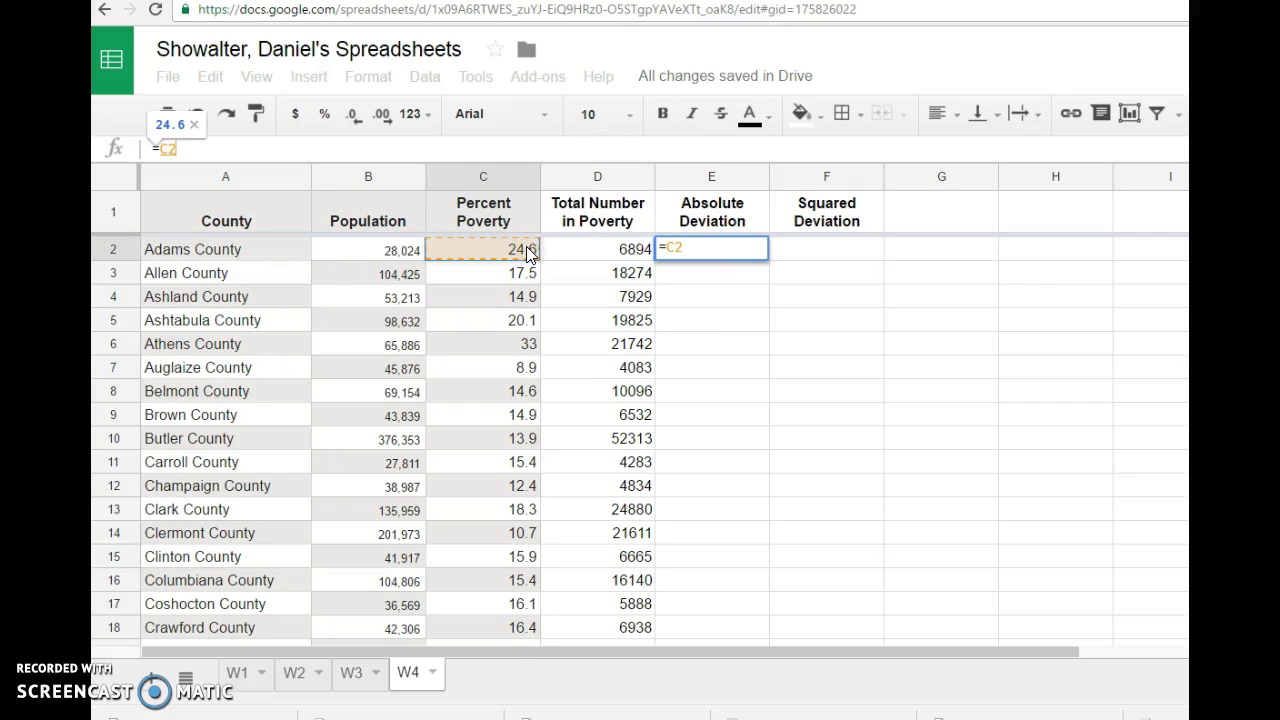
type("-")
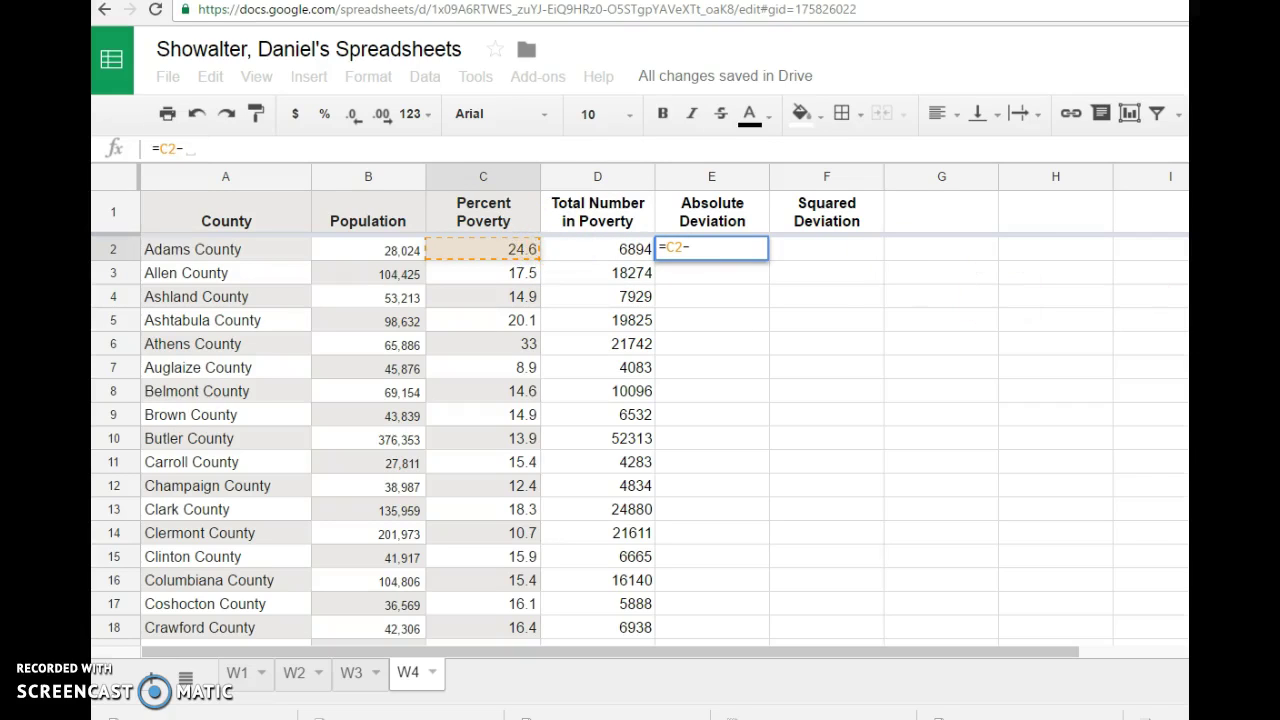
scroll(640, 440, "down", 20)
scroll(640, 440, "up", 20)
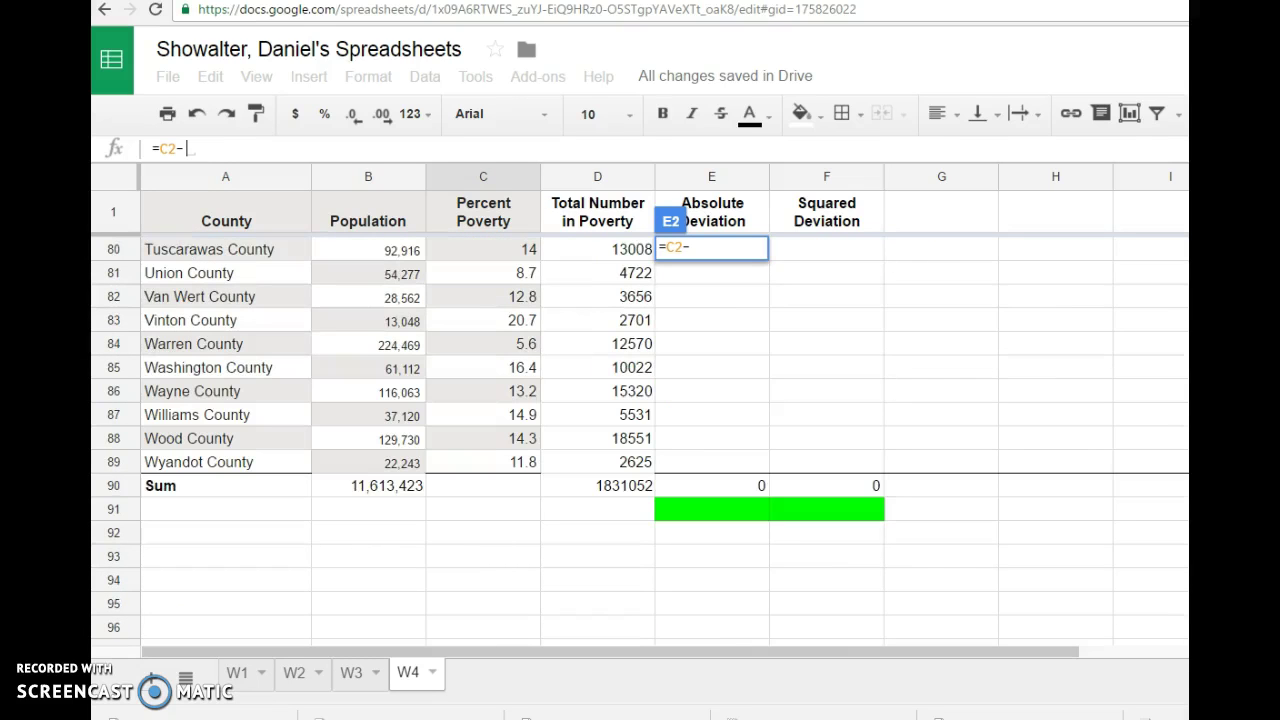
left_click(709, 509)
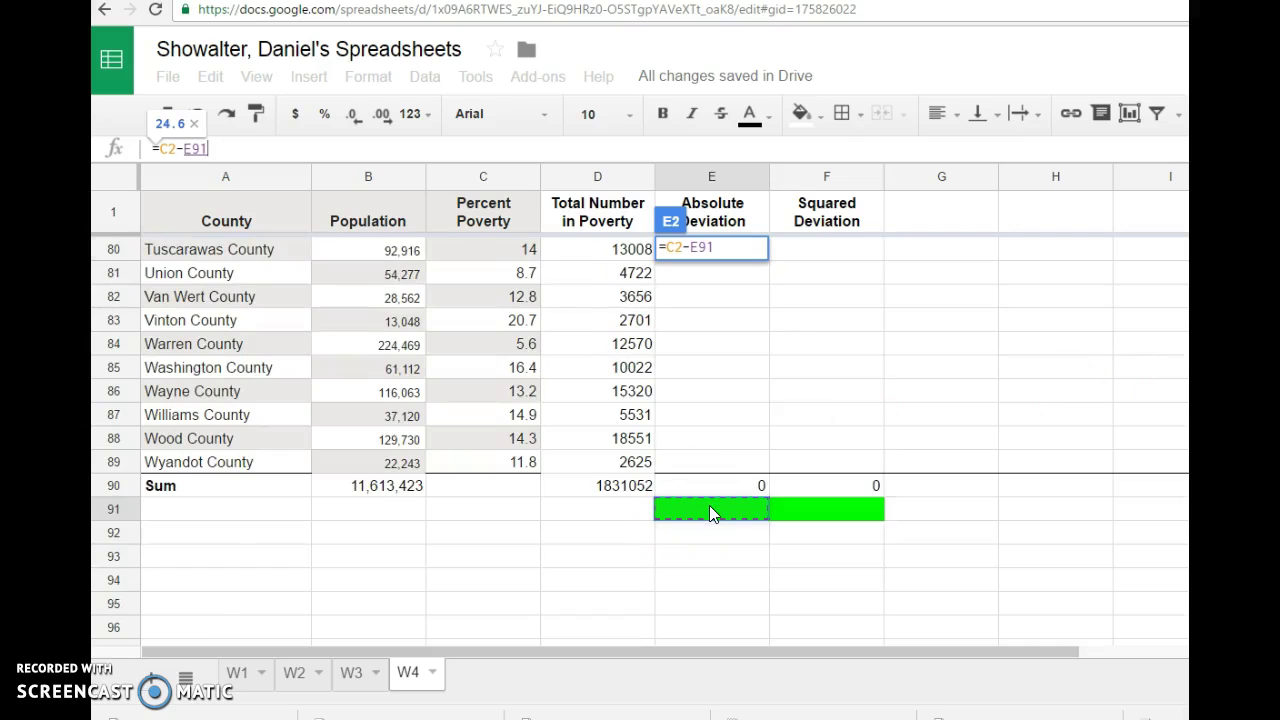
key("Return")
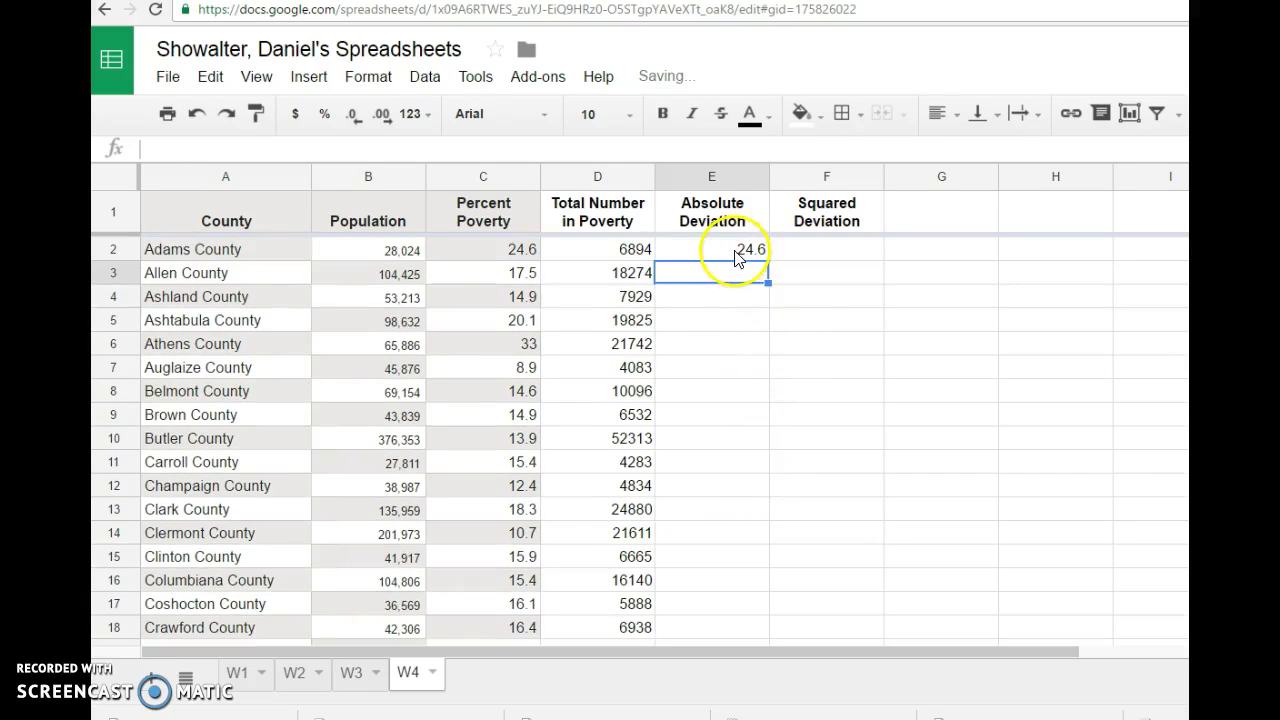
Wrap the E2 deviation formula in the absolute value function so it reads =abs(C2-E91)
left_click(735, 250)
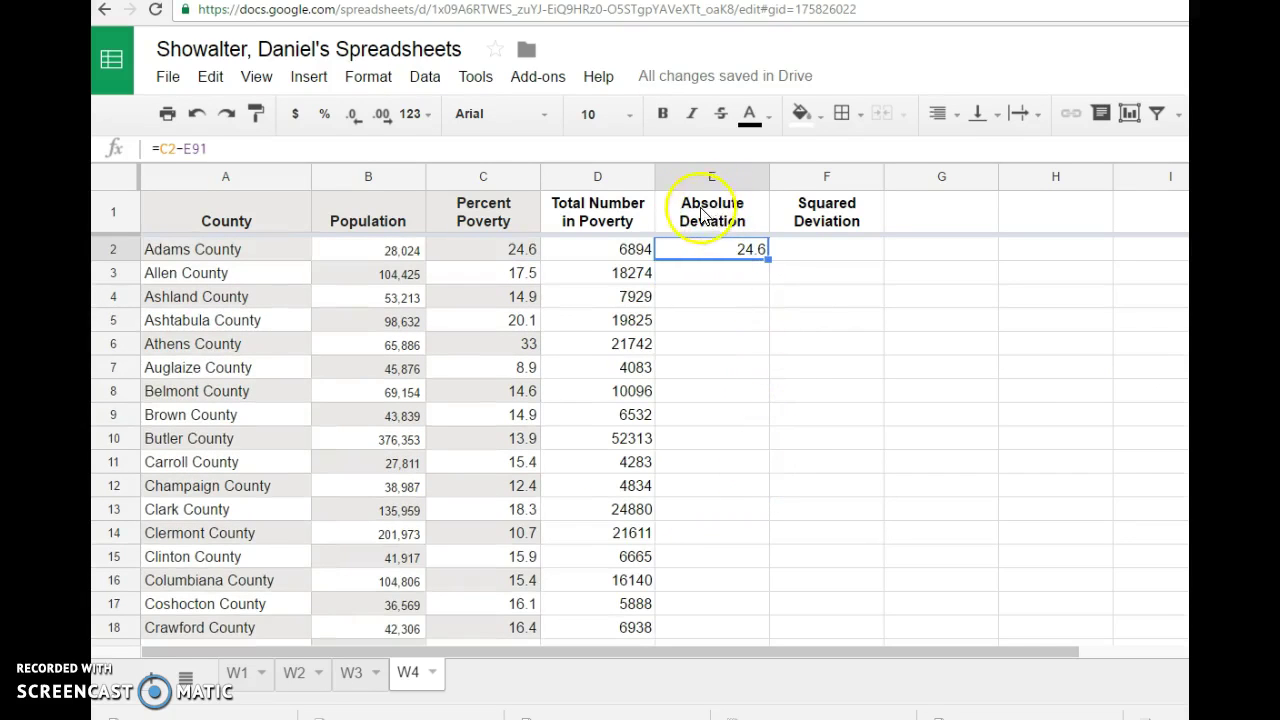
left_click(160, 148)
type("abs(")
left_click(245, 147)
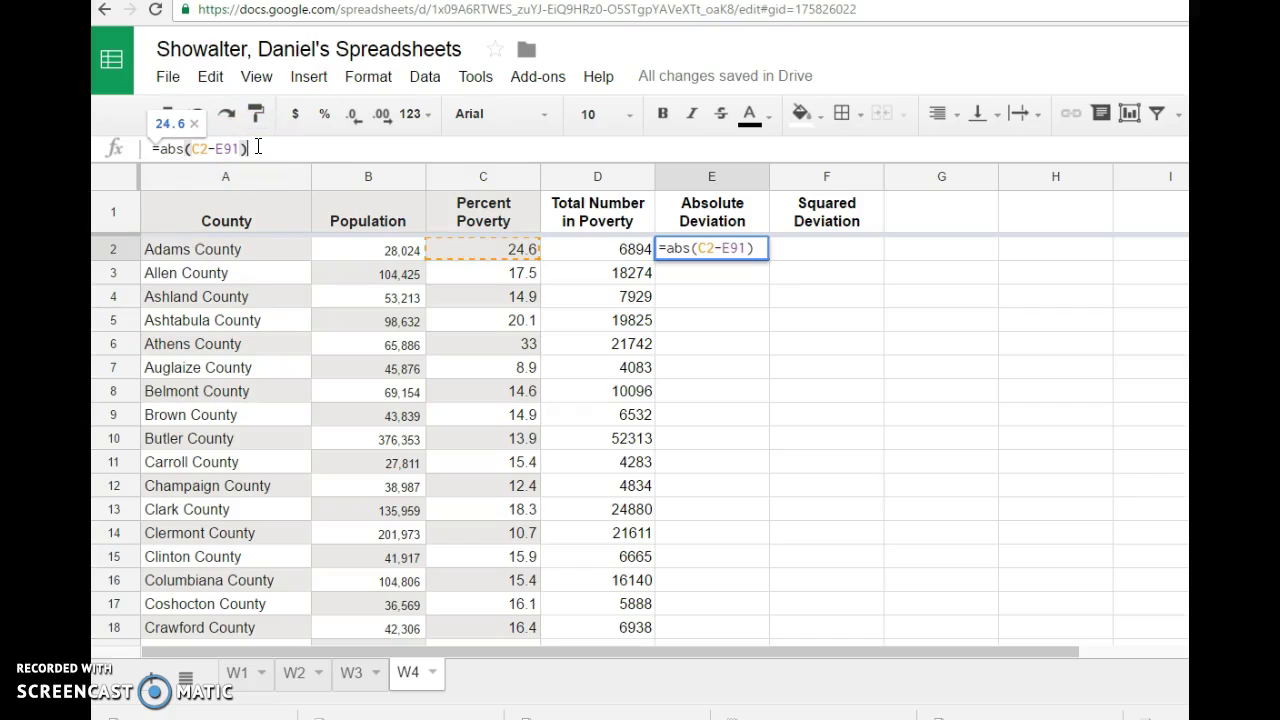
key("Return")
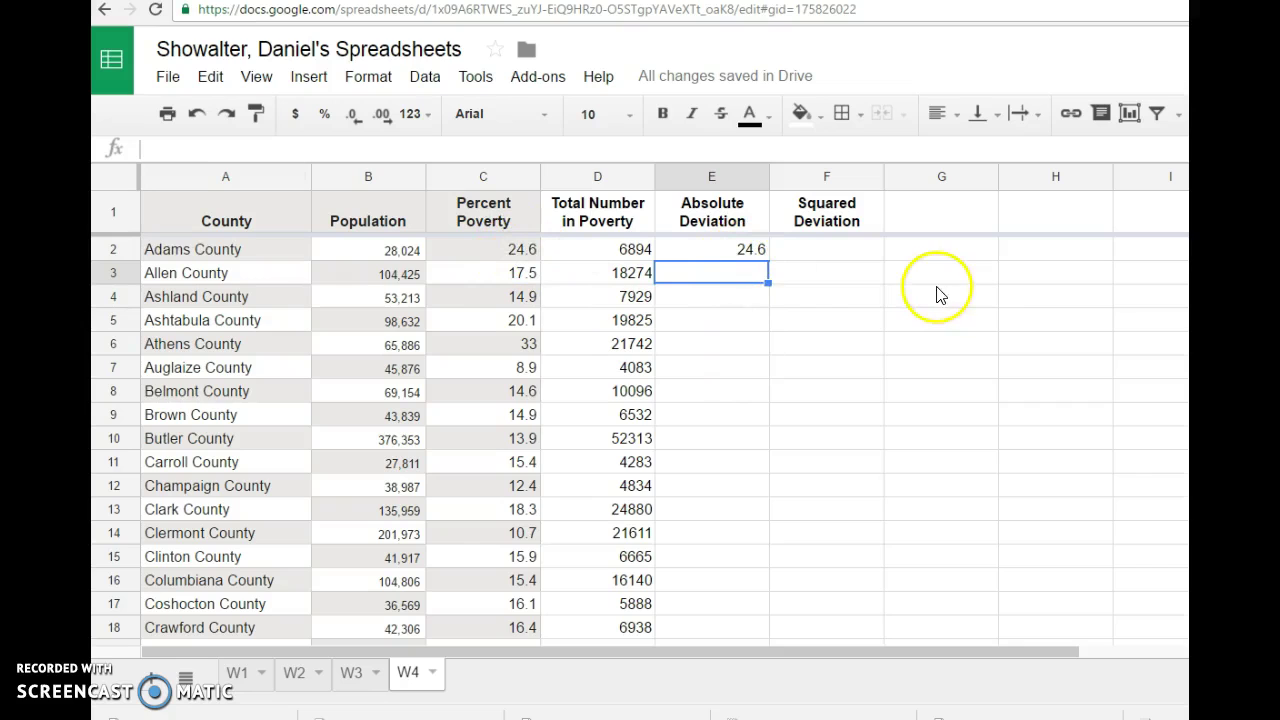
scroll(746, 505, "down", 20)
scroll(746, 505, "down", 2)
scroll(746, 505, "up", 2)
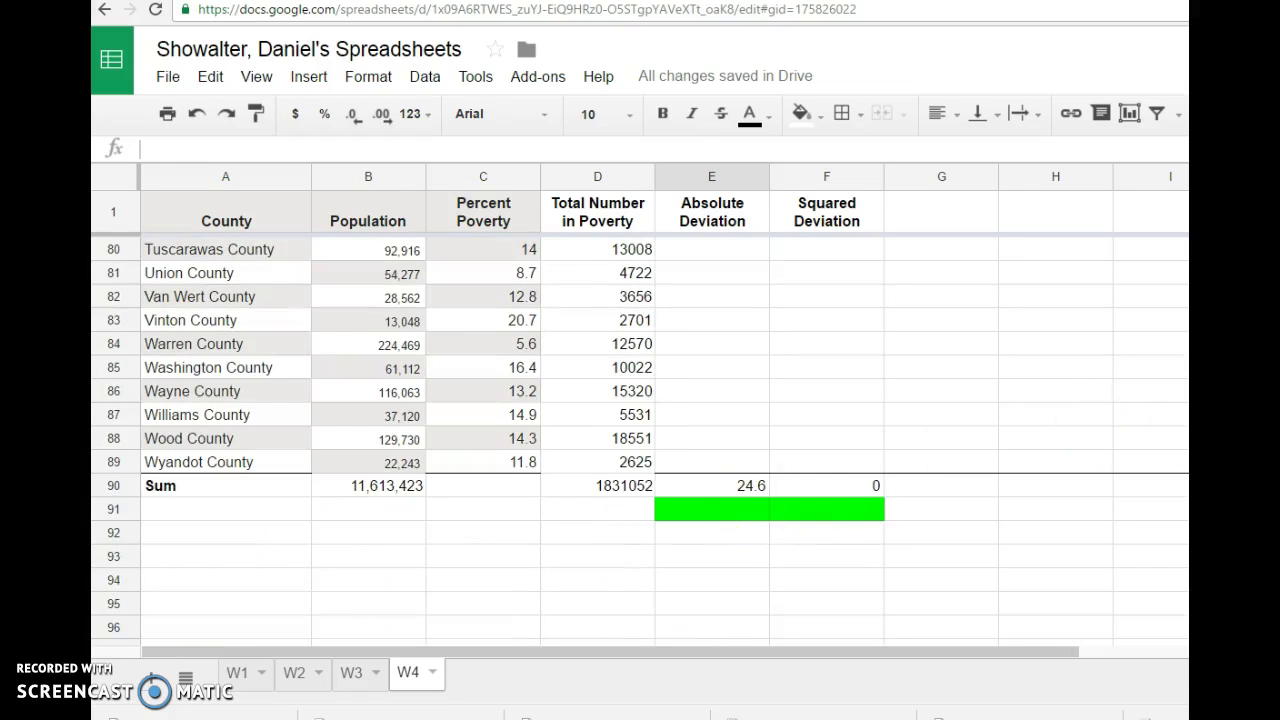
scroll(746, 505, "up", 20)
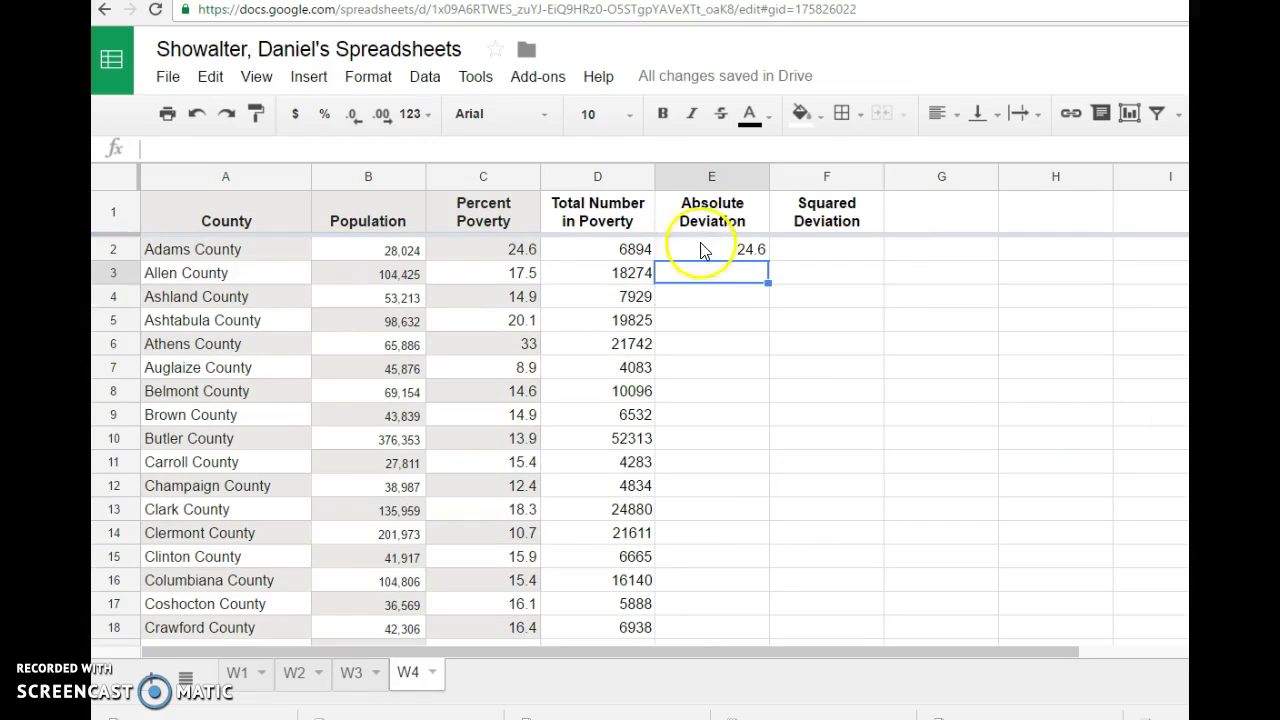
left_click(701, 253)
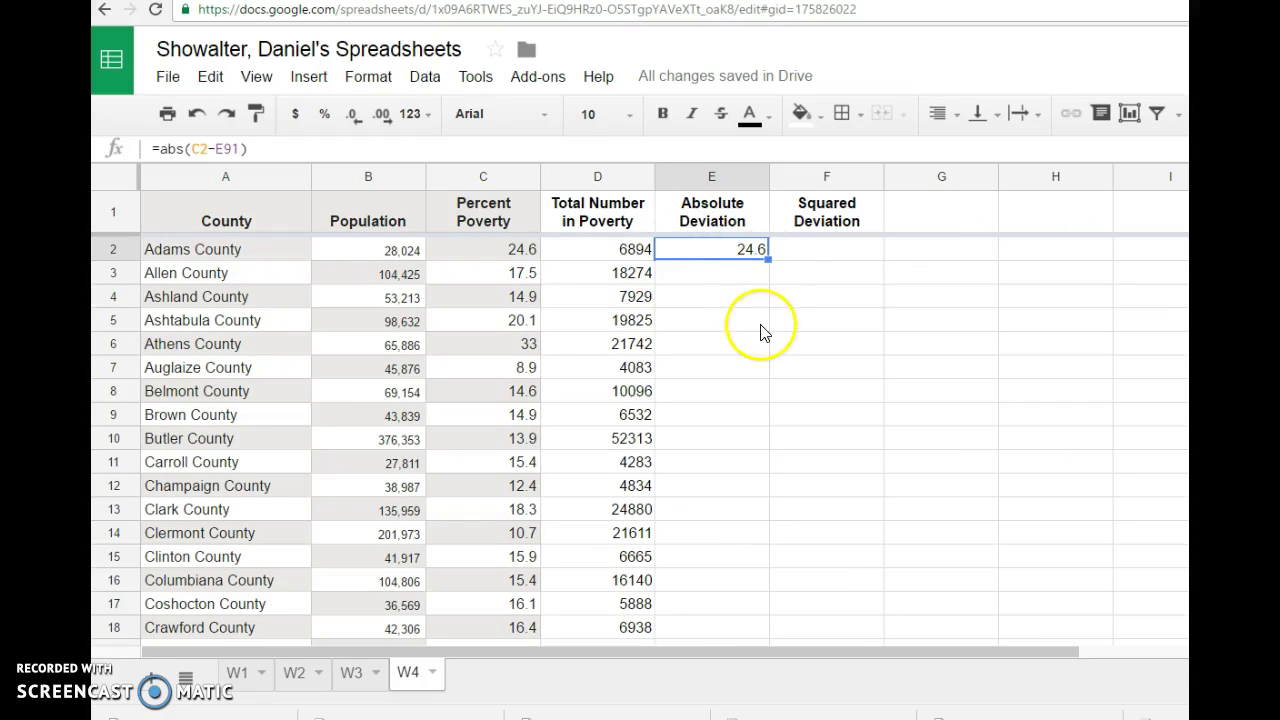
left_click_drag(768, 259, 767, 299)
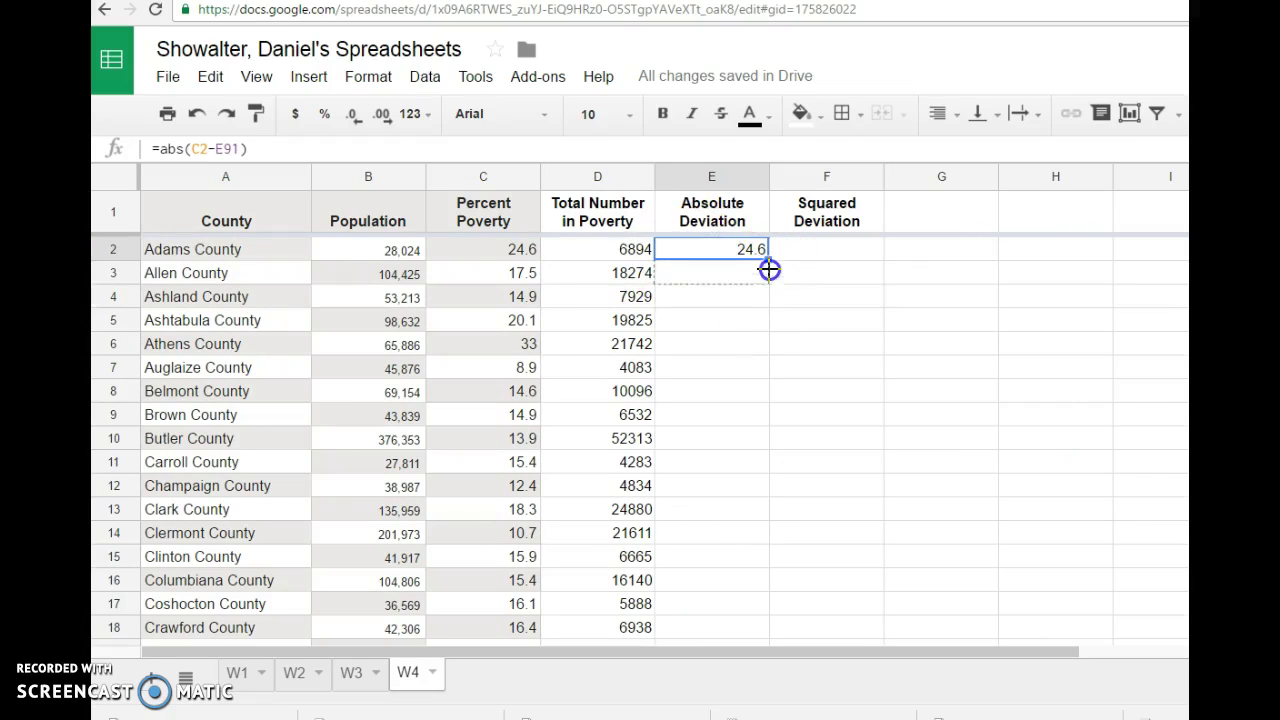
left_click_drag(768, 254, 754, 300)
Make the E91 reference in E2 absolute so the formula reads =abs(C2-$E$91)
left_click(217, 148)
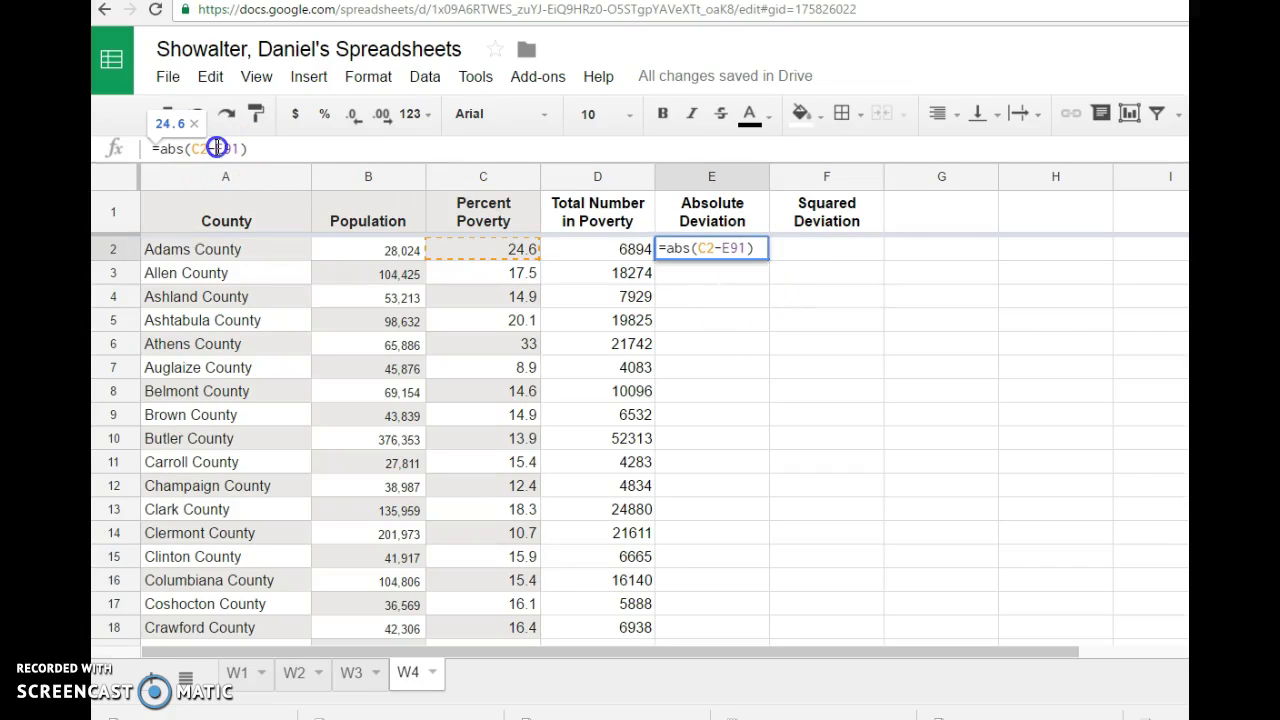
left_click(236, 148)
type("$E$")
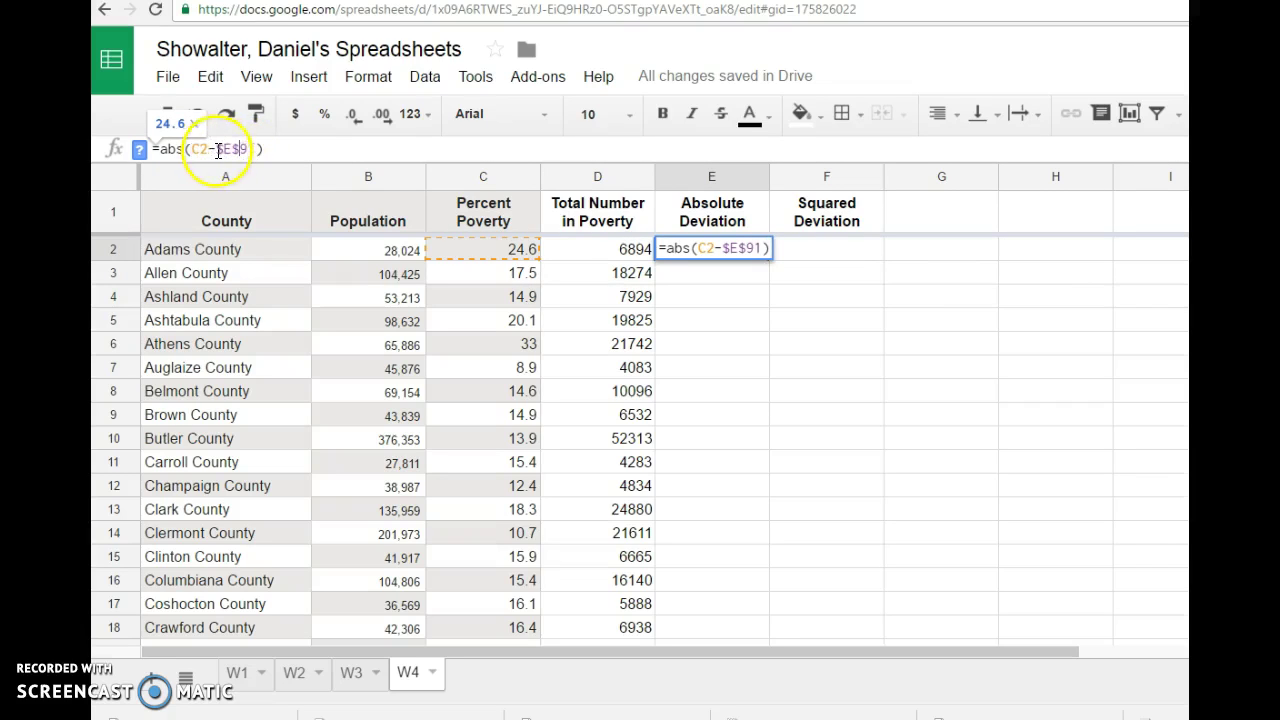
left_click(263, 148)
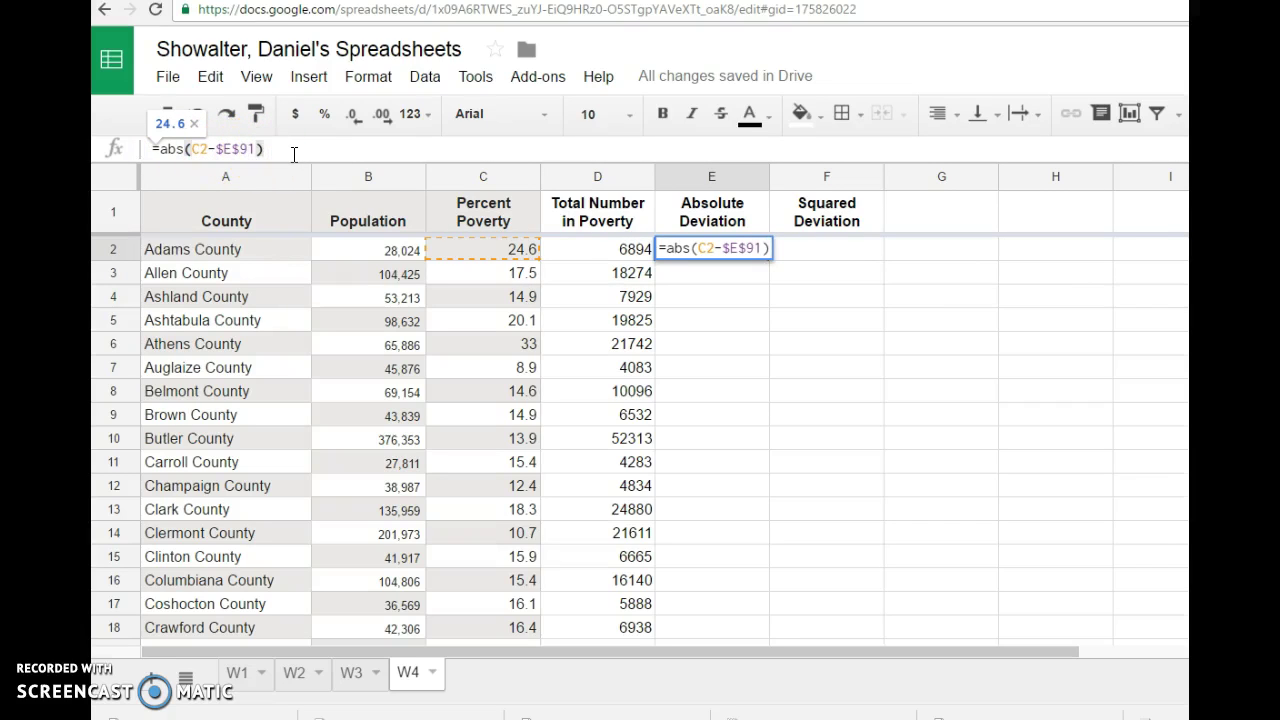
key("Return")
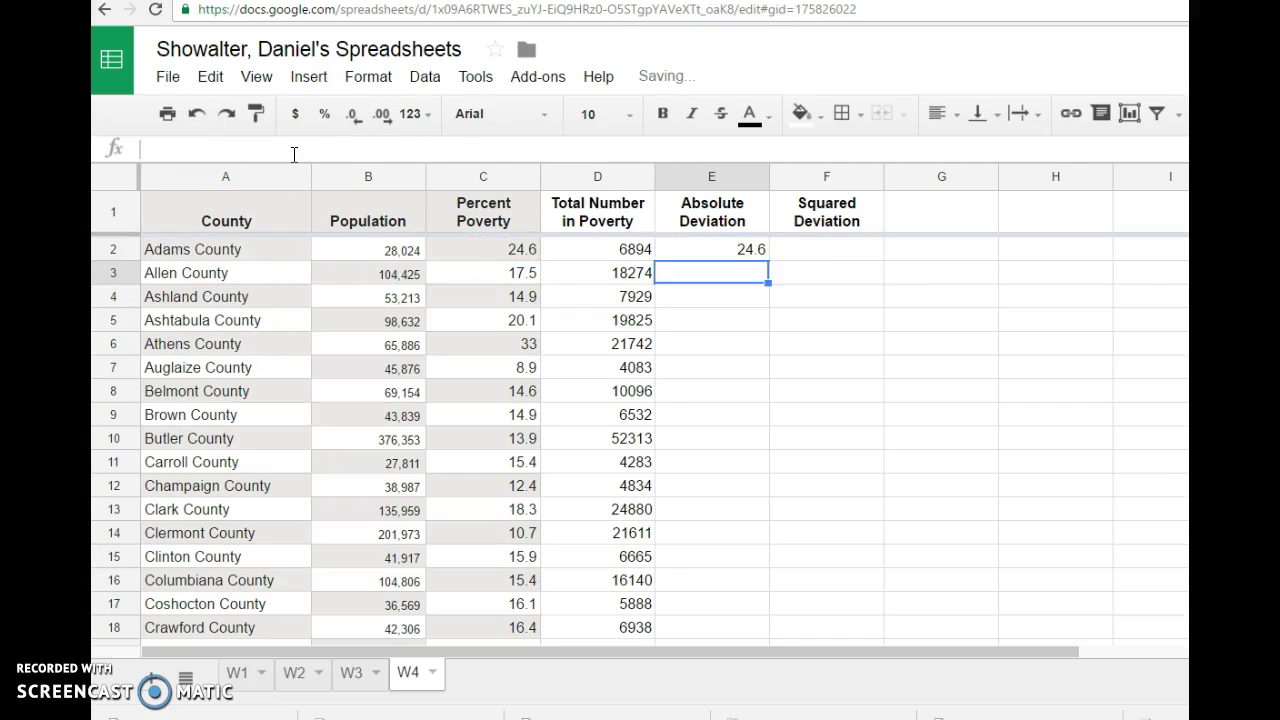
Fill the E2 formula down the Absolute Deviation column through E89 and inspect the sum formula in E90
left_click(731, 250)
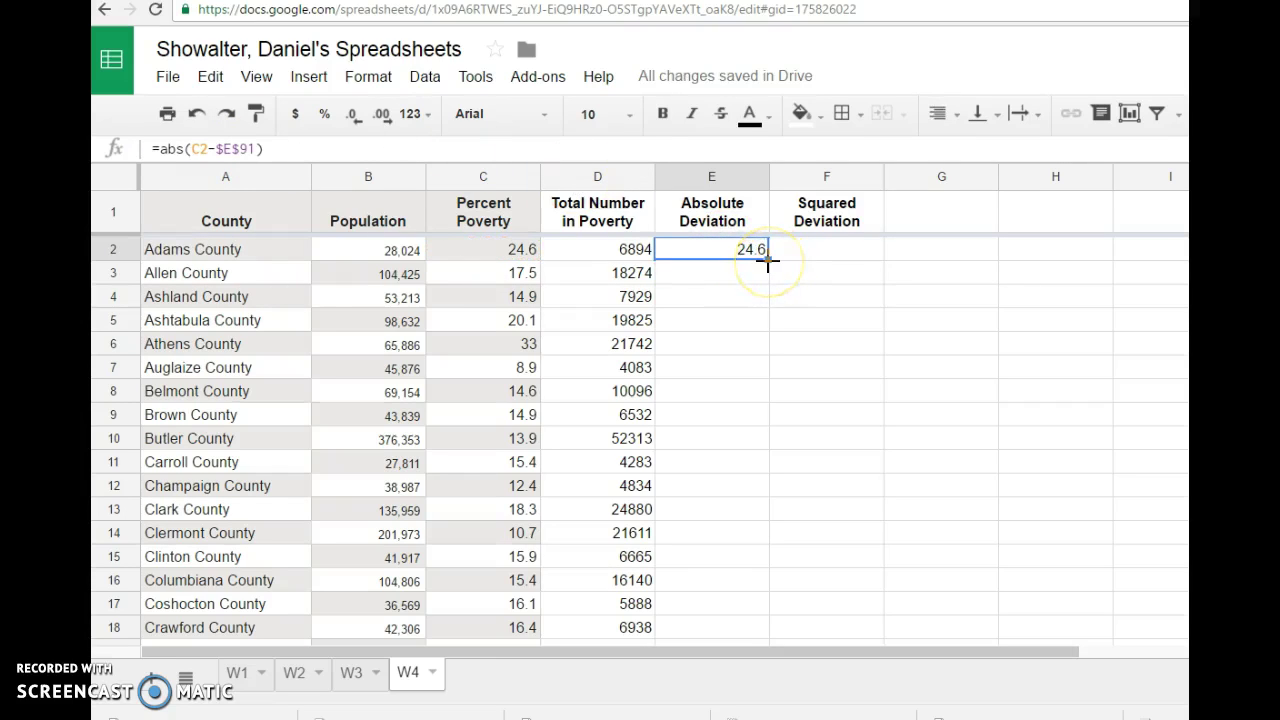
double_click(768, 260)
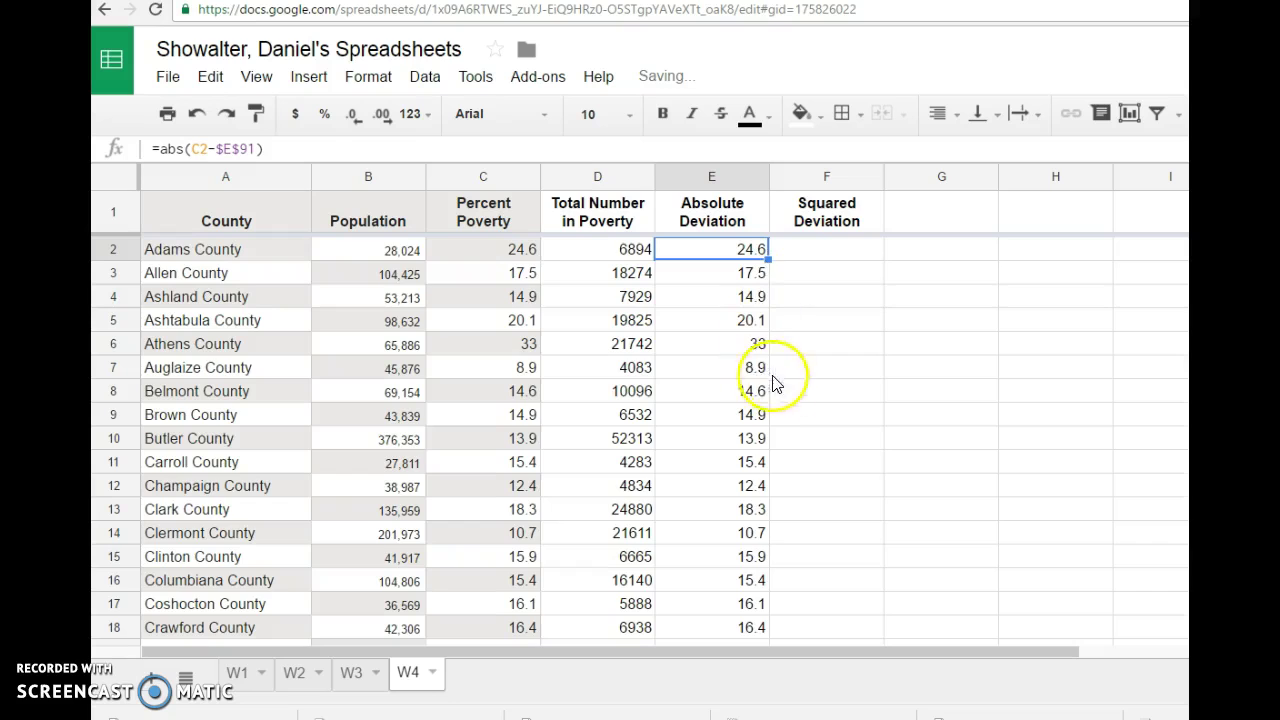
scroll(838, 386, "down", 7)
scroll(838, 386, "down", 20)
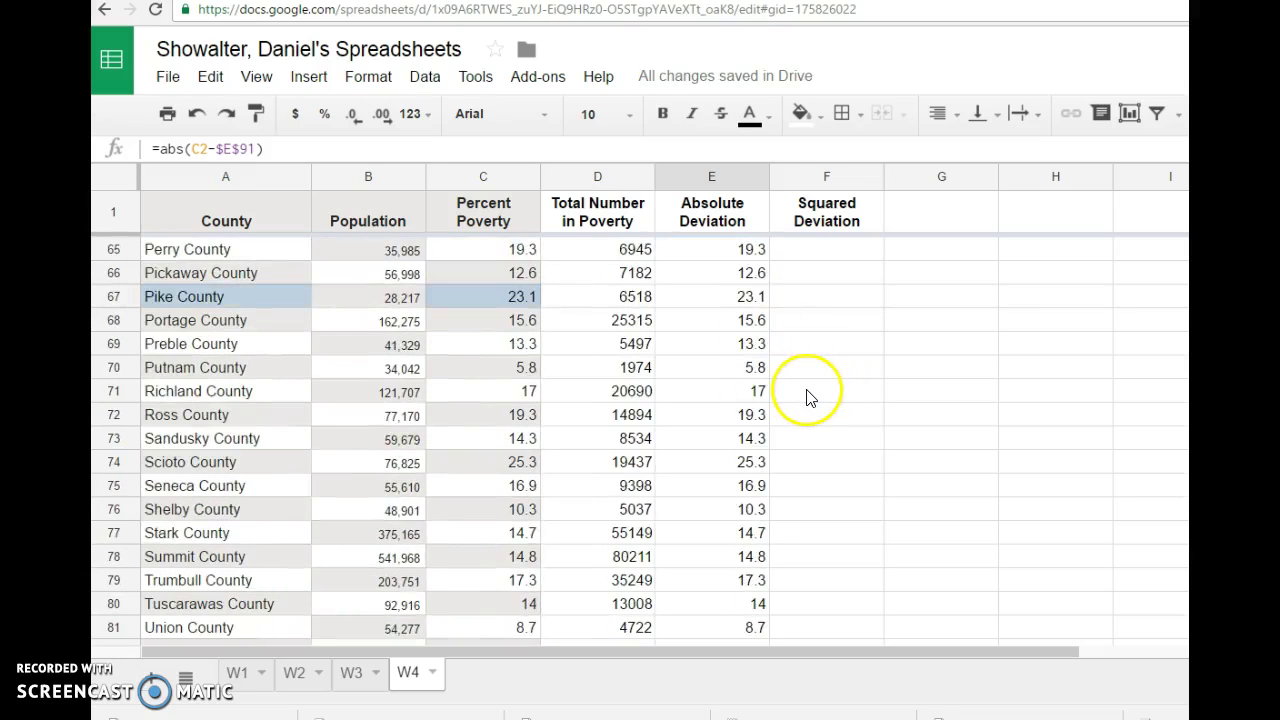
left_click(747, 344)
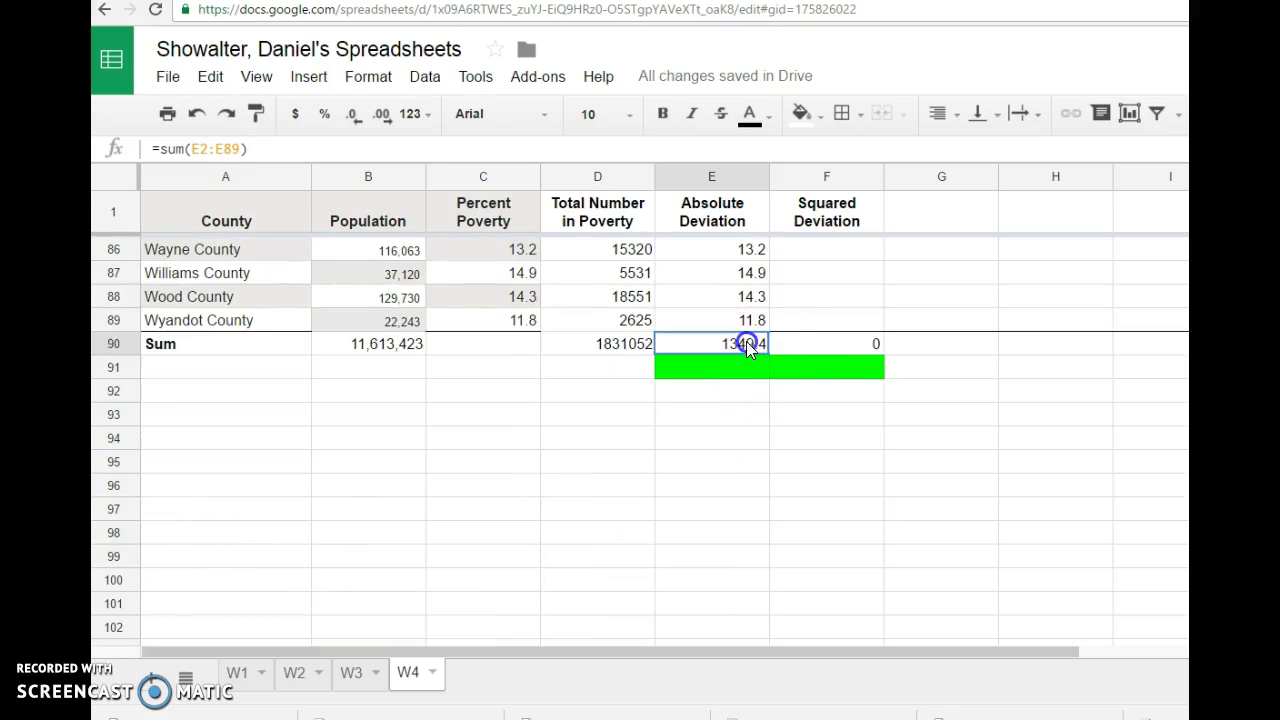
Enter the formula =E2*E2 in F2 to calculate Adams County's Squared Deviation
scroll(812, 358, "up", 20)
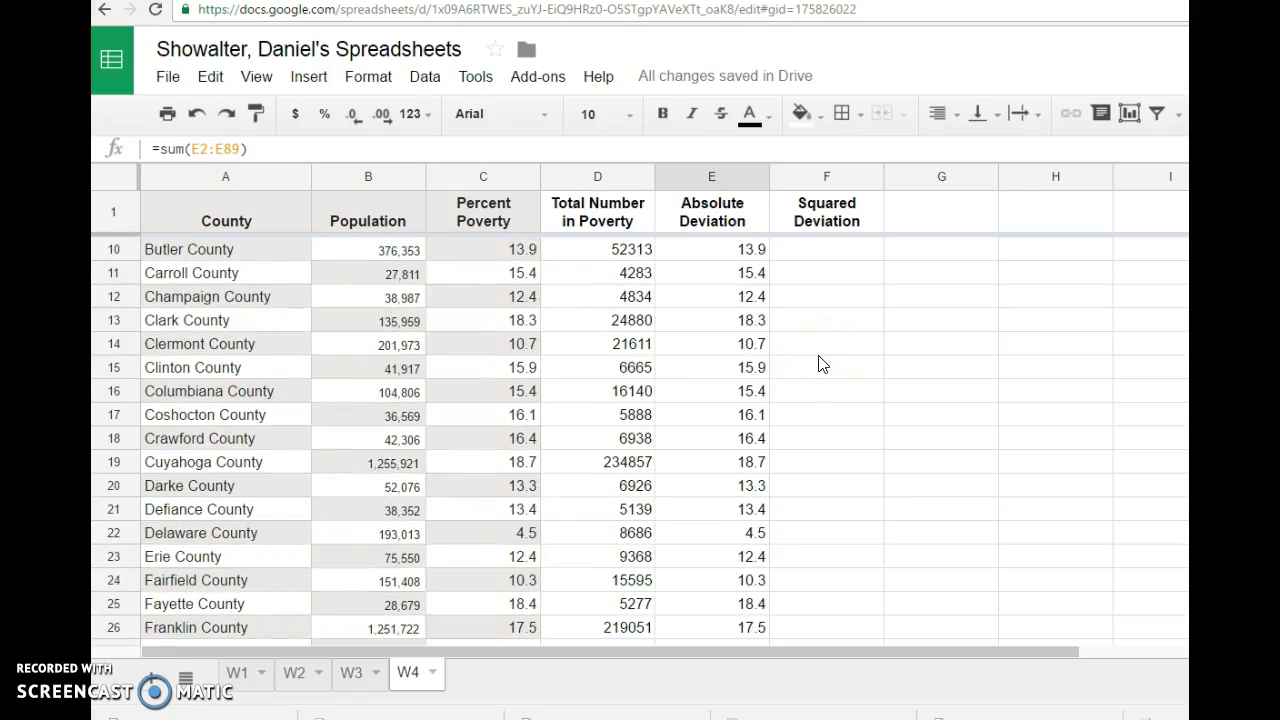
left_click(826, 249)
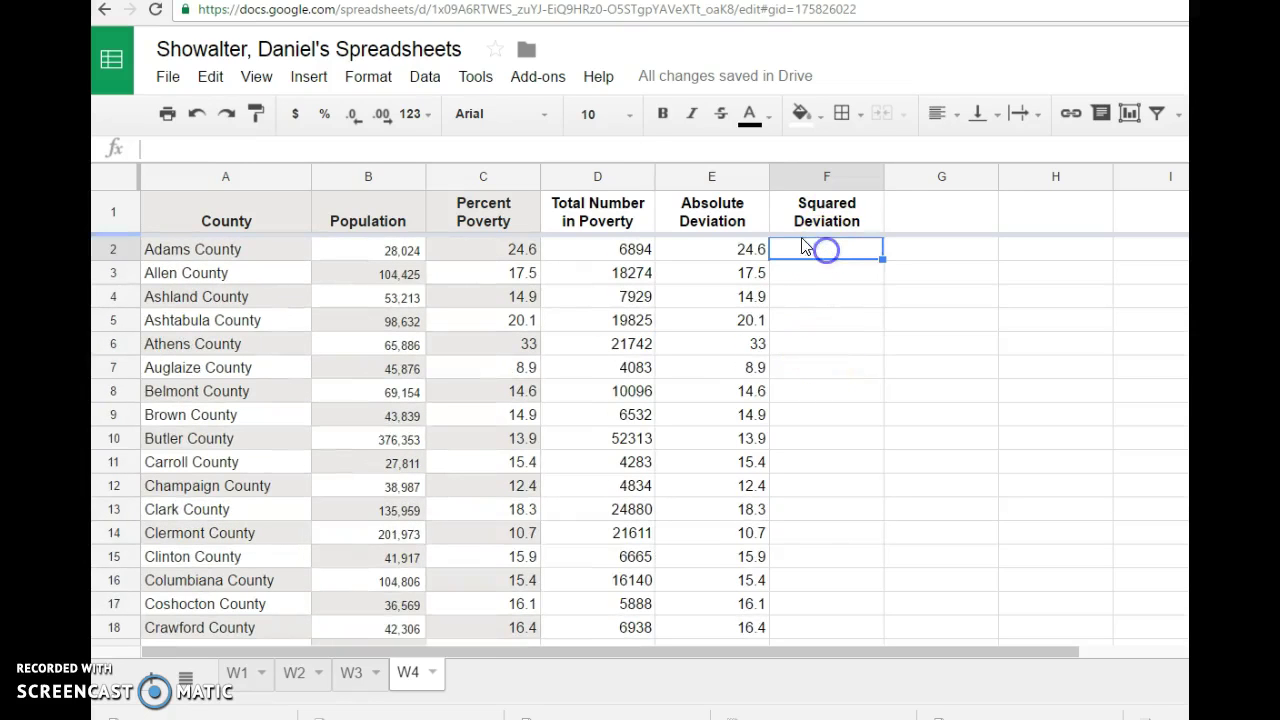
left_click(571, 151)
type("=")
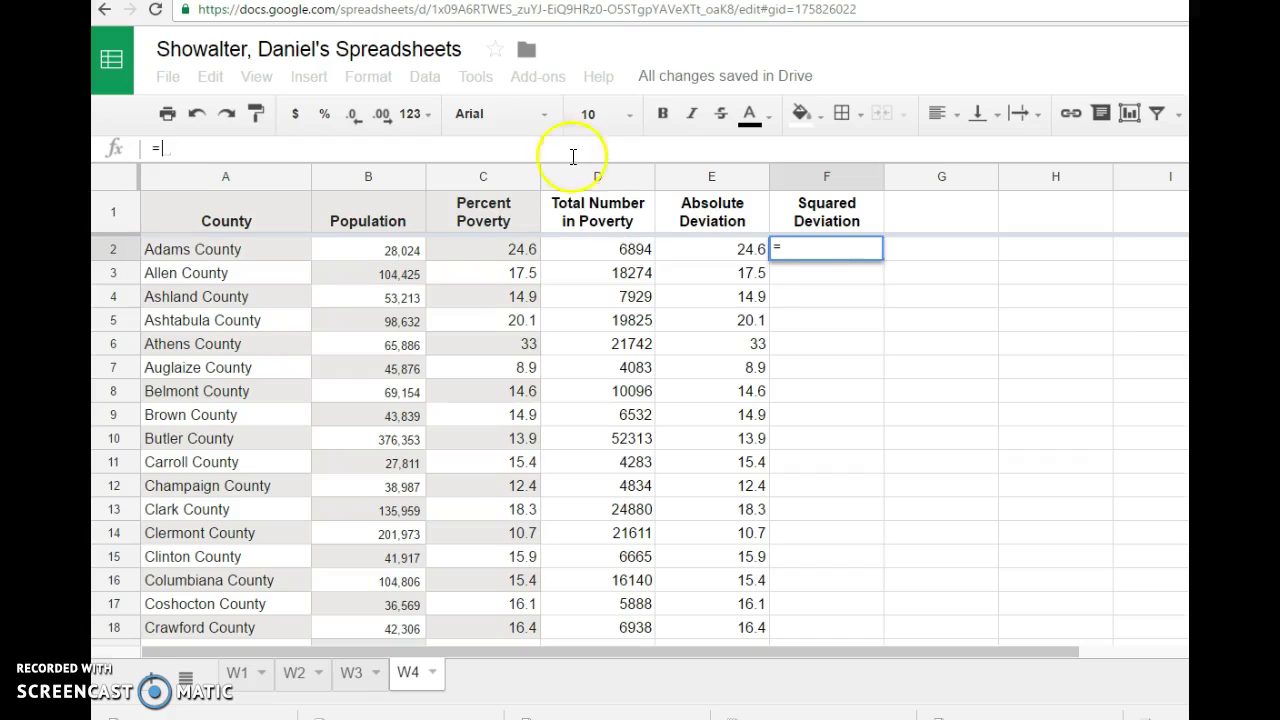
left_click(741, 248)
type("*")
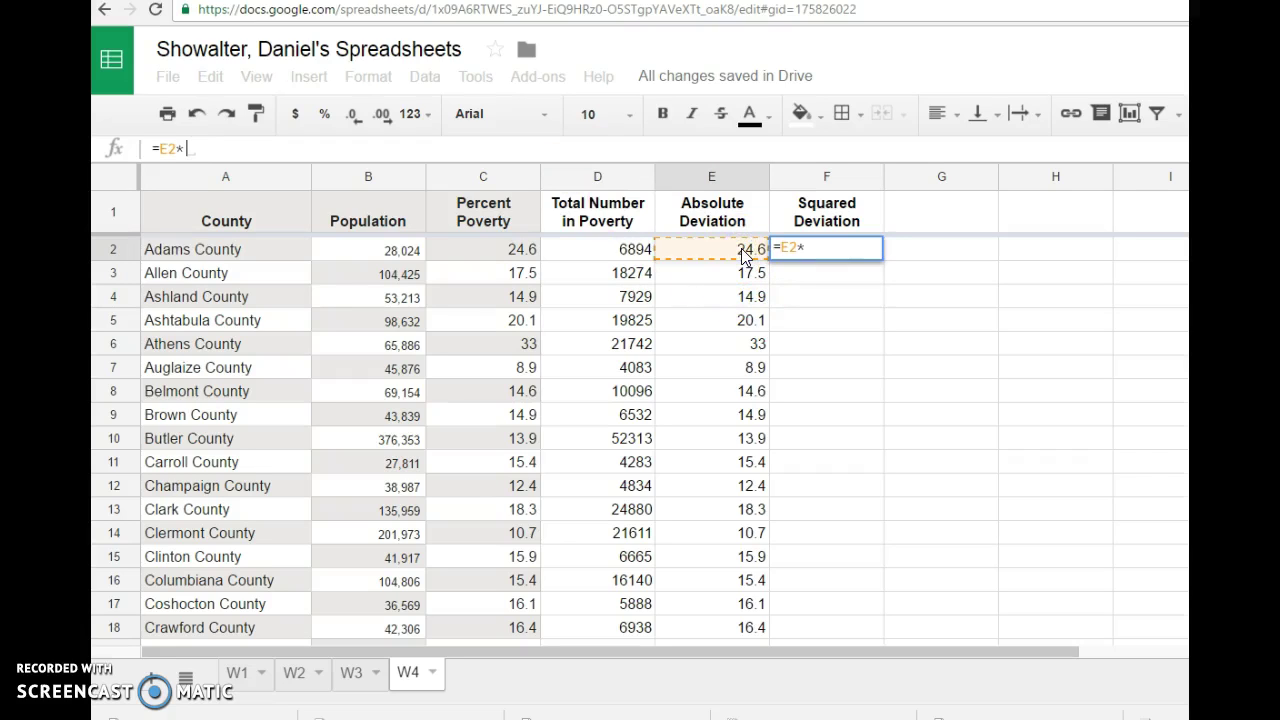
left_click(741, 248)
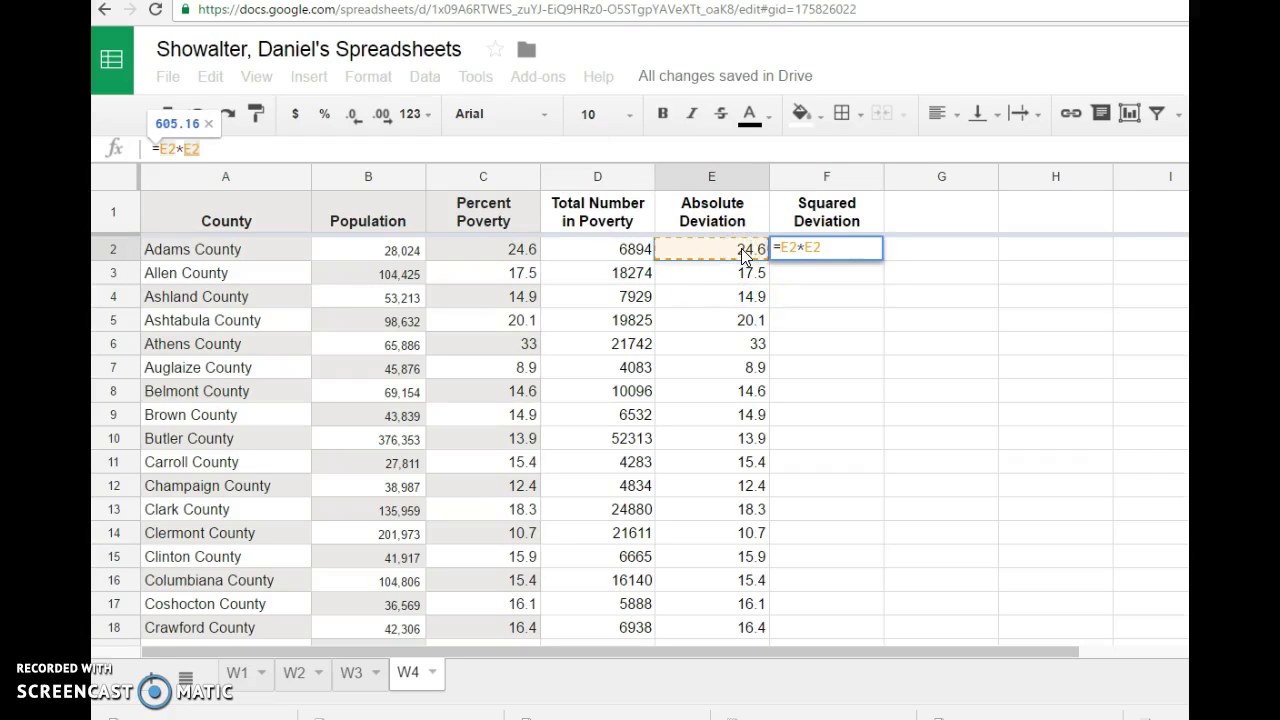
key("Return")
Fill the F2 formula down the Squared Deviation column through F89 and check the Sum row
left_click(843, 252)
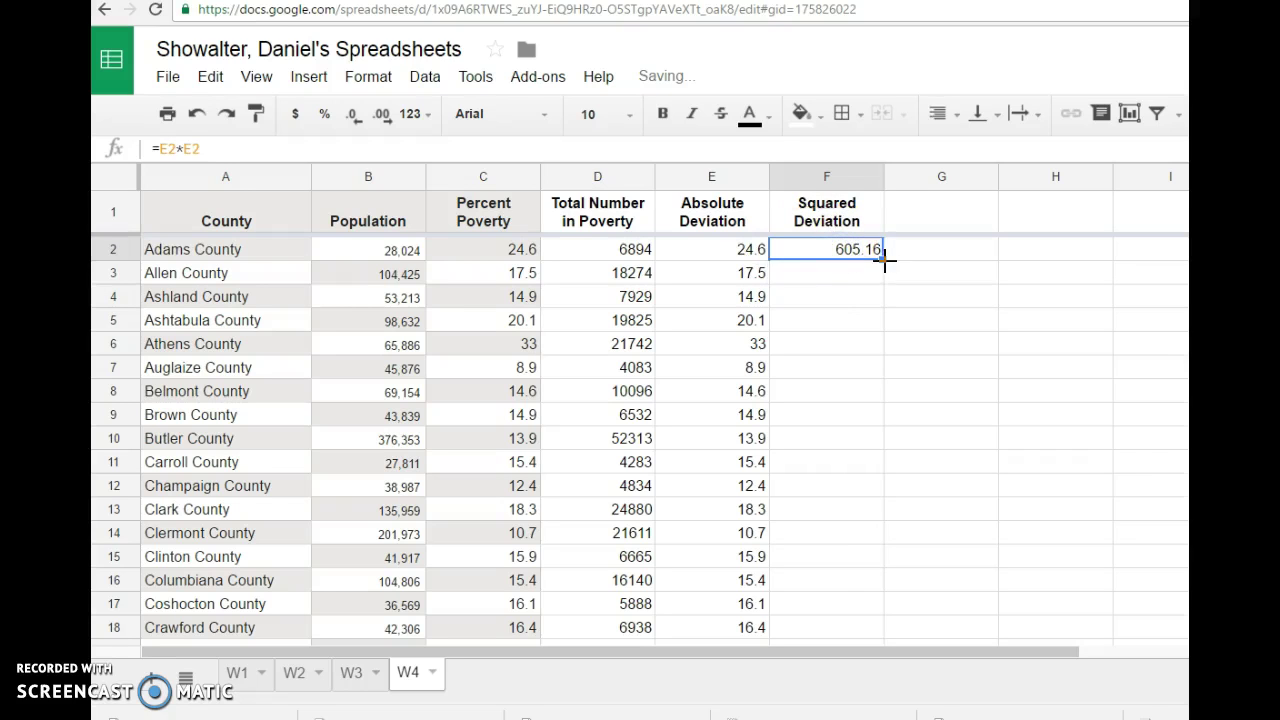
double_click(884, 258)
scroll(850, 420, "down", 15)
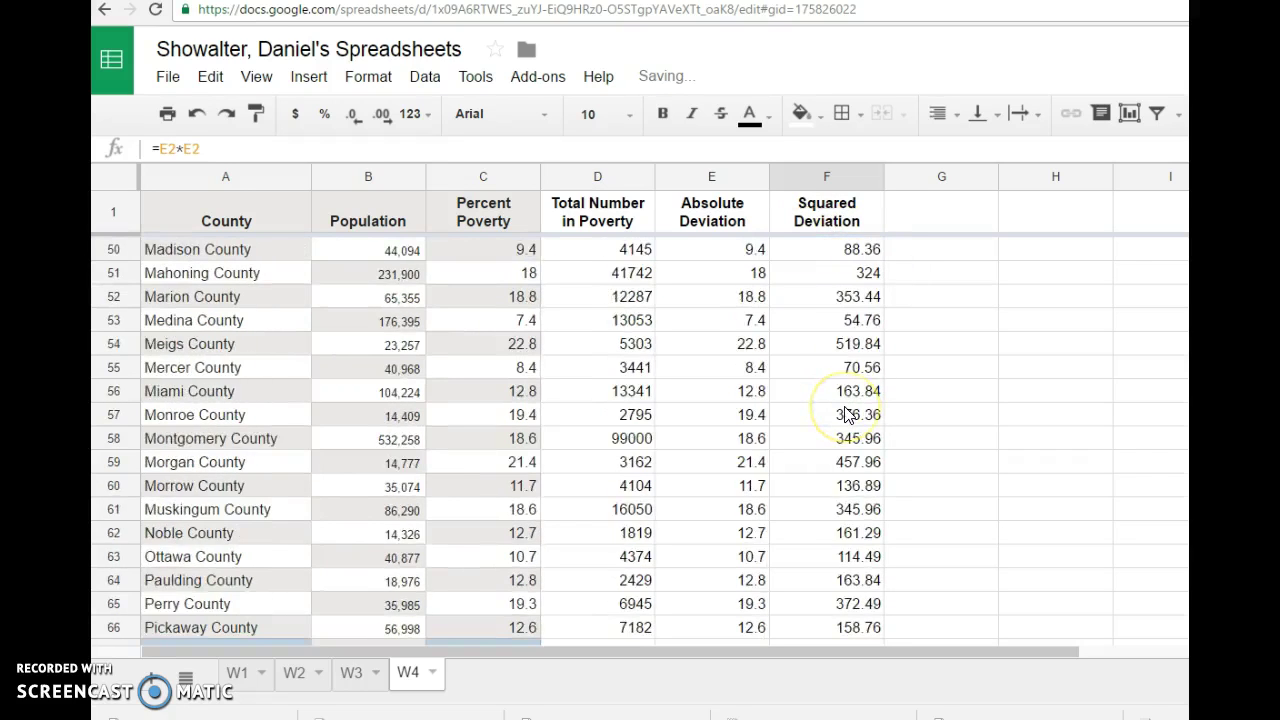
scroll(845, 414, "down", 14)
Add a bottom border under the Wyandot County row across A89:F89, directly above the Sum row
scroll(845, 414, "up", 2)
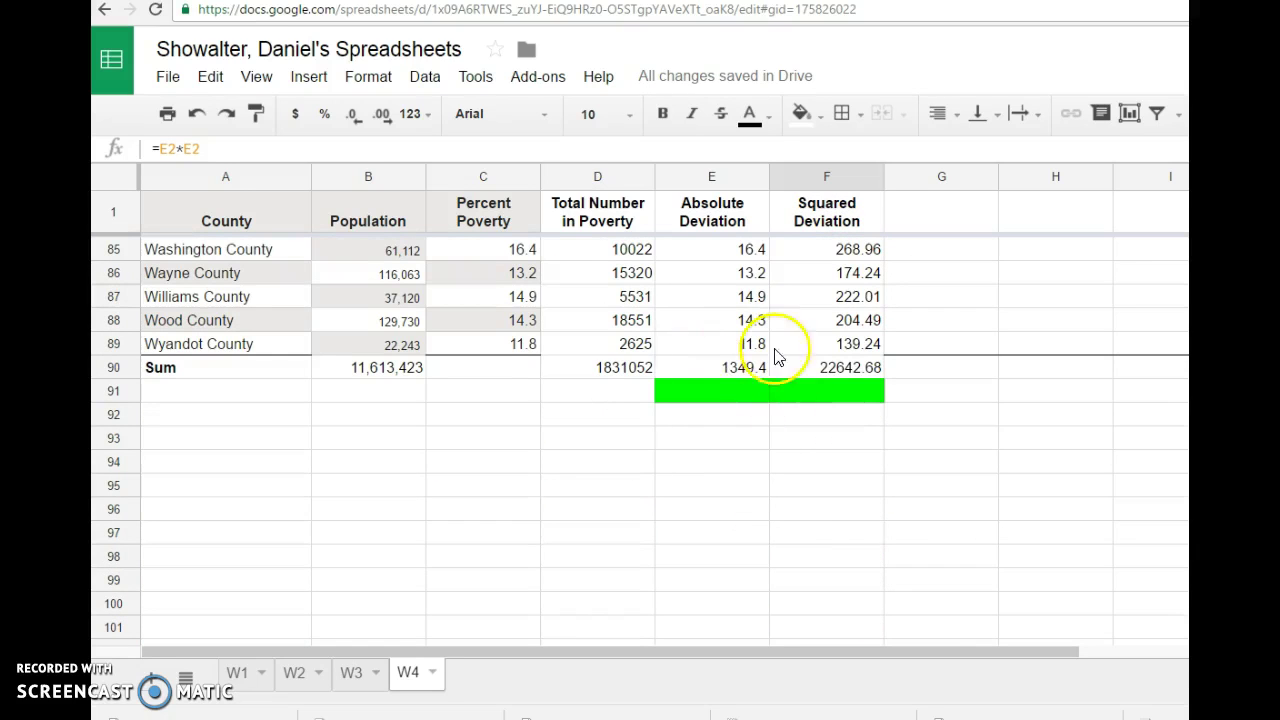
left_click_drag(251, 346, 852, 346)
left_click(850, 113)
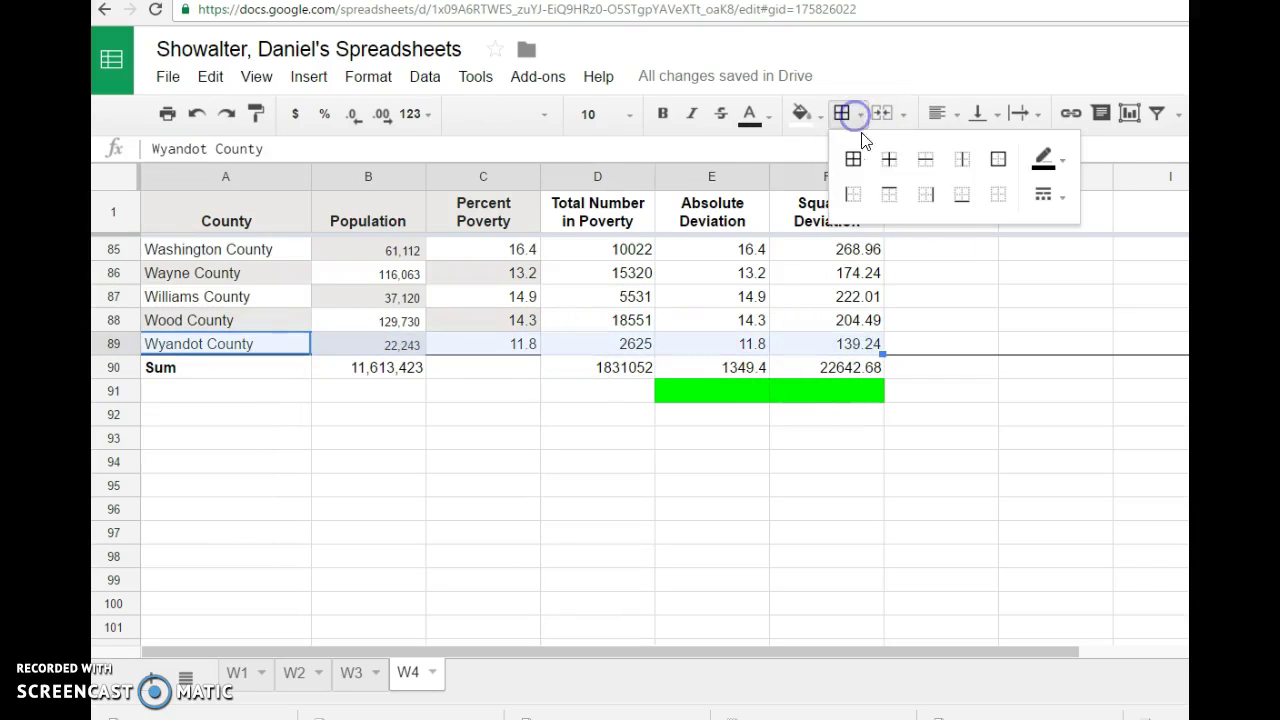
left_click(961, 197)
left_click(942, 343)
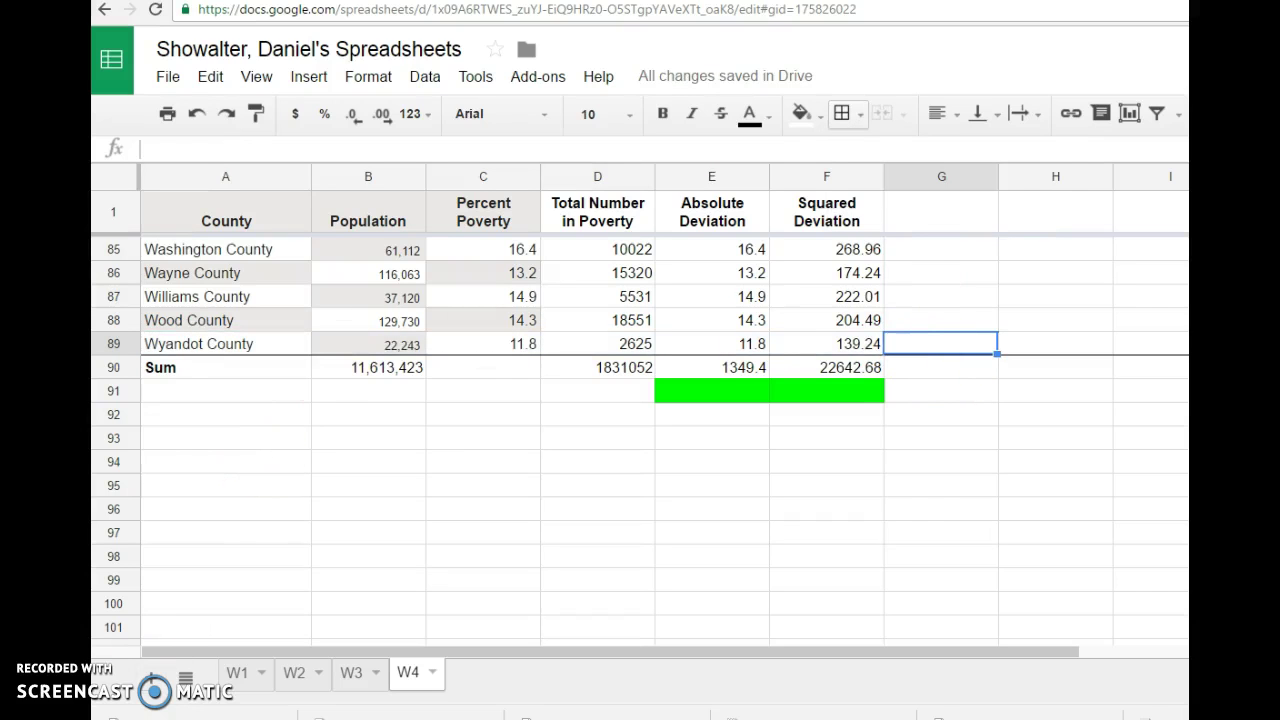
Switch to the Moodle course page to review assignment steps 6 to 8, and return to the W4 spreadsheet
scroll(910, 503, "up", 20)
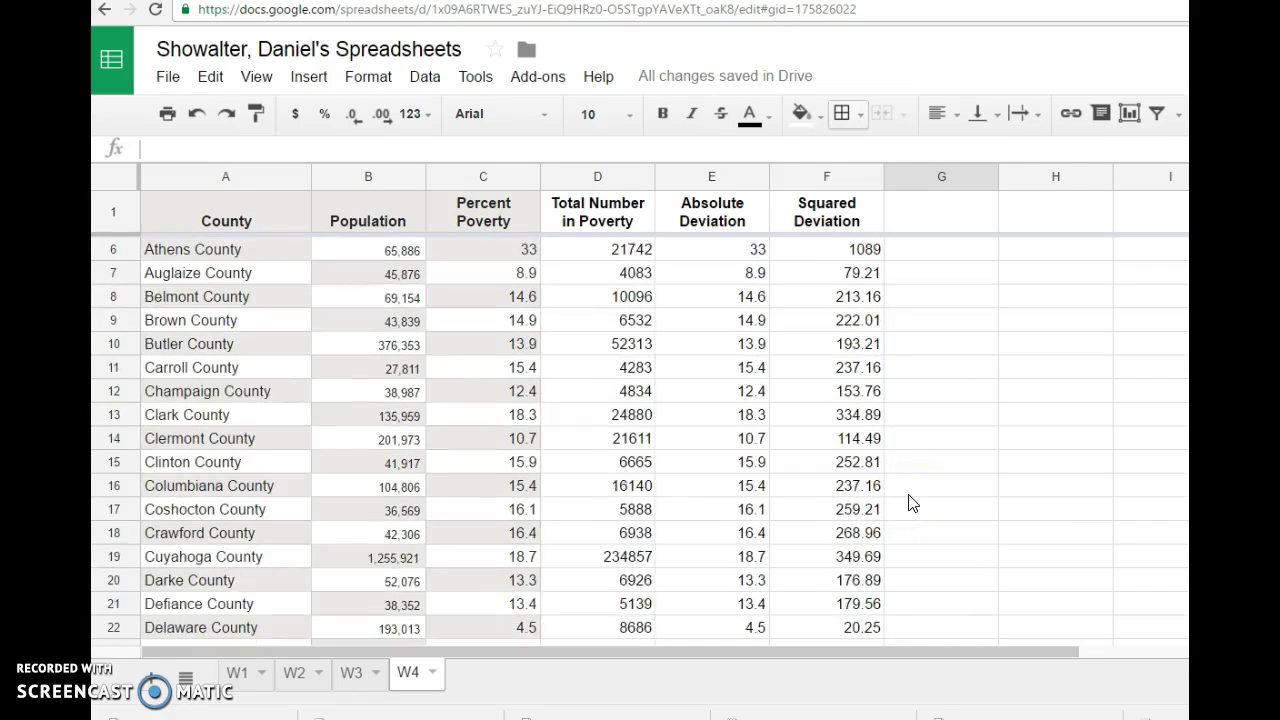
scroll(910, 503, "up", 2)
key("ctrl+Tab")
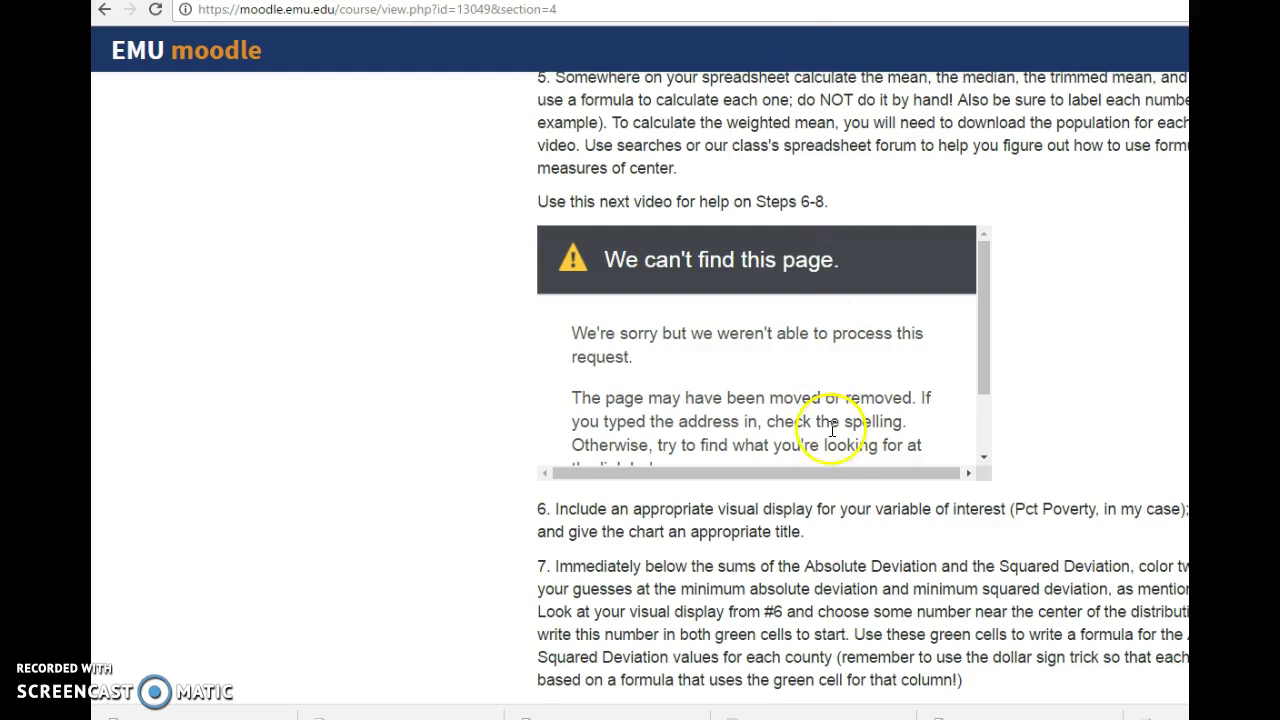
scroll(820, 540, "down", 2)
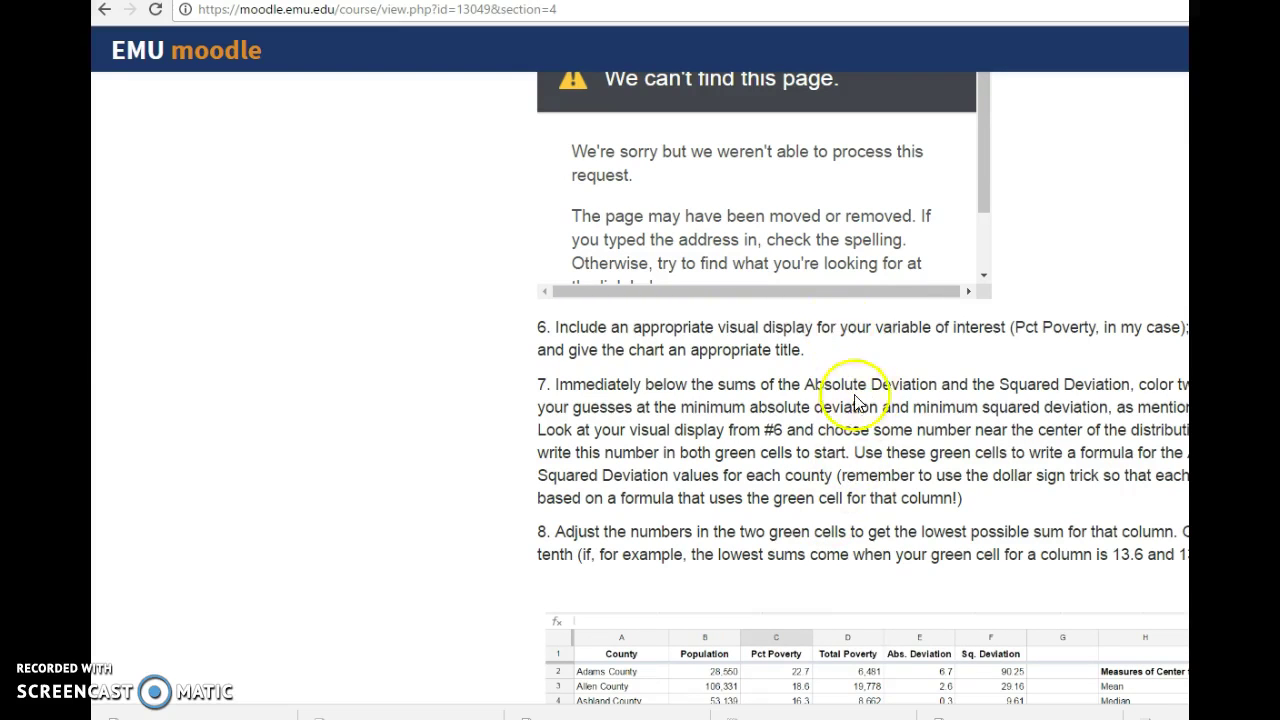
scroll(857, 429, "up", 3)
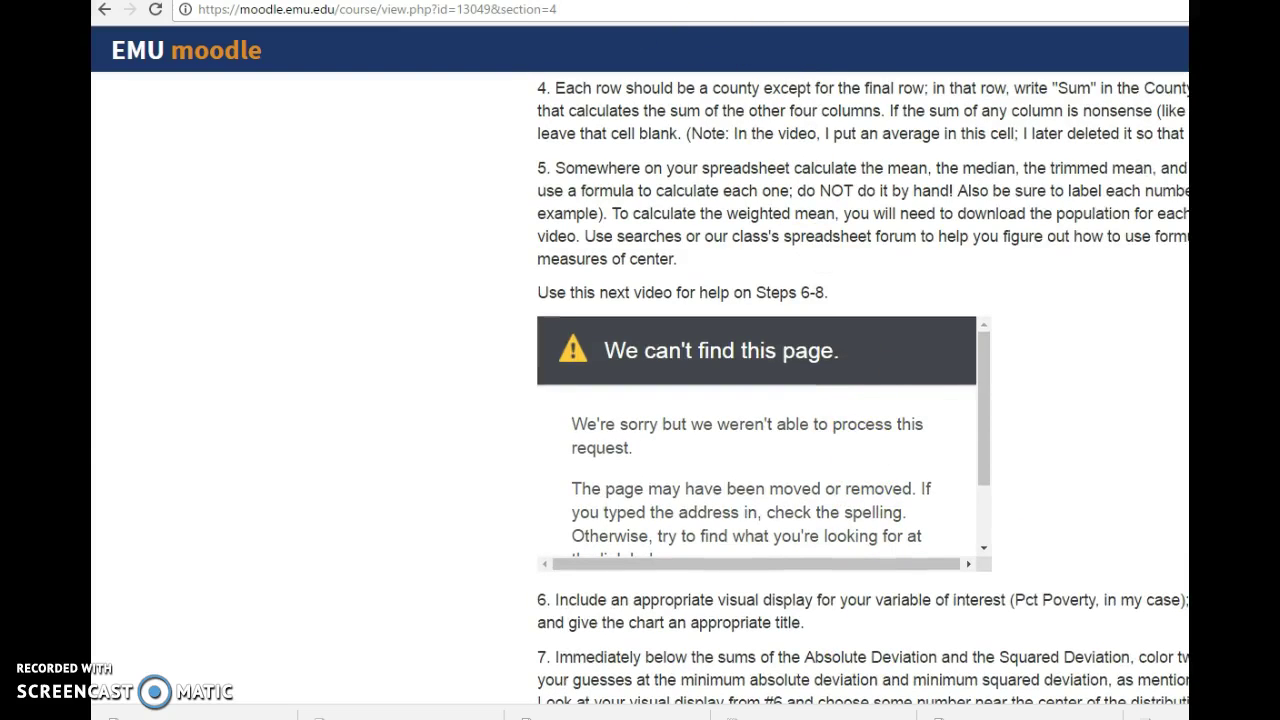
key("ctrl+Tab")
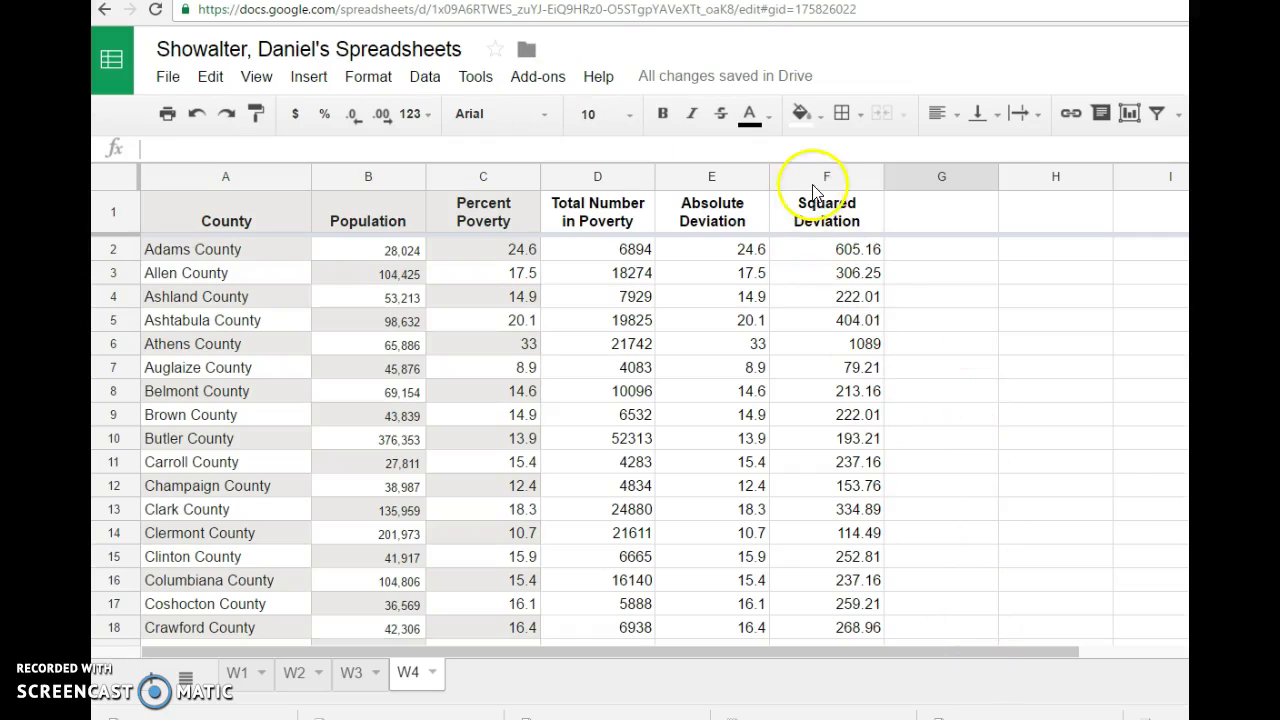
Narrow columns C through F together to one equal width that still fits their wrapped headings
left_click_drag(822, 177, 506, 174)
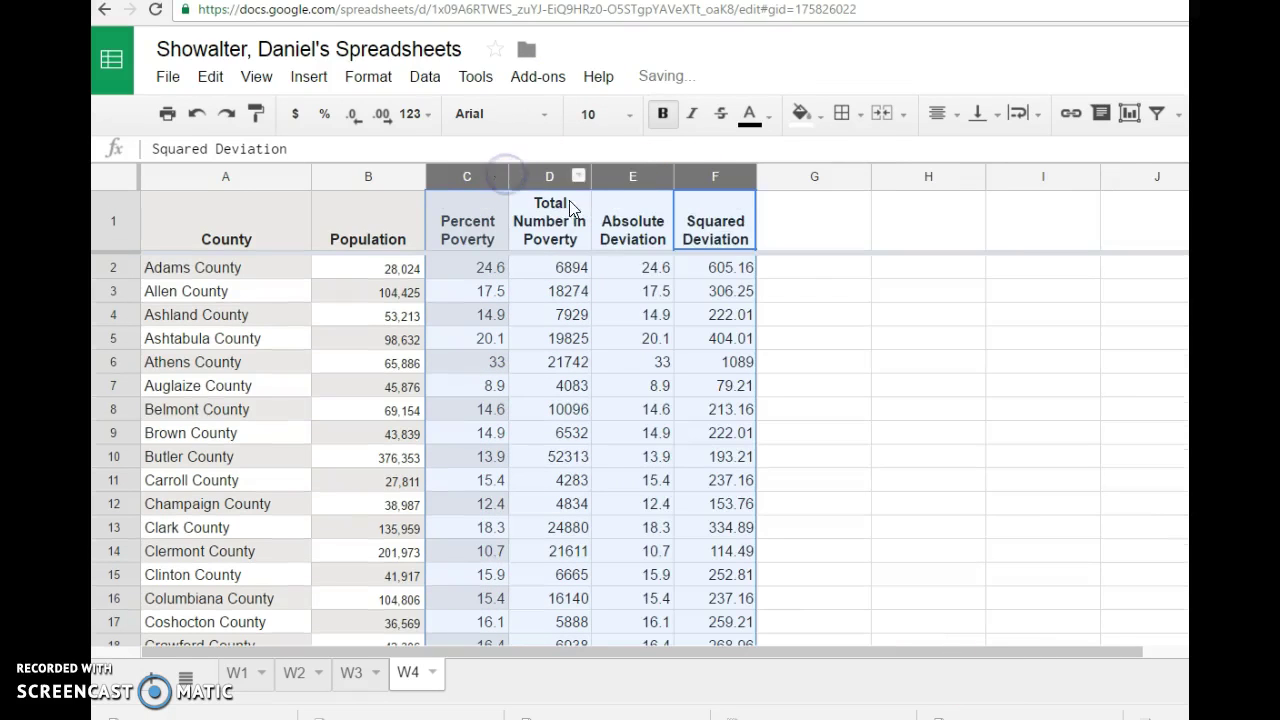
left_click(836, 292)
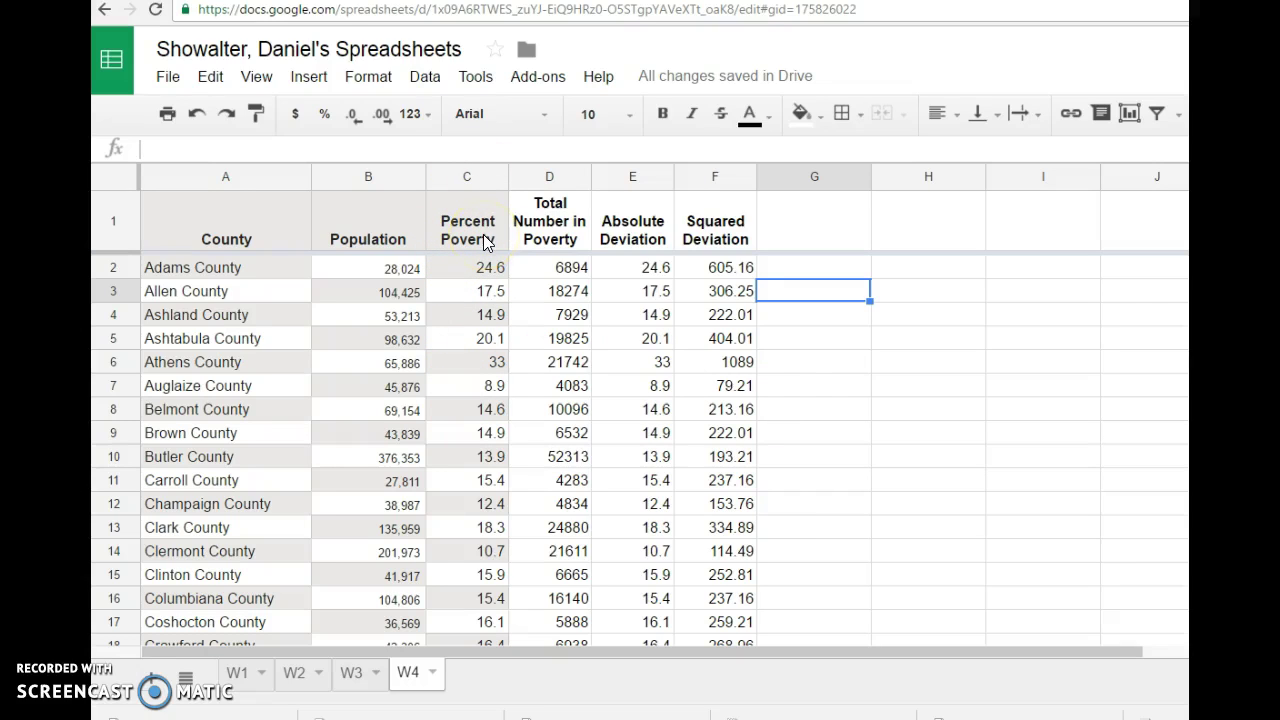
Start a new chart from the Percent Poverty column (W4!C1:C999), using the recommended histogram
left_click(473, 176)
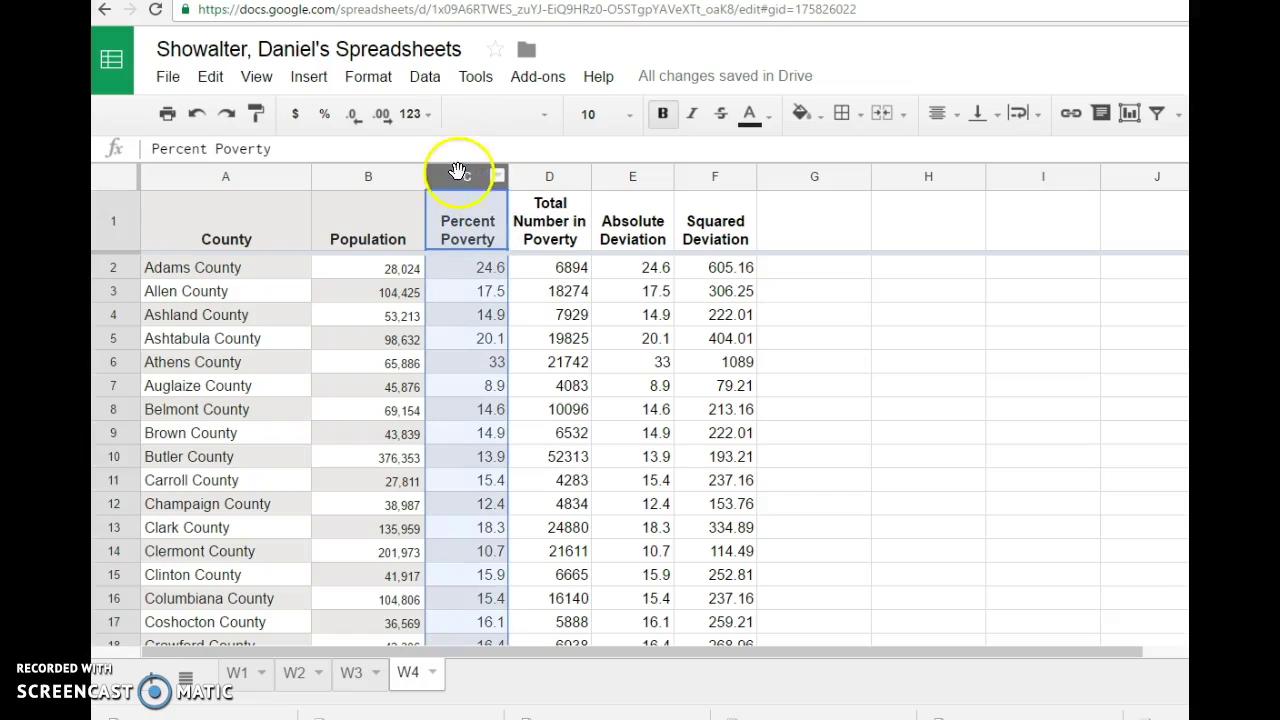
left_click(304, 80)
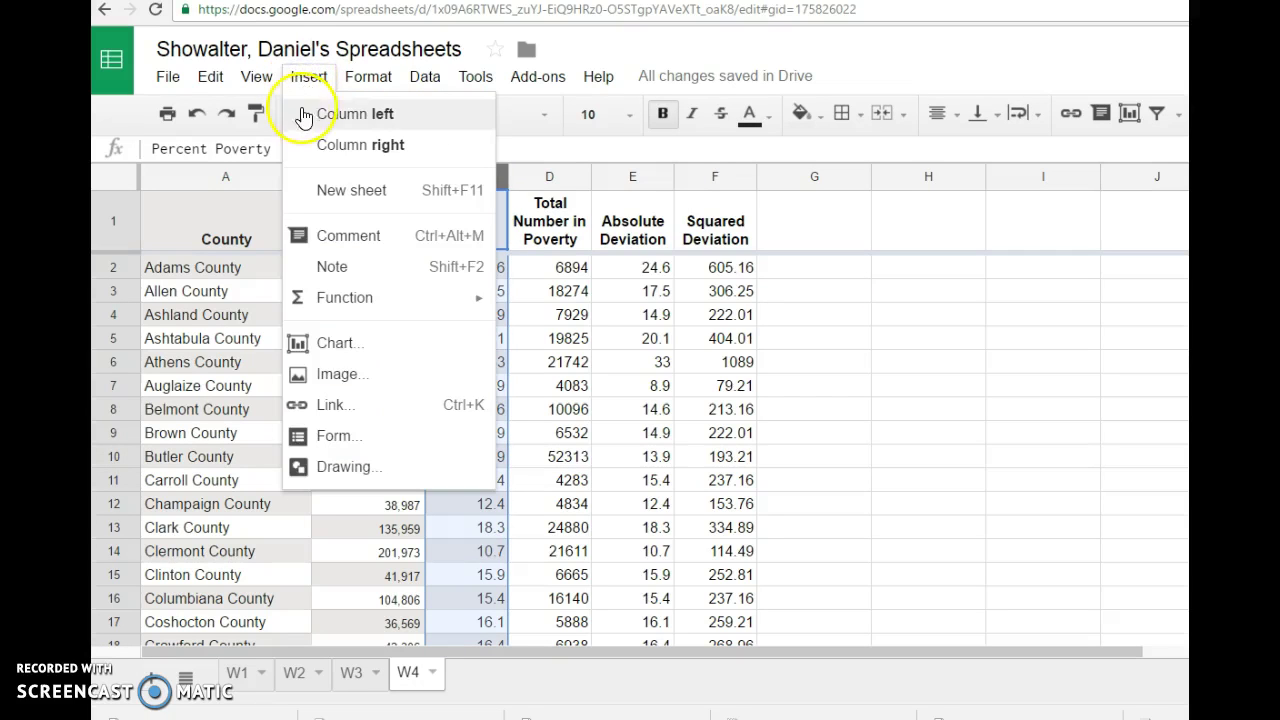
left_click(352, 343)
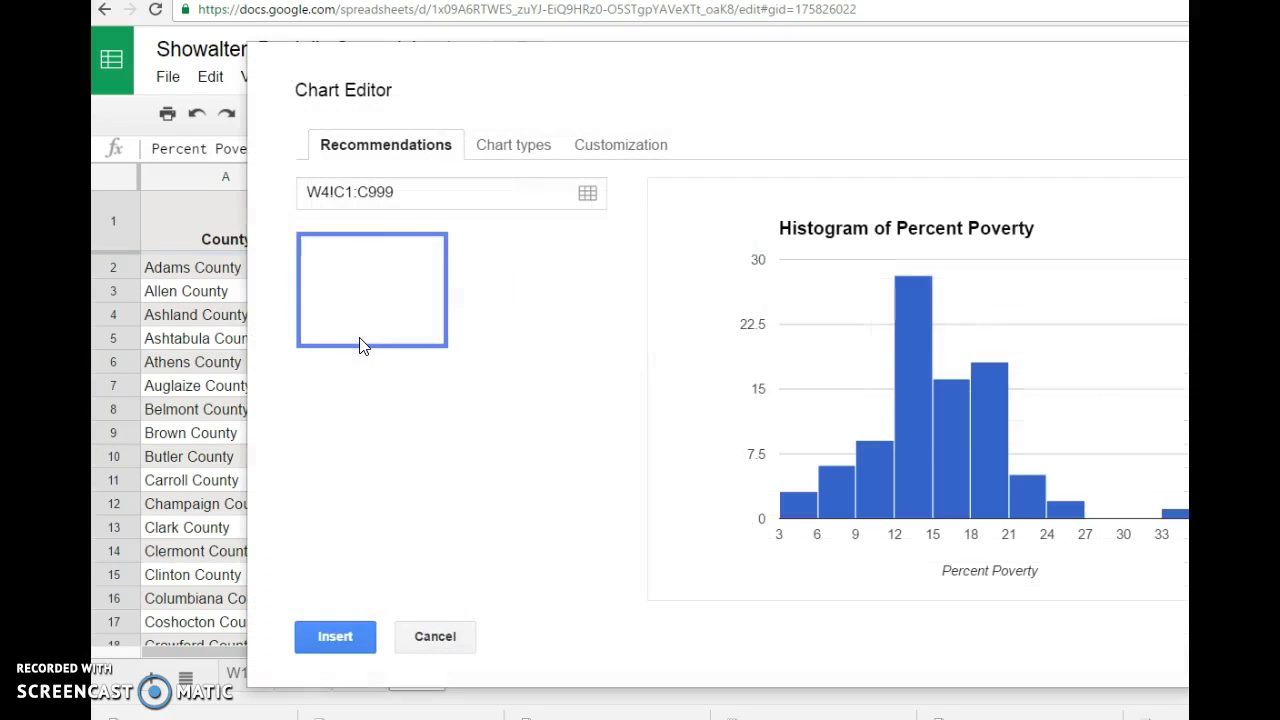
left_click(414, 343)
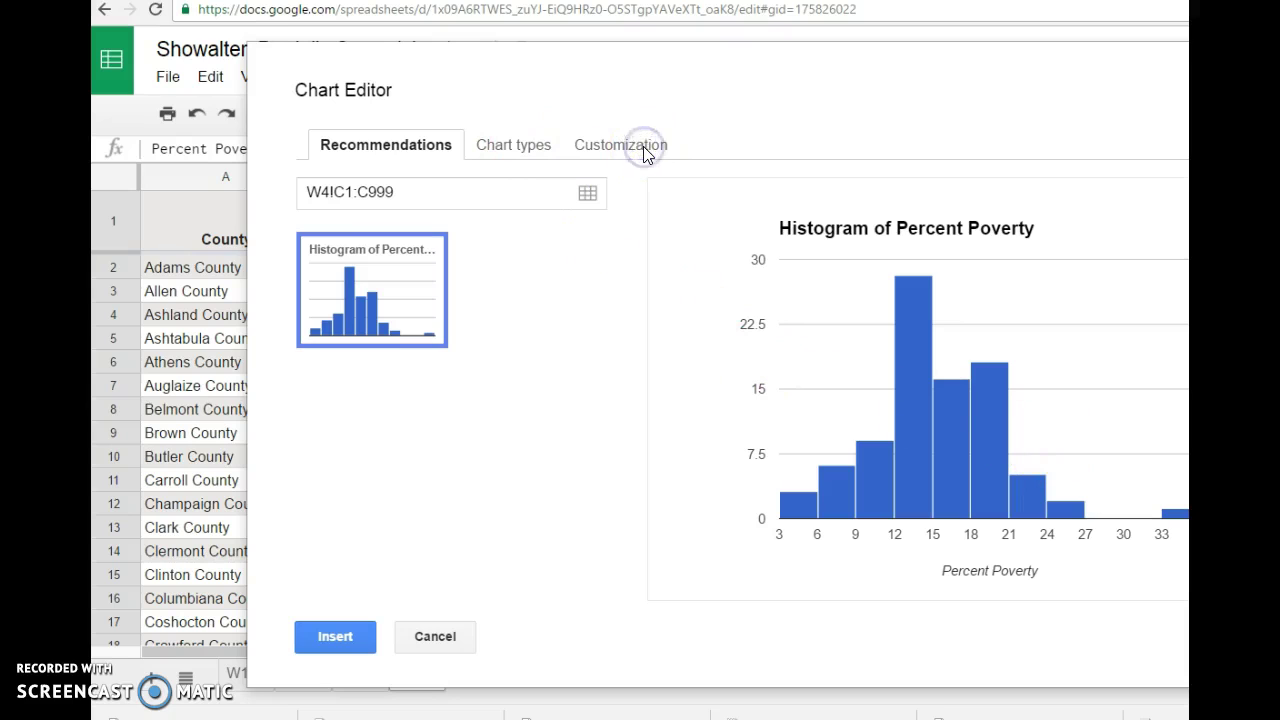
Title the histogram "Ohio Counties, by Percent Poverty" and insert it into the sheet
left_click(615, 150)
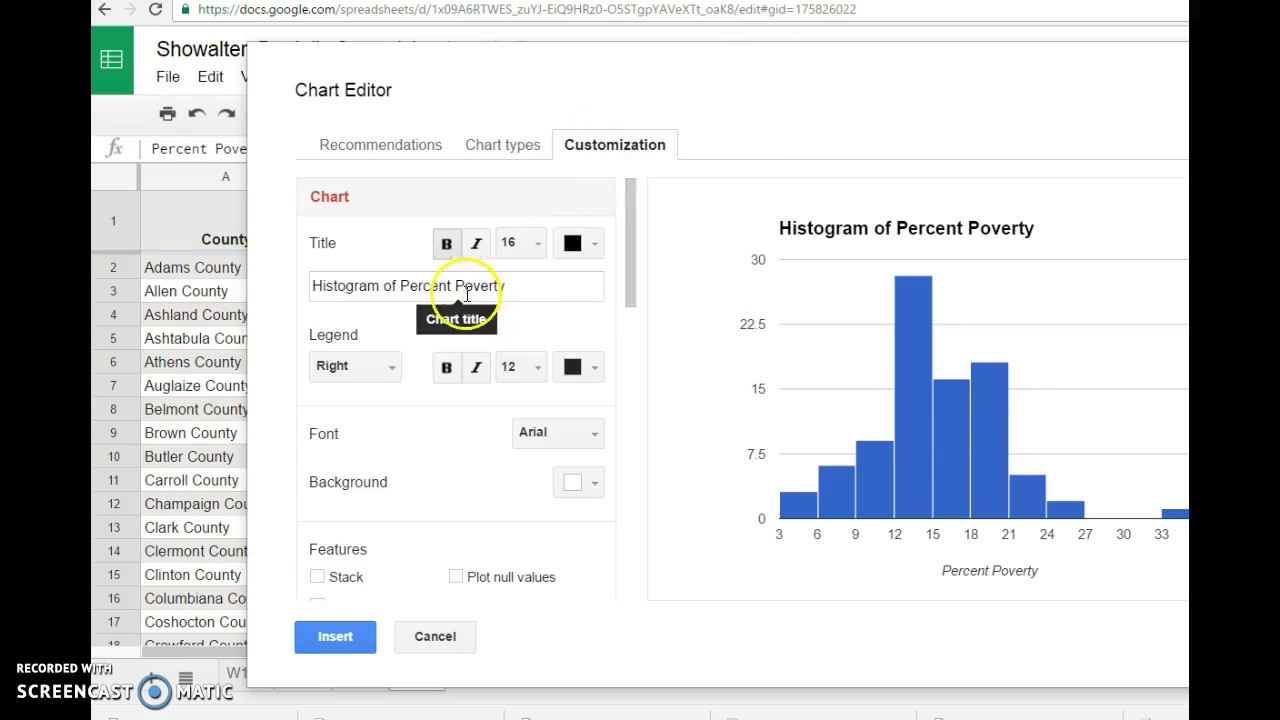
left_click(312, 284)
left_click_drag(312, 284, 519, 286)
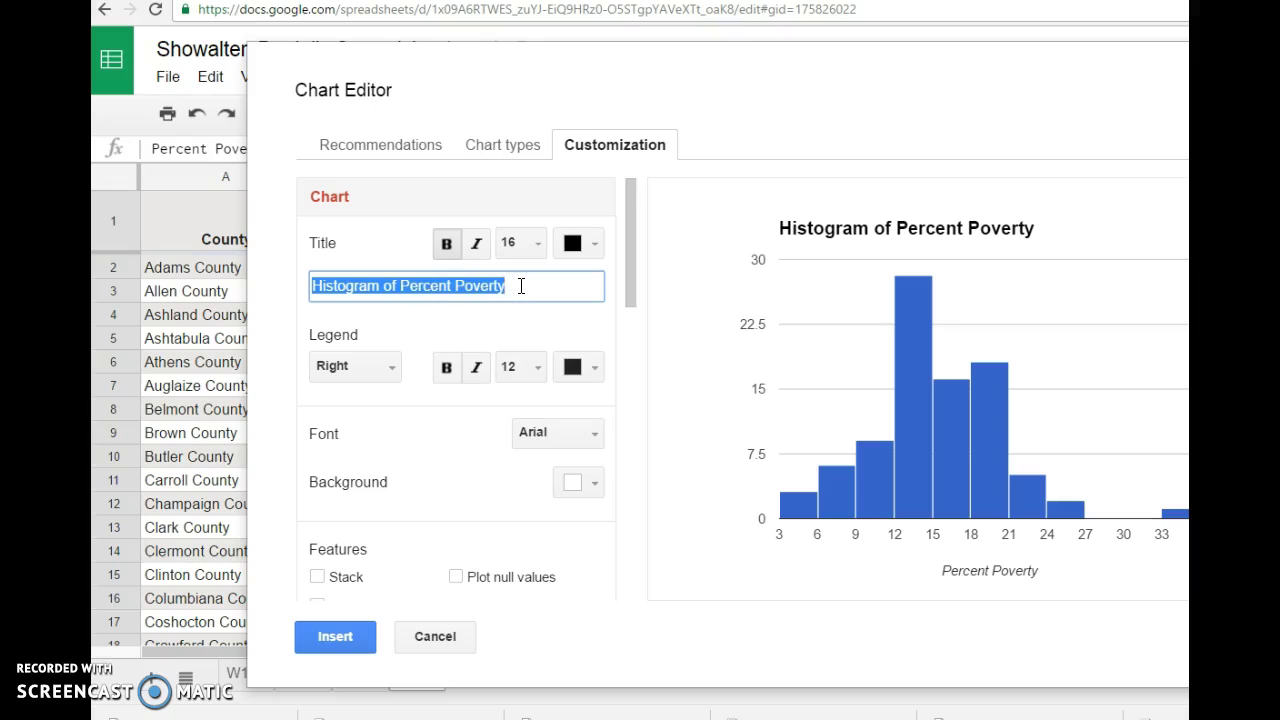
type("Ohio Counties, by Perce")
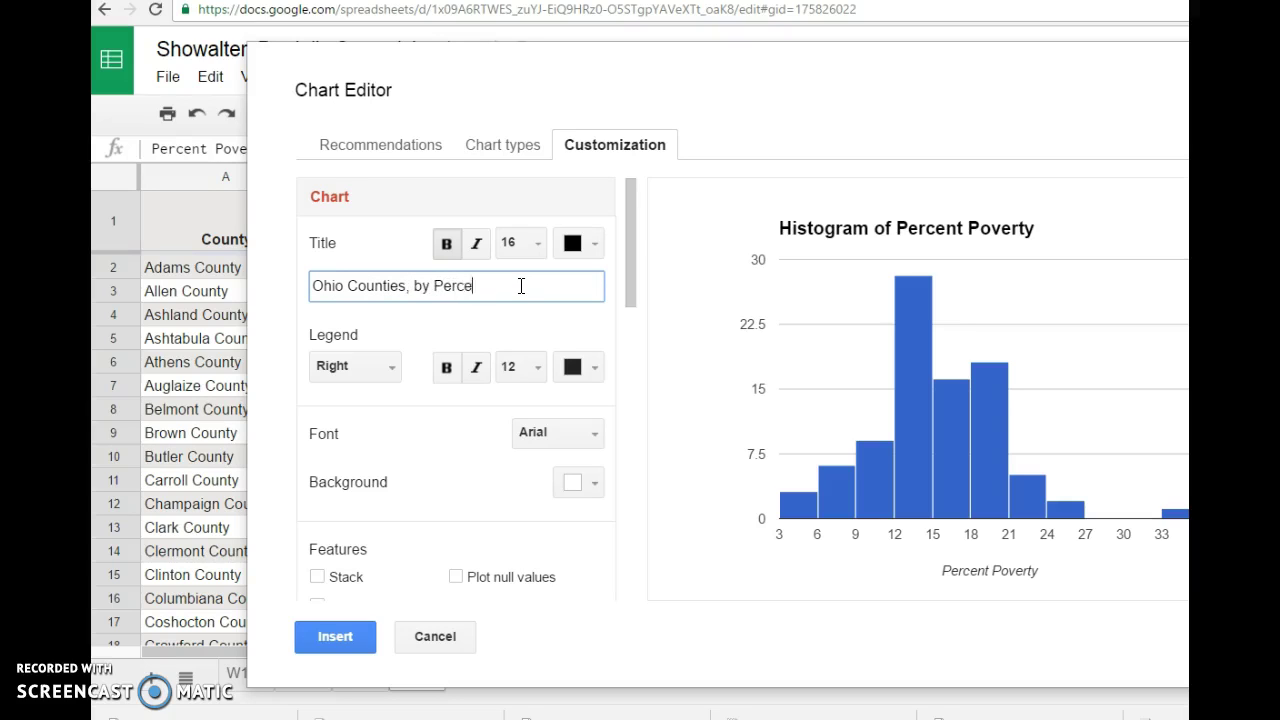
type("nt Poverty")
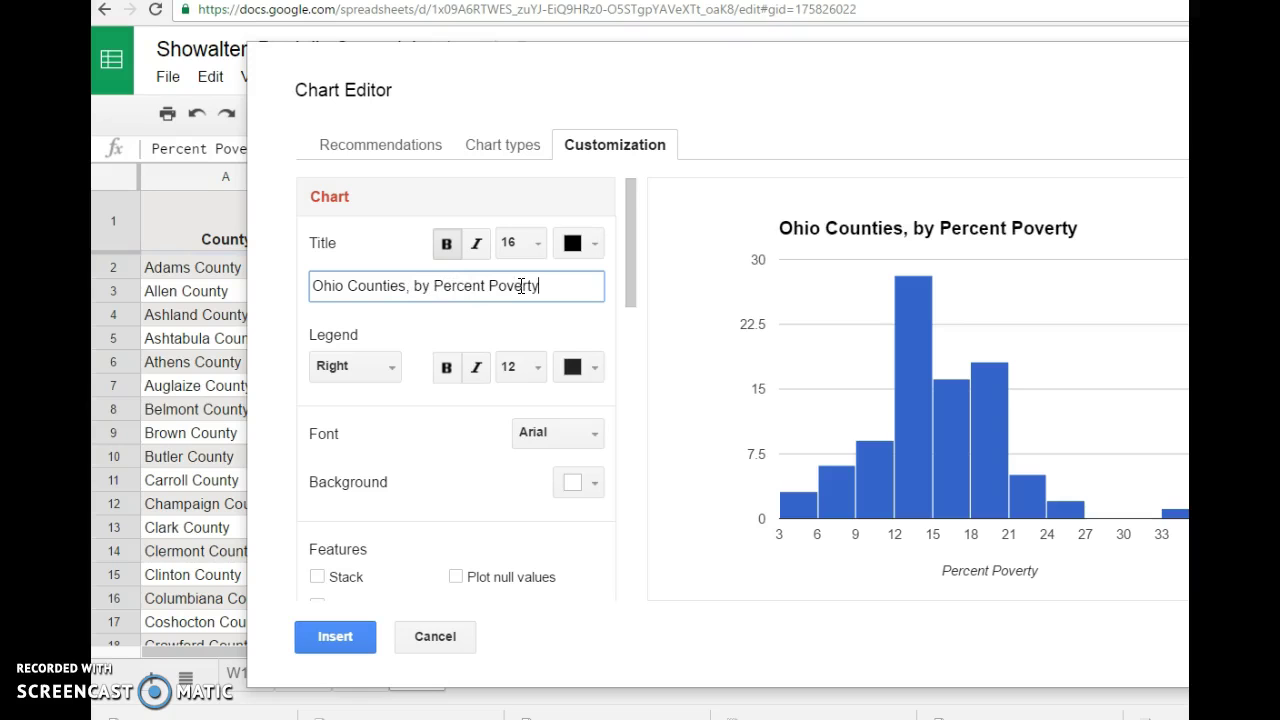
left_click(352, 630)
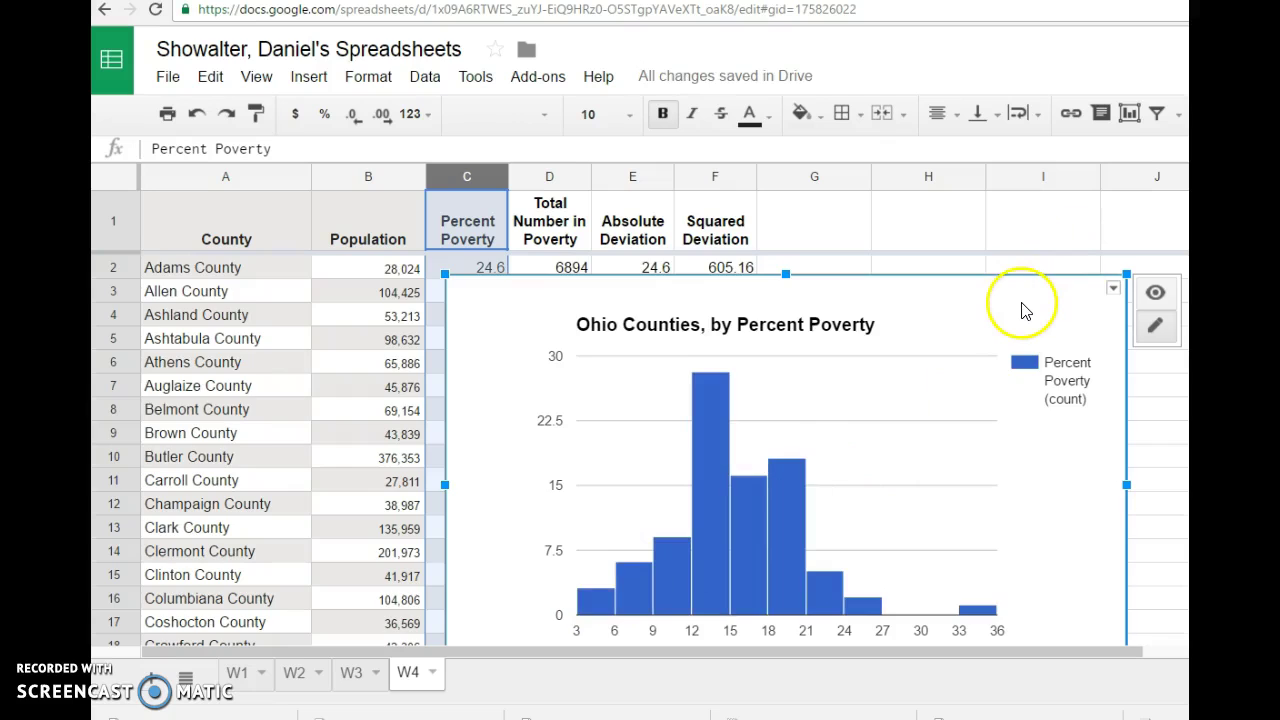
Set the histogram's left vertical axis title to "Number of Counties at Poverty Level"
scroll(1022, 310, "down", 1)
scroll(1022, 310, "up", 1)
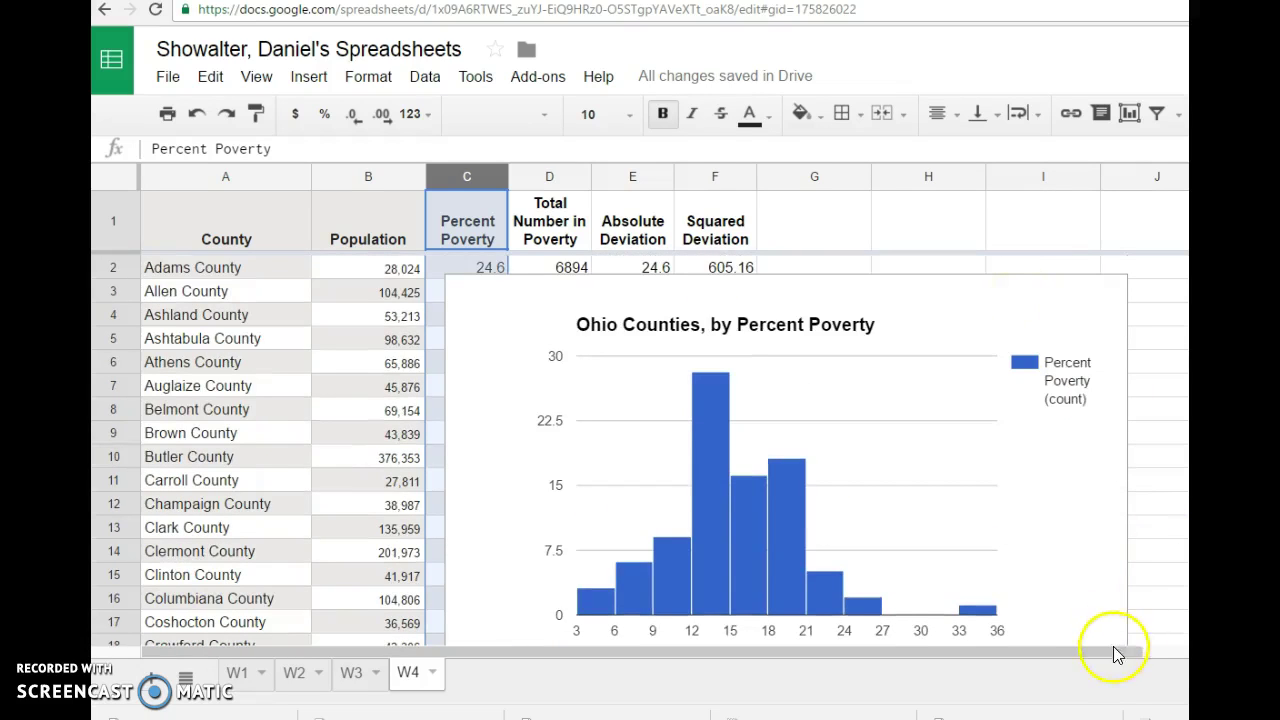
left_click(1042, 504)
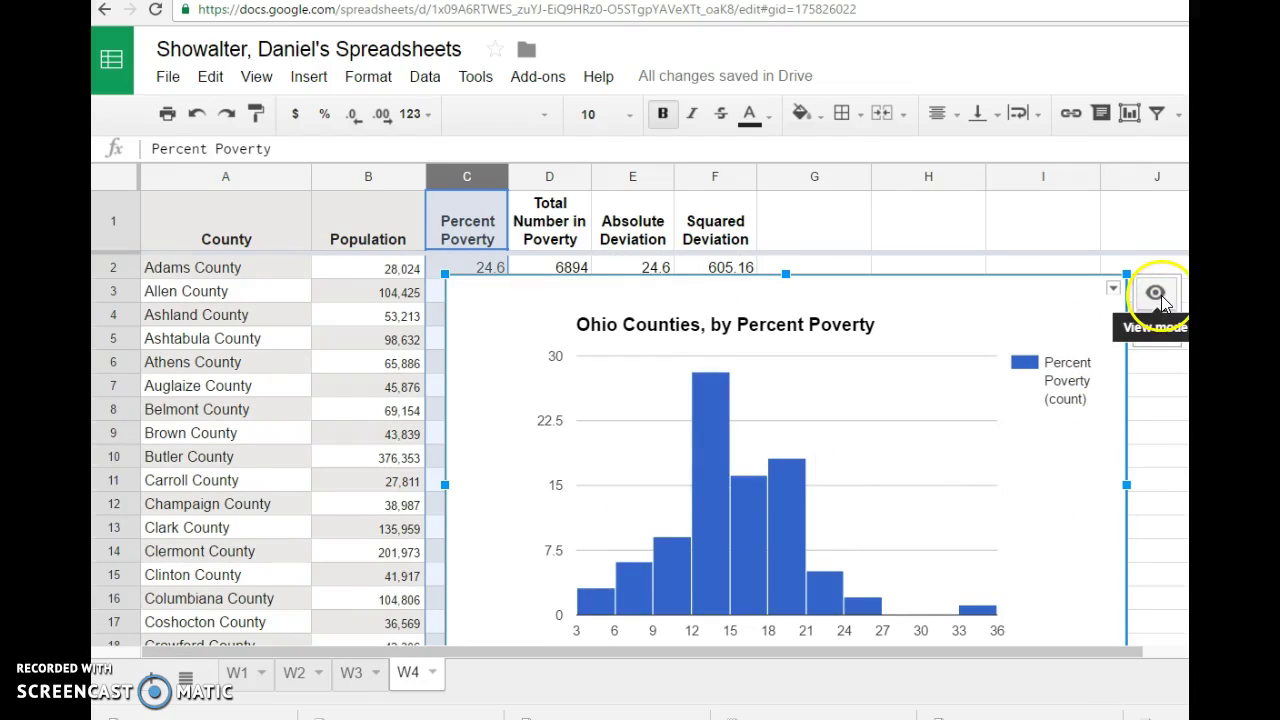
left_click(509, 530)
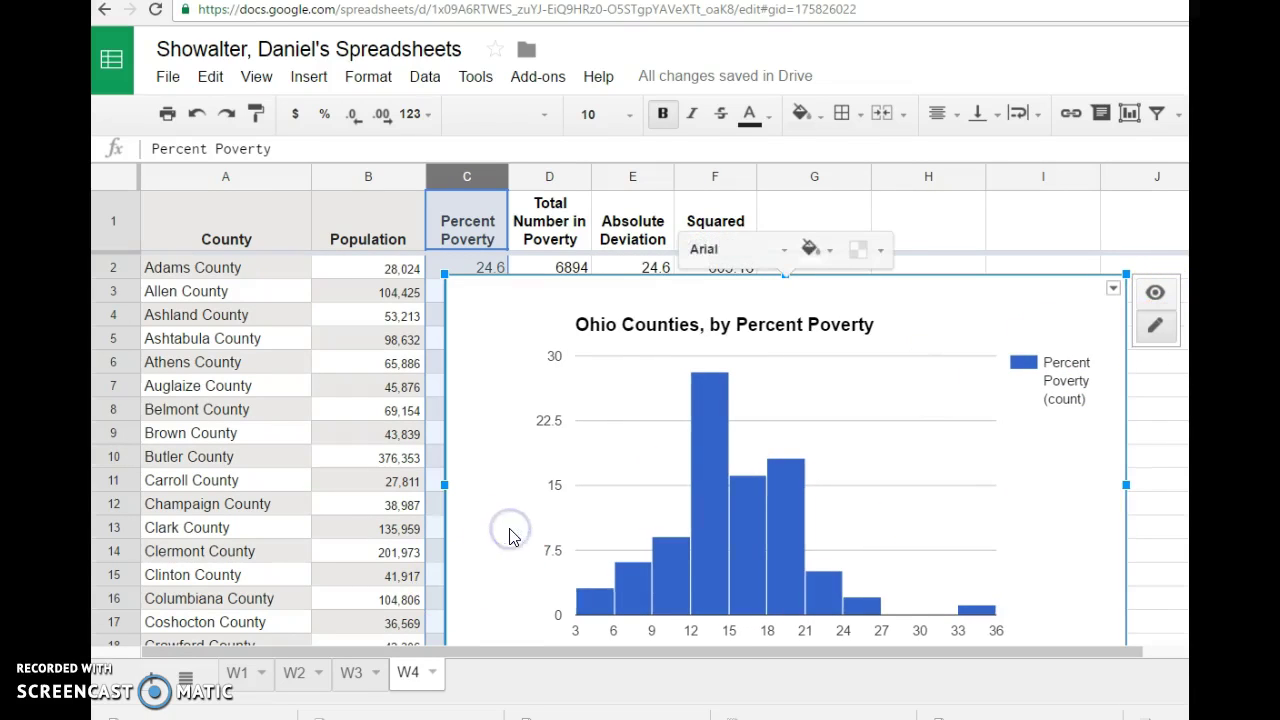
right_click(509, 535)
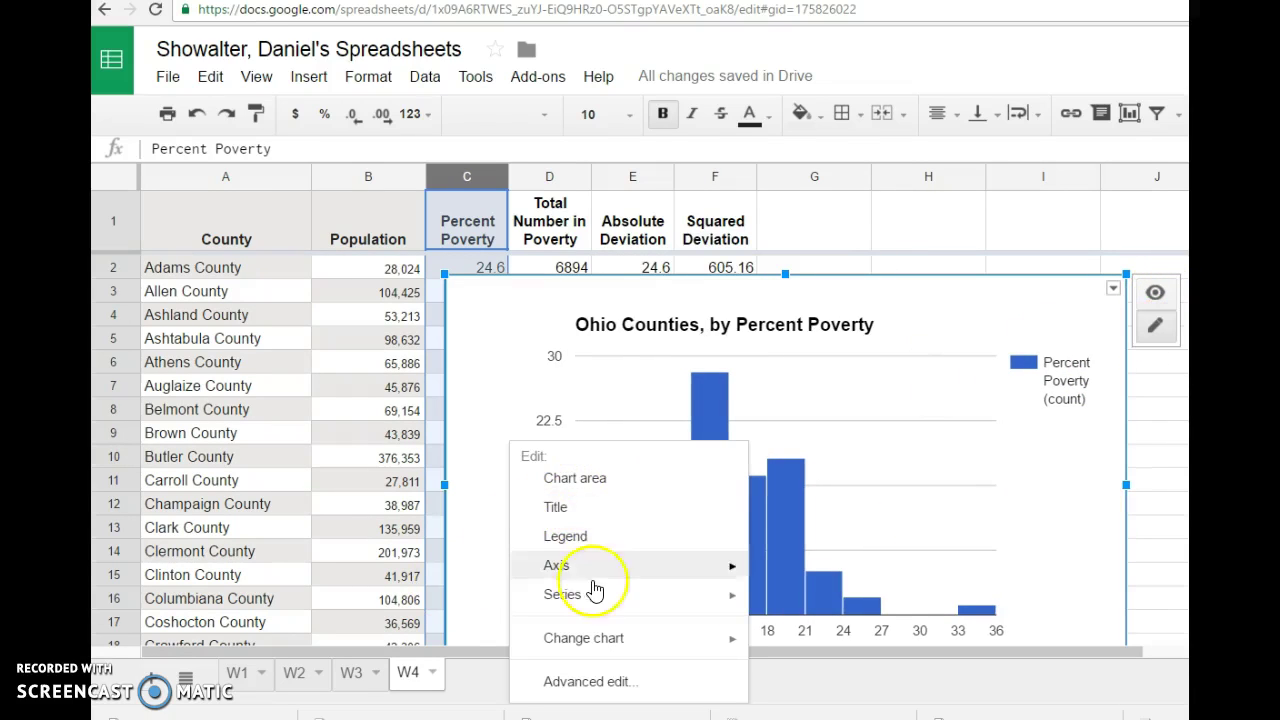
mouse_move(595, 571)
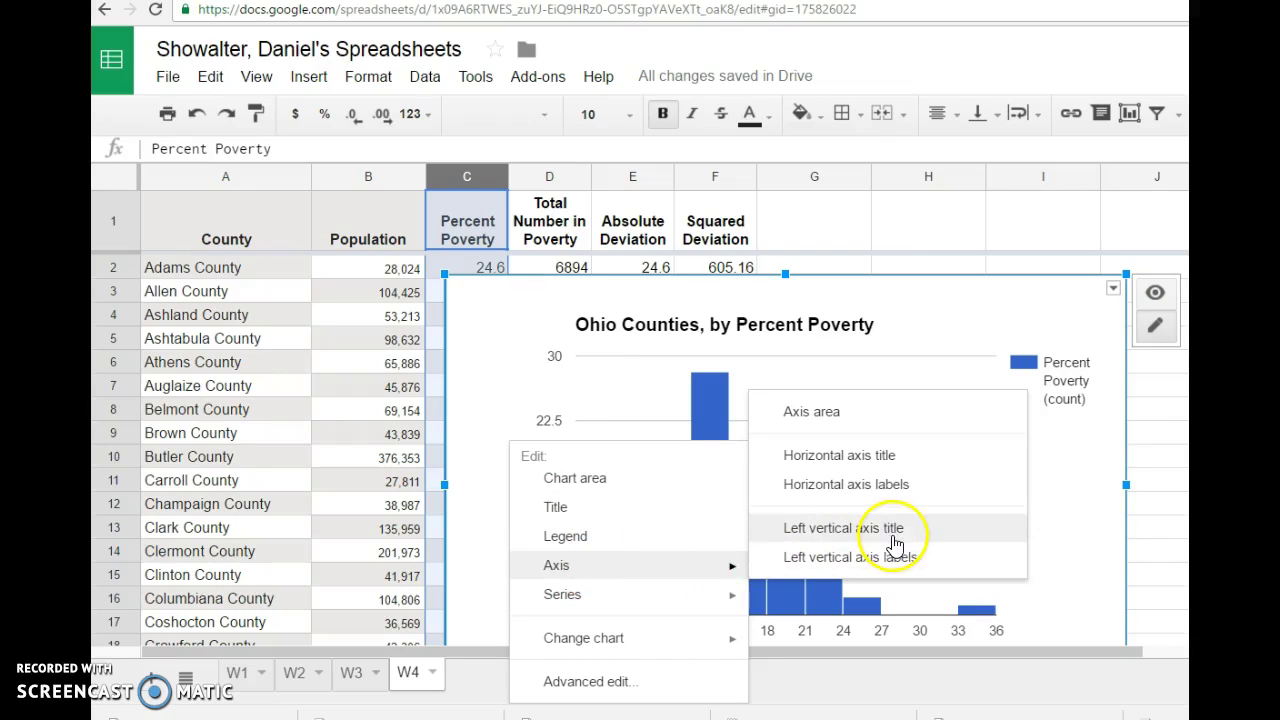
left_click(895, 530)
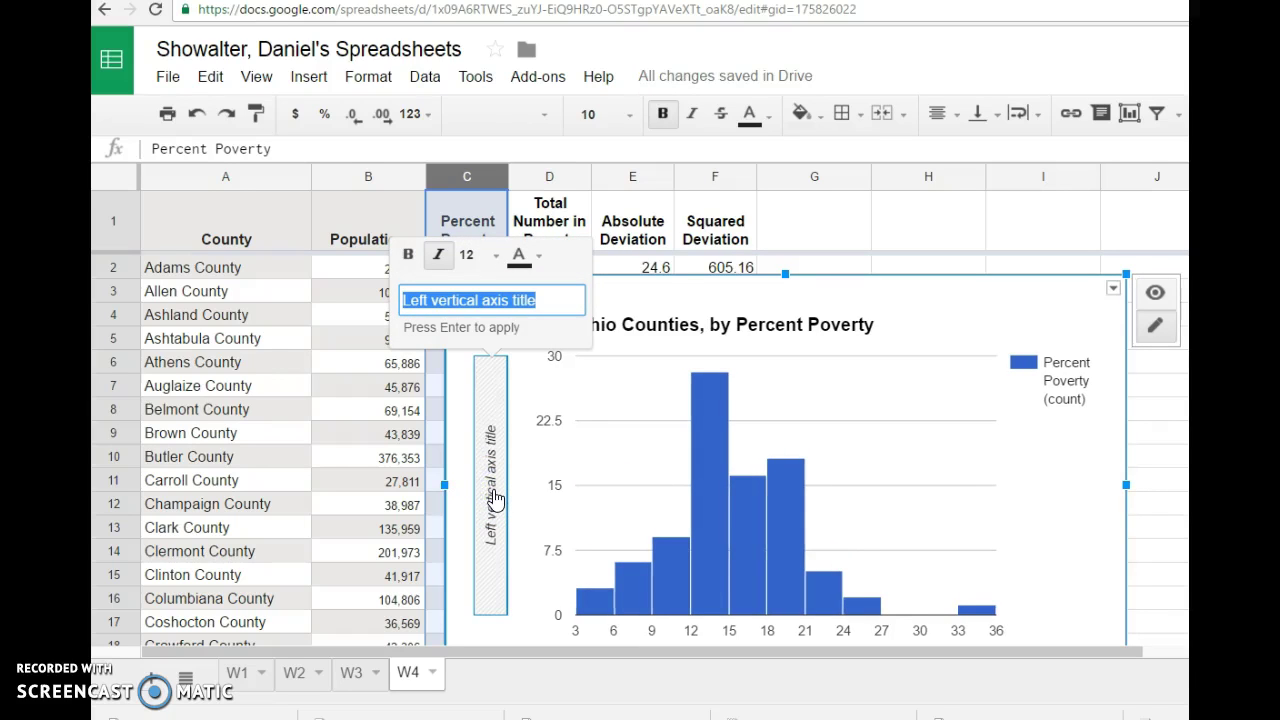
type("Number of Counties at Pov")
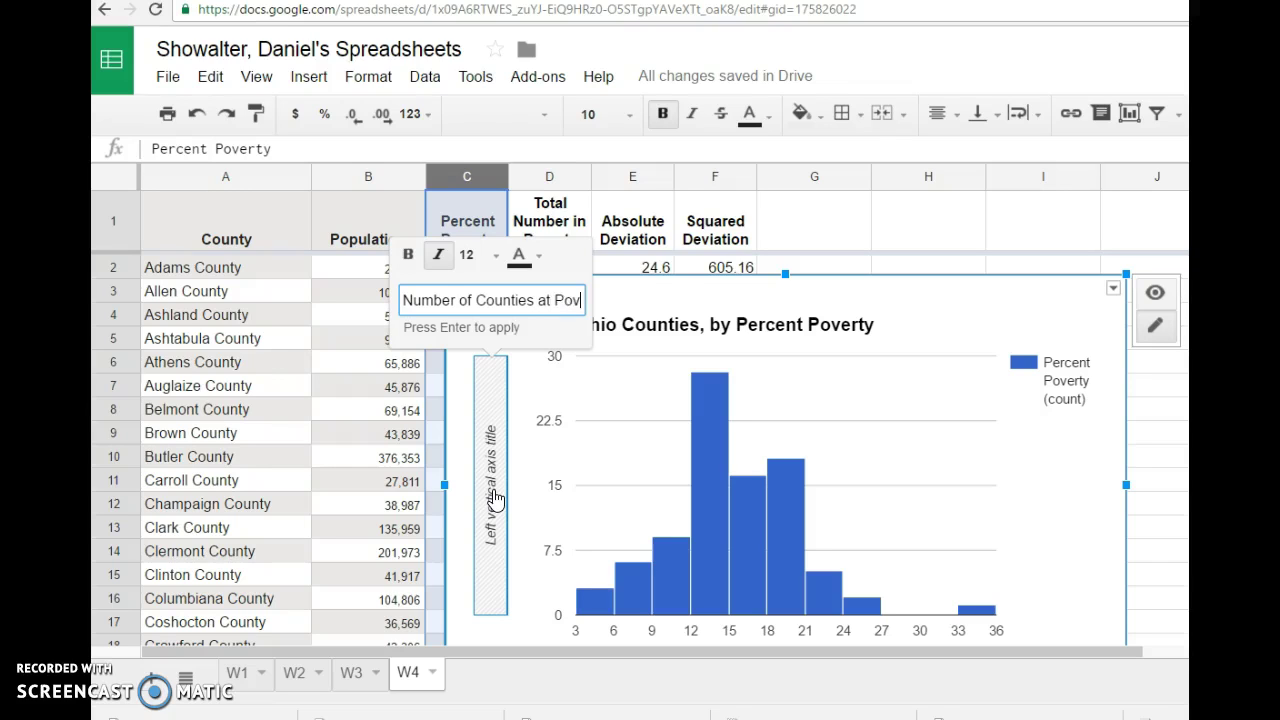
type("erty ")
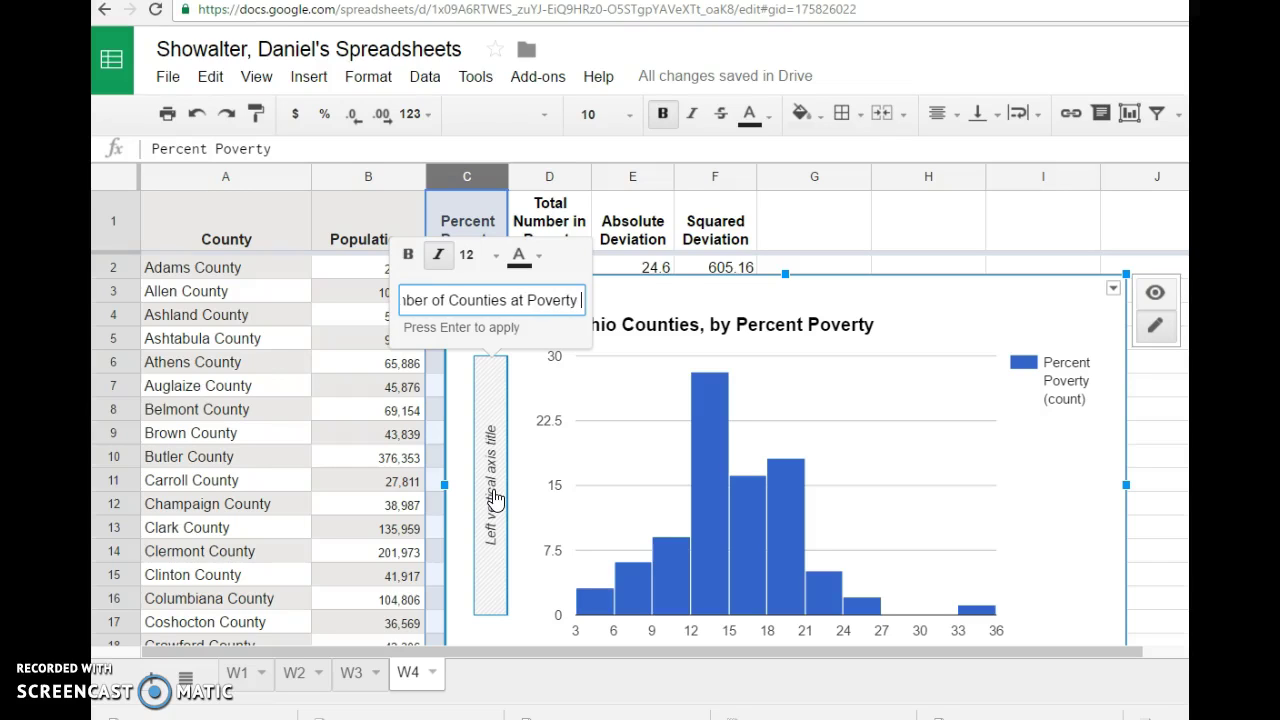
type("Level")
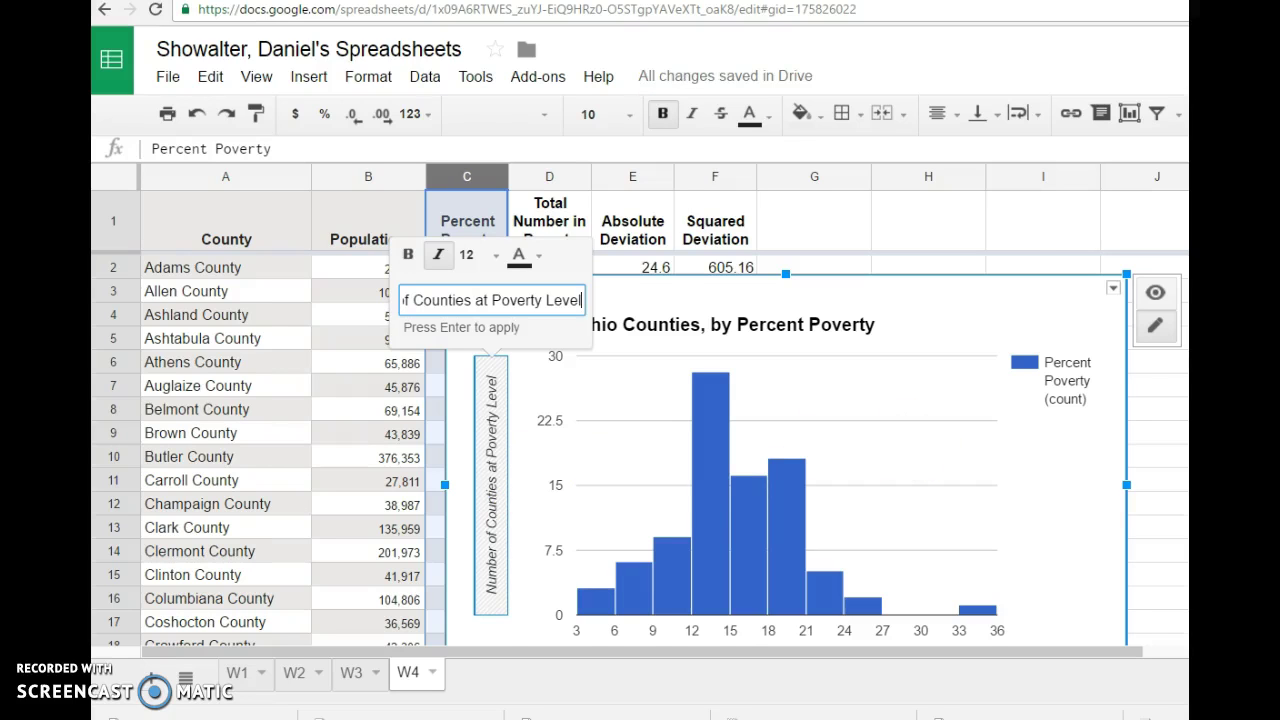
Check the histogram's horizontal axis title without editing its text
scroll(640, 450, "down", 2)
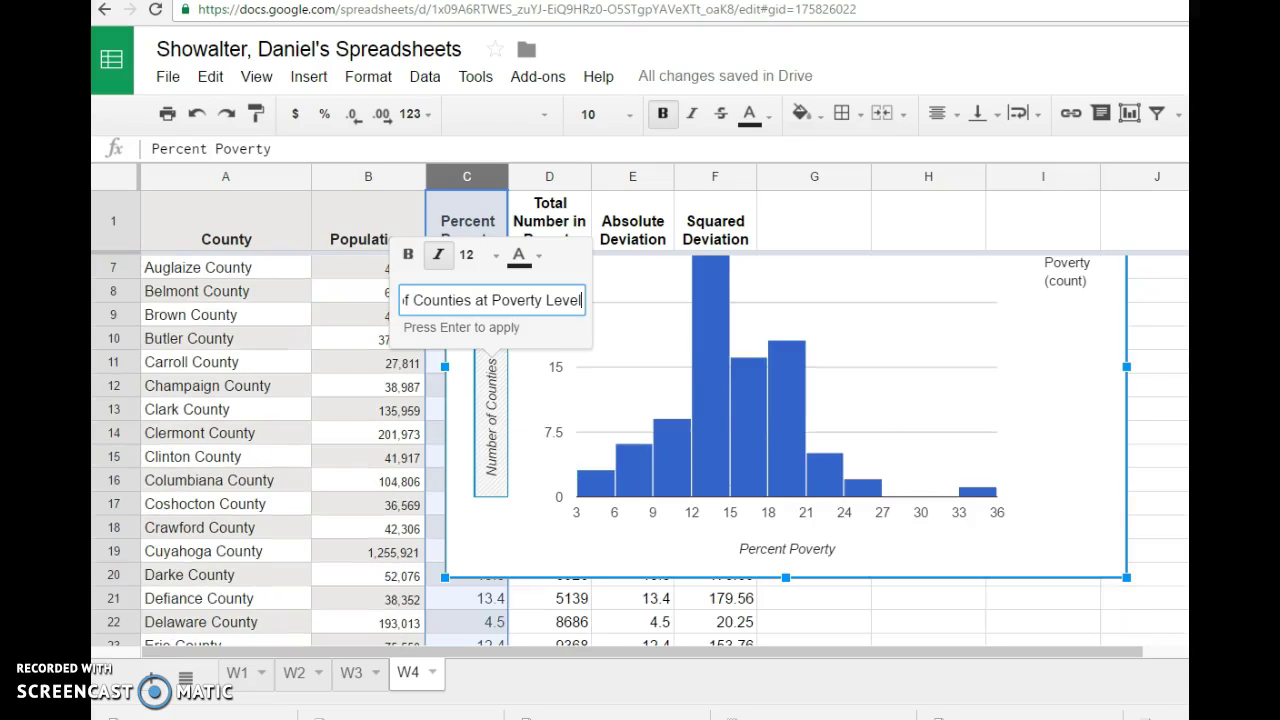
left_click(810, 560)
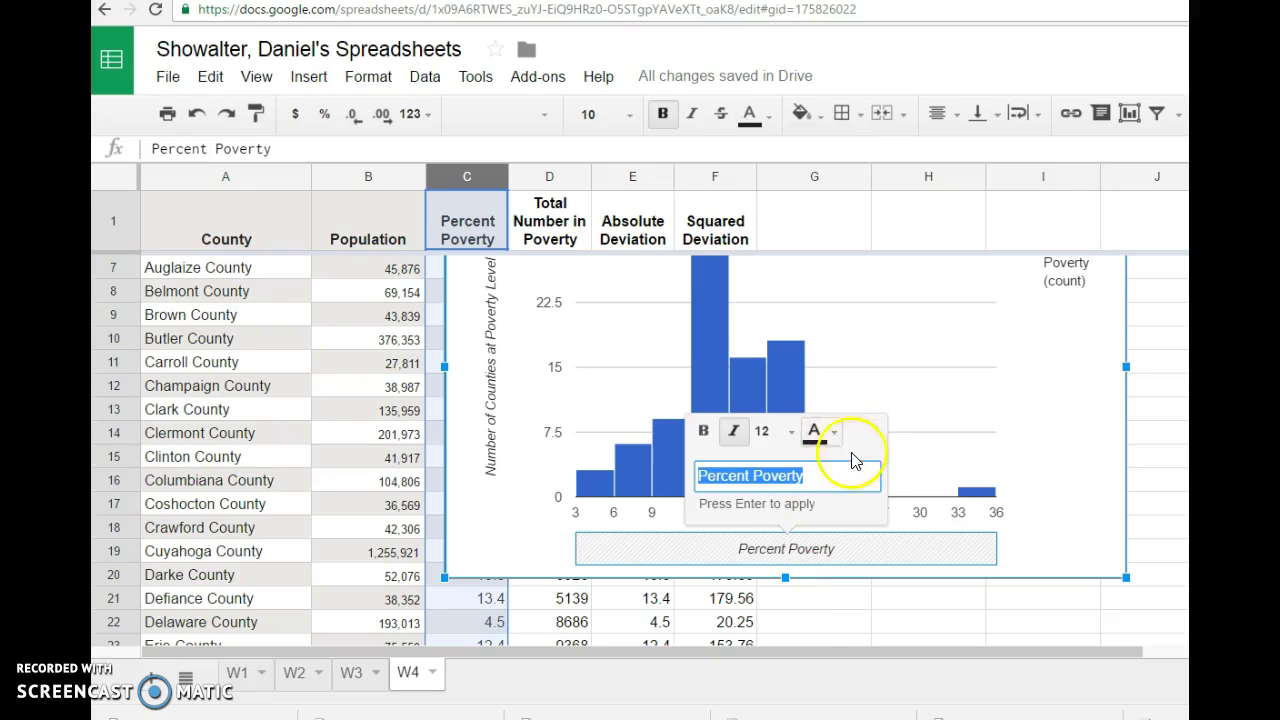
left_click(1034, 463)
left_click(826, 558)
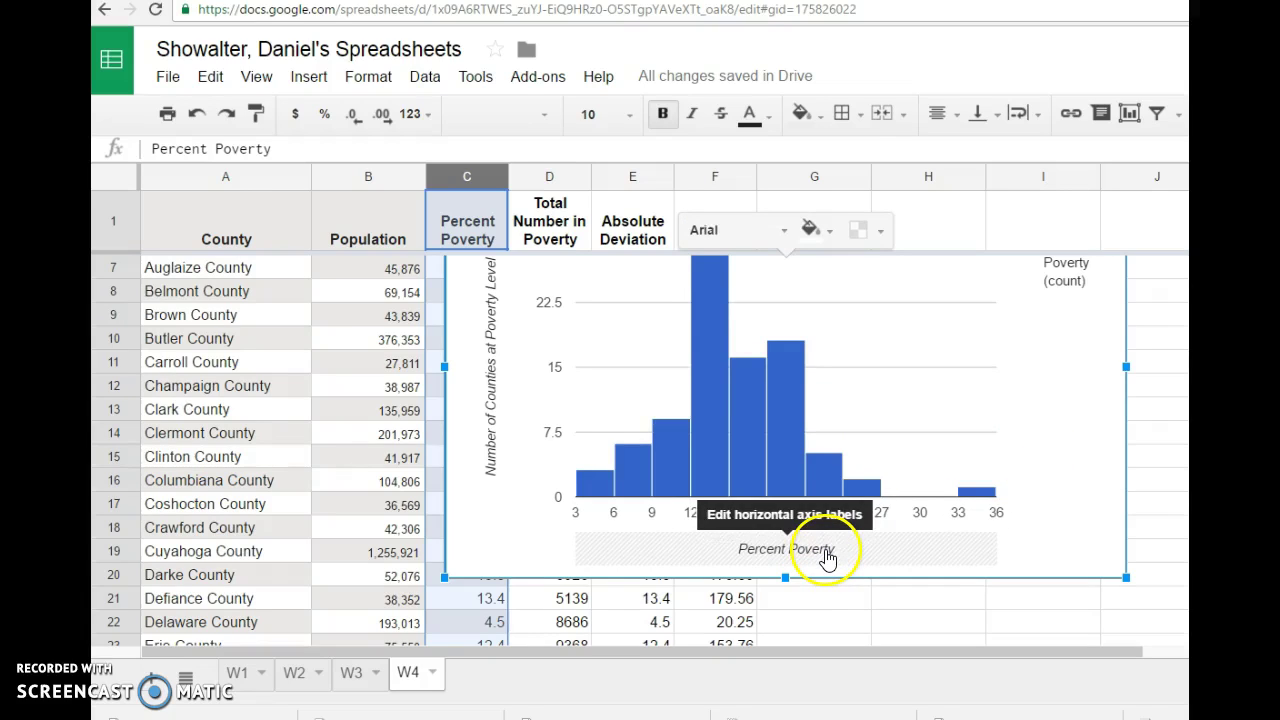
scroll(826, 555, "up", 3)
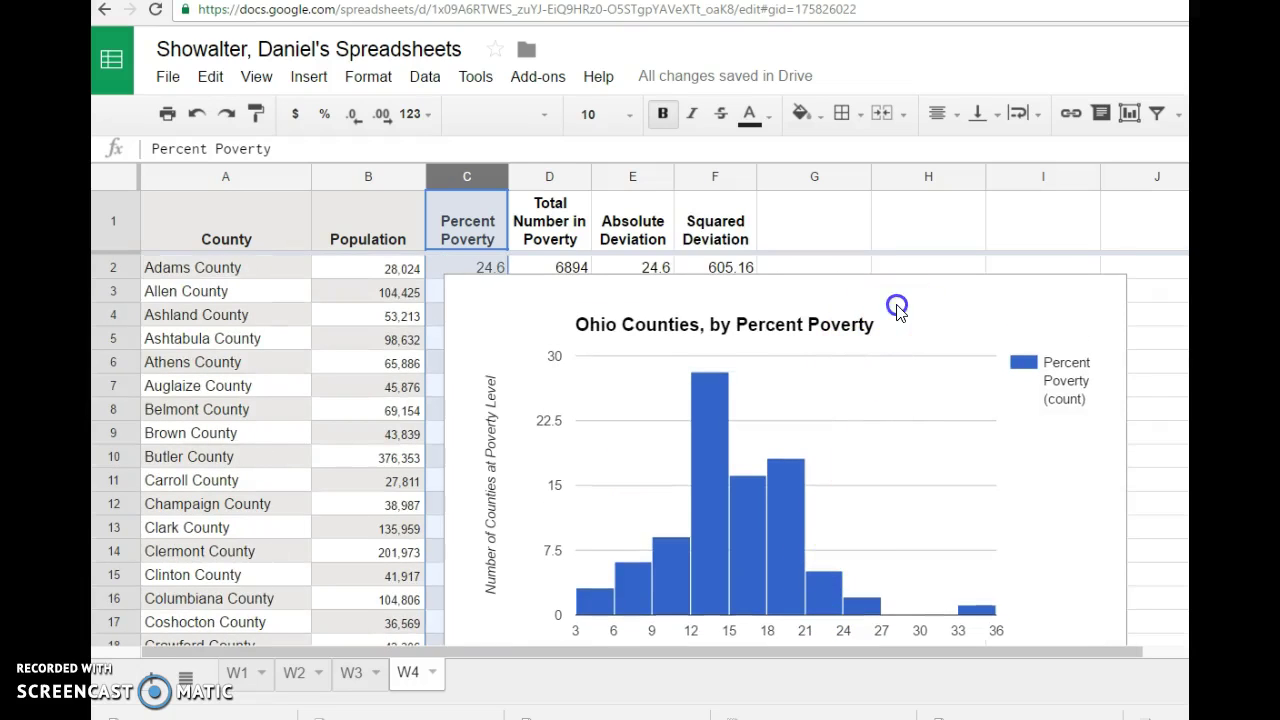
Shrink the histogram from its upper-left corner and move it up so its top edge sits in row 2
left_click(897, 308)
left_click_drag(446, 275, 675, 390)
left_click_drag(1091, 423, 1144, 304)
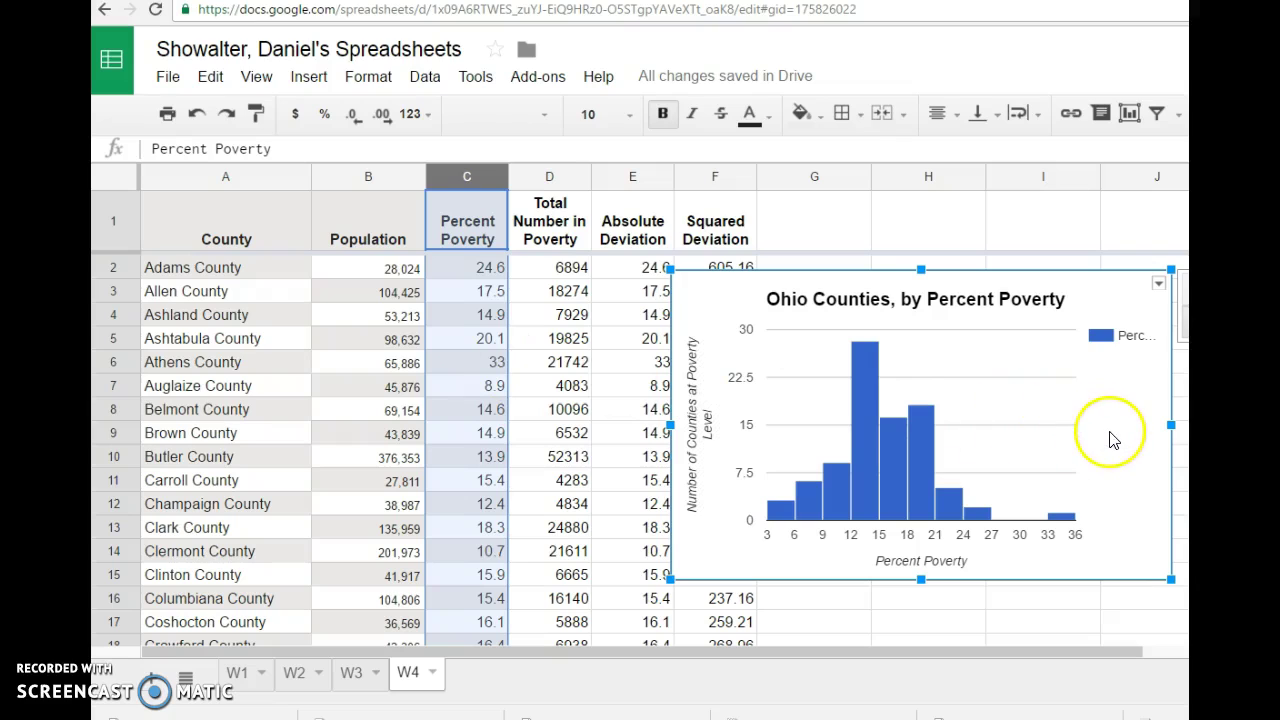
Remove the Percent Poverty legend from the histogram
left_click(1124, 336)
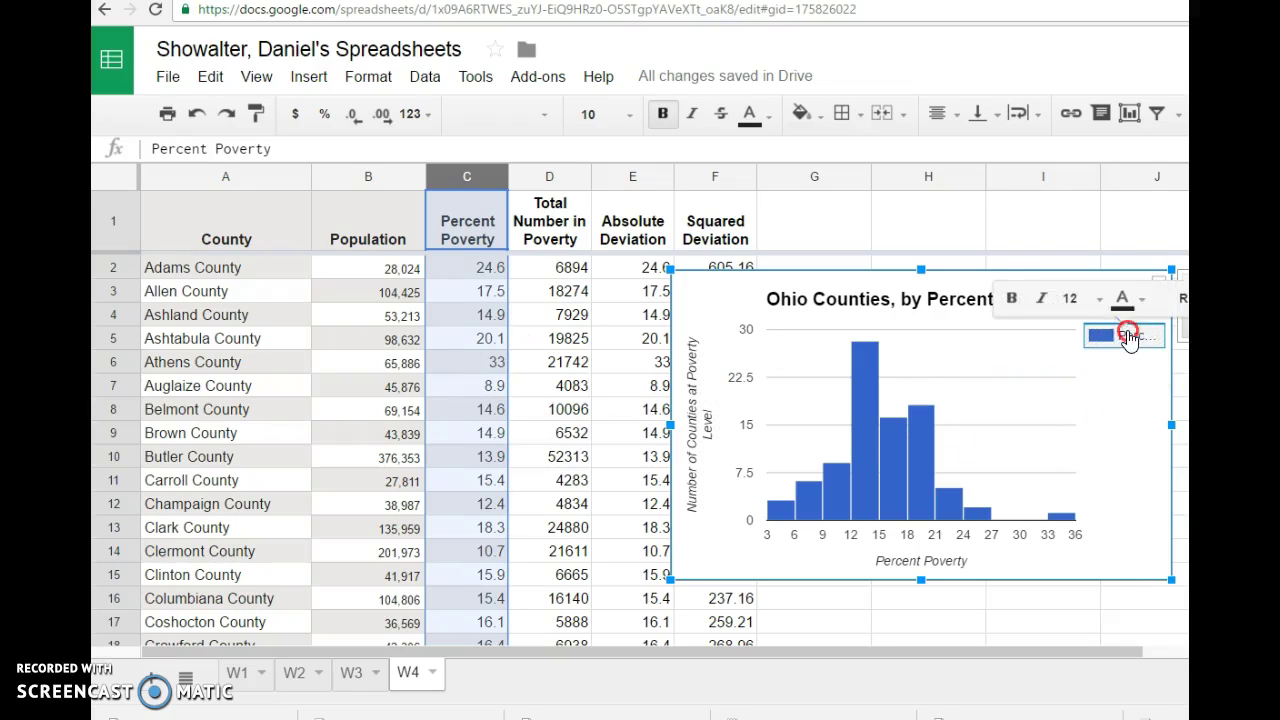
right_click(1127, 338)
left_click(1170, 382)
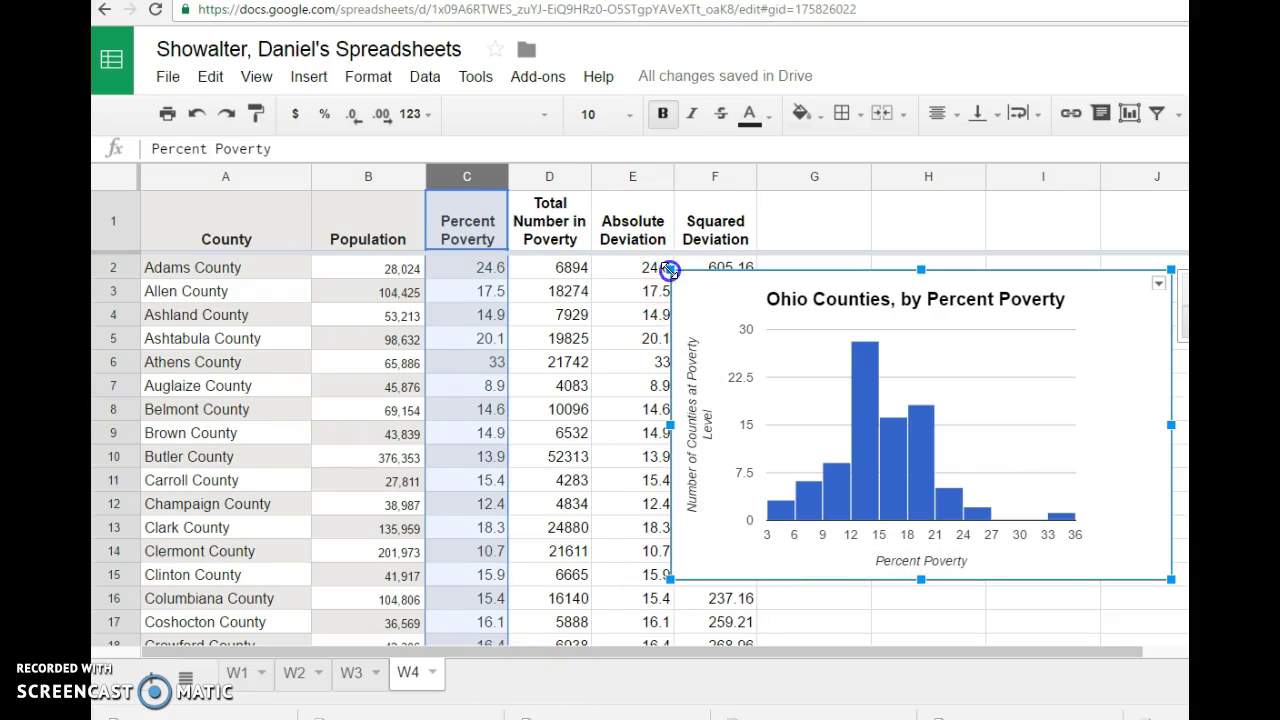
Shrink the histogram further so it fits beside the Squared Deviation column over columns G to J, and deselect it
left_click_drag(670, 270, 779, 328)
left_click(846, 597)
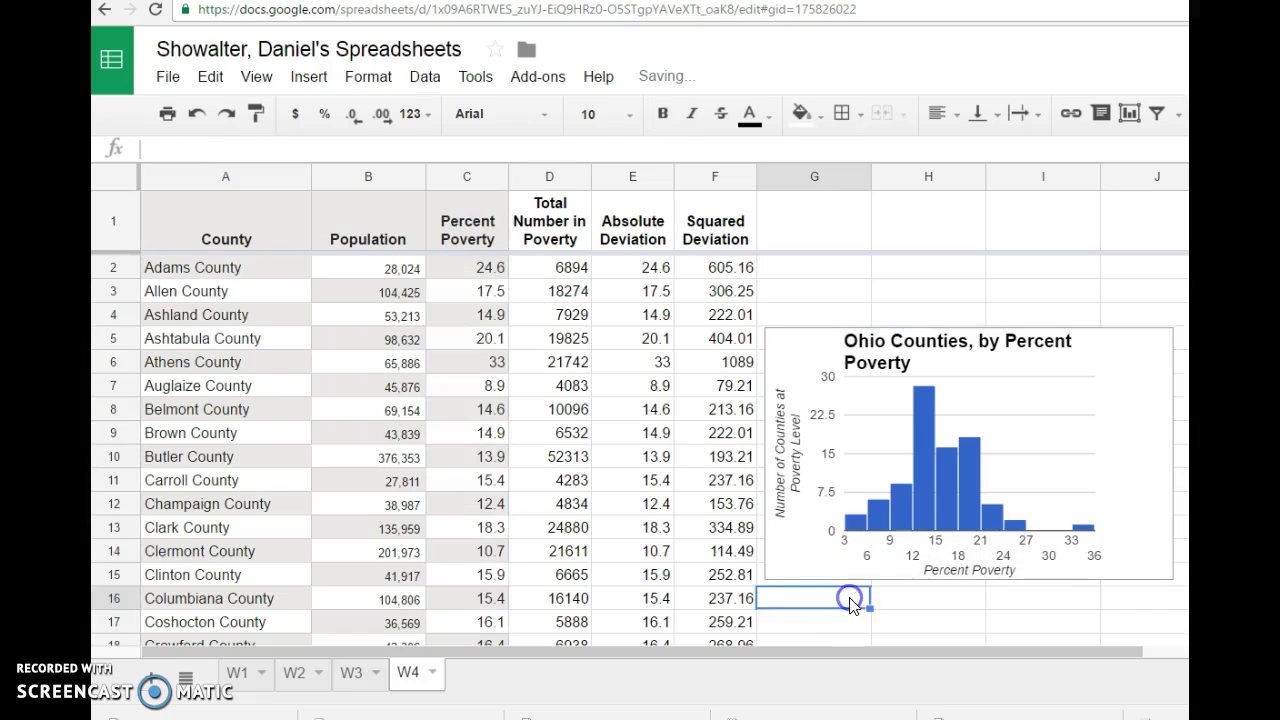